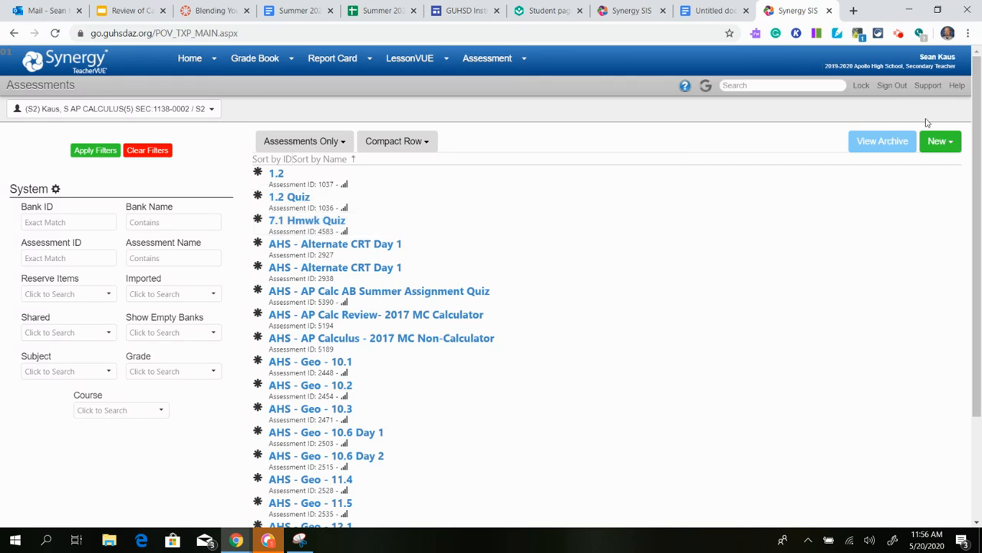
Open the Assessment menu in the top navigation bar.
click(509, 72)
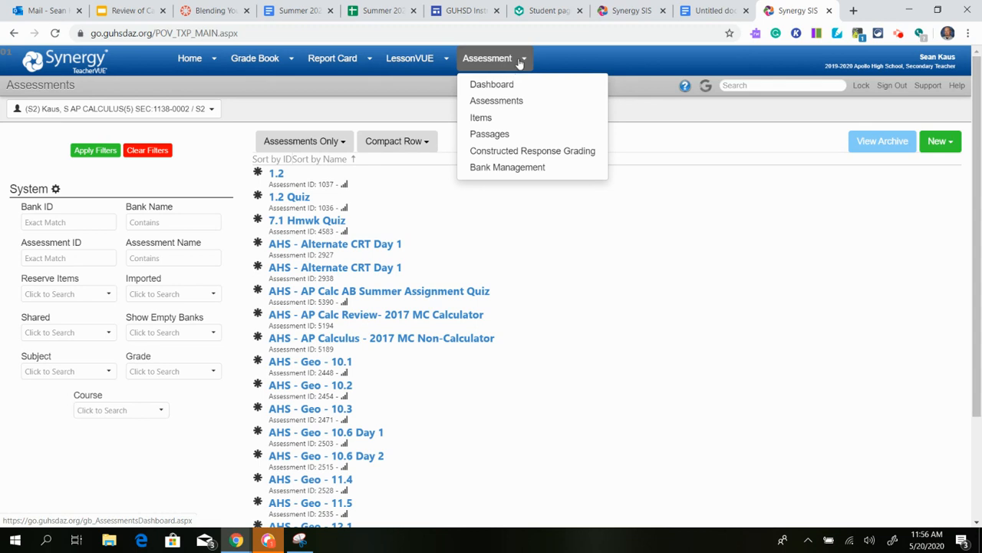
Create a new Full Assessment from the Assessments list and get ready to name it.
click(530, 102)
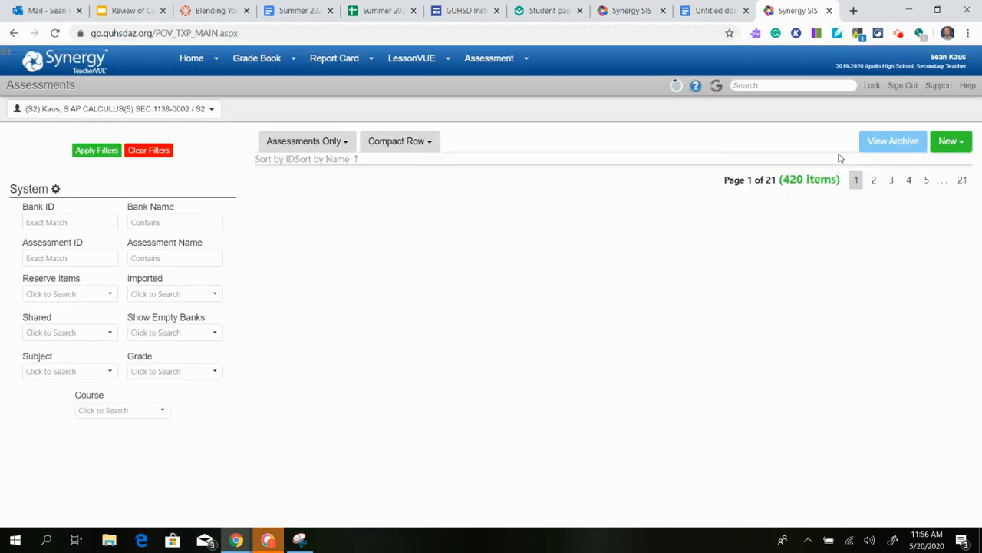
click(943, 142)
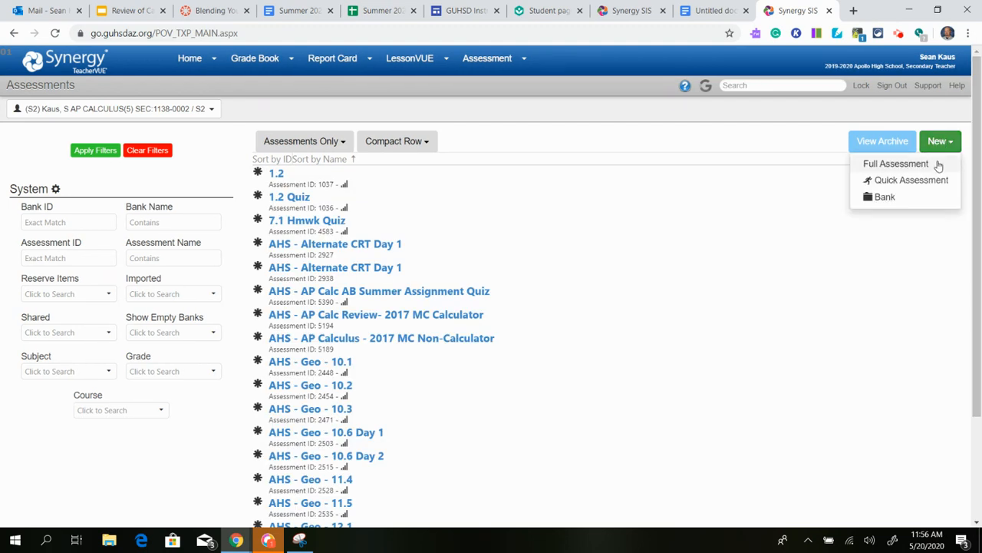
click(897, 164)
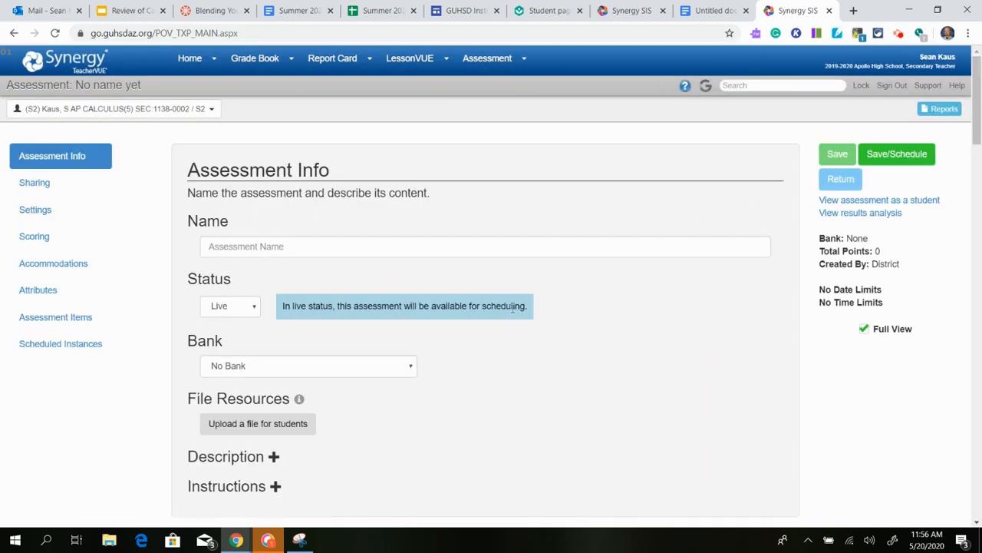
click(459, 245)
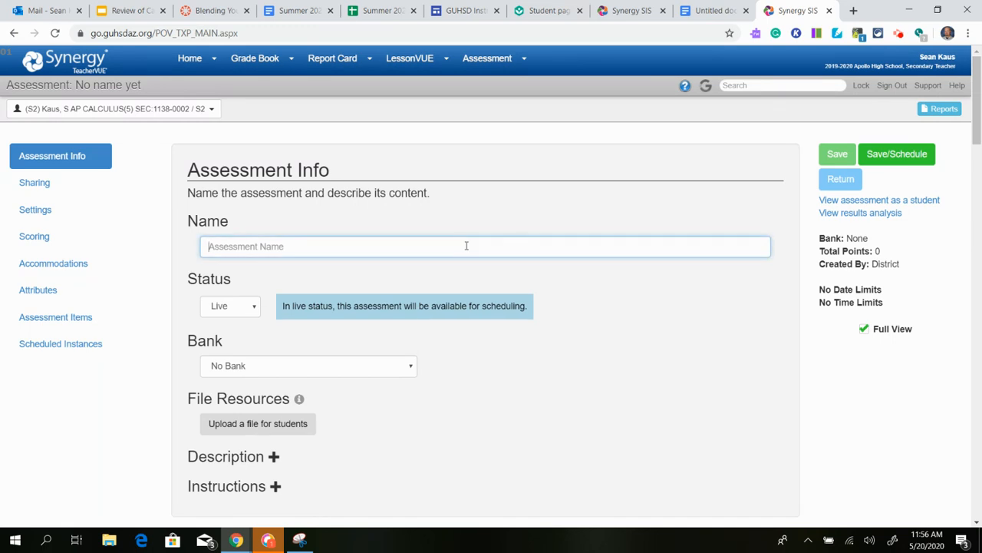
Check the naming conventions, then name it 'GUHSD - Geometry - Unit 10 - Lesson 1 Homework'.
click(712, 10)
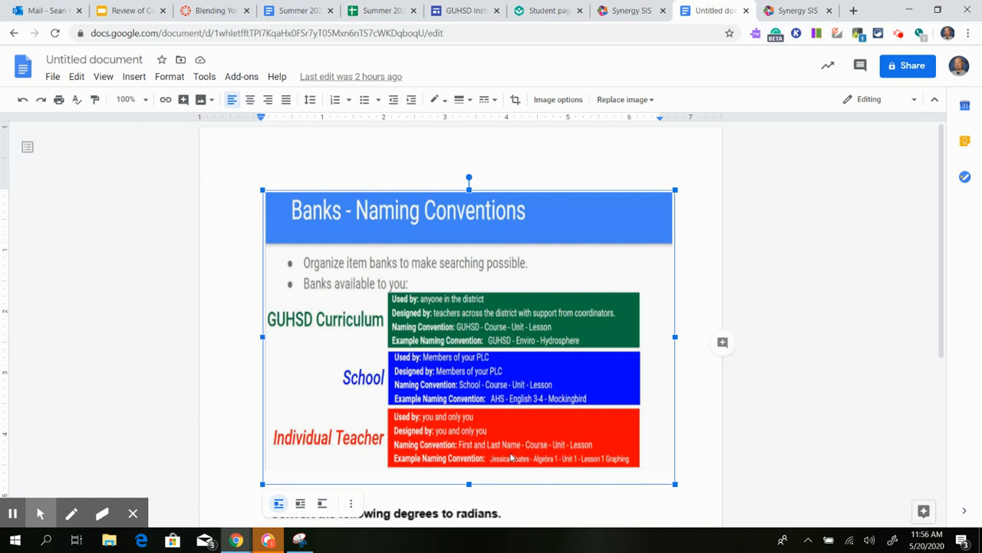
click(781, 10)
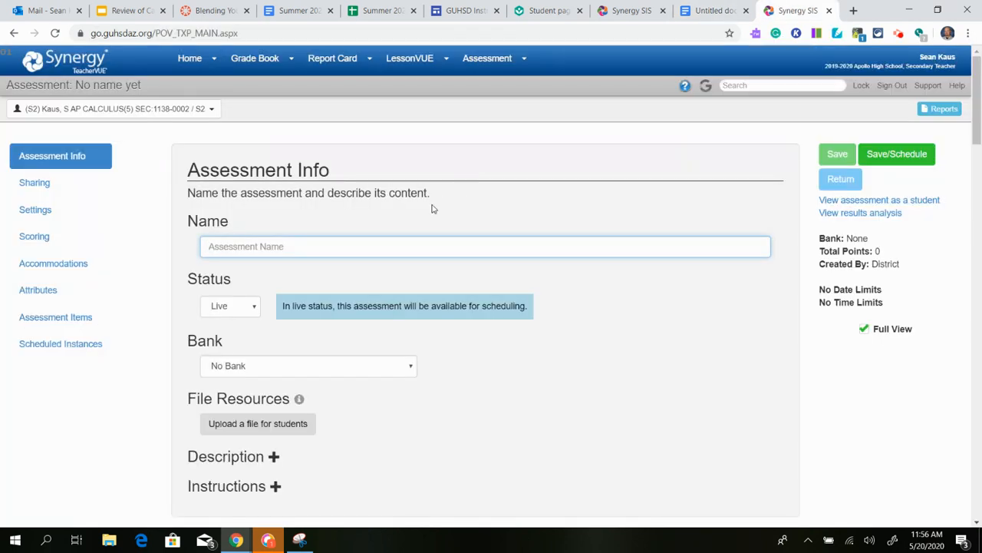
text(Gu)
key(BackSpace)
text(UHSD - Geometry)
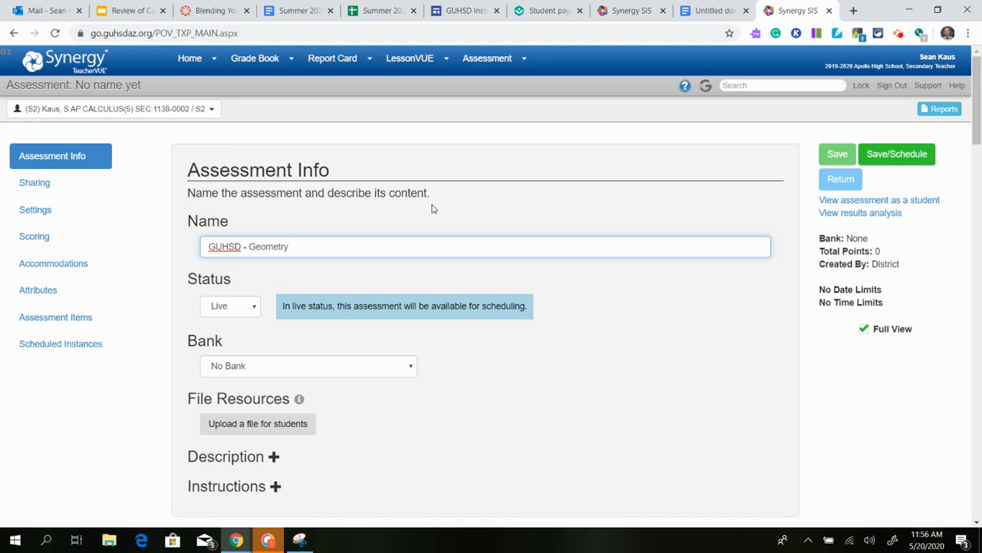
text( - Unit 10)
text(- Lesson 1 Homework)
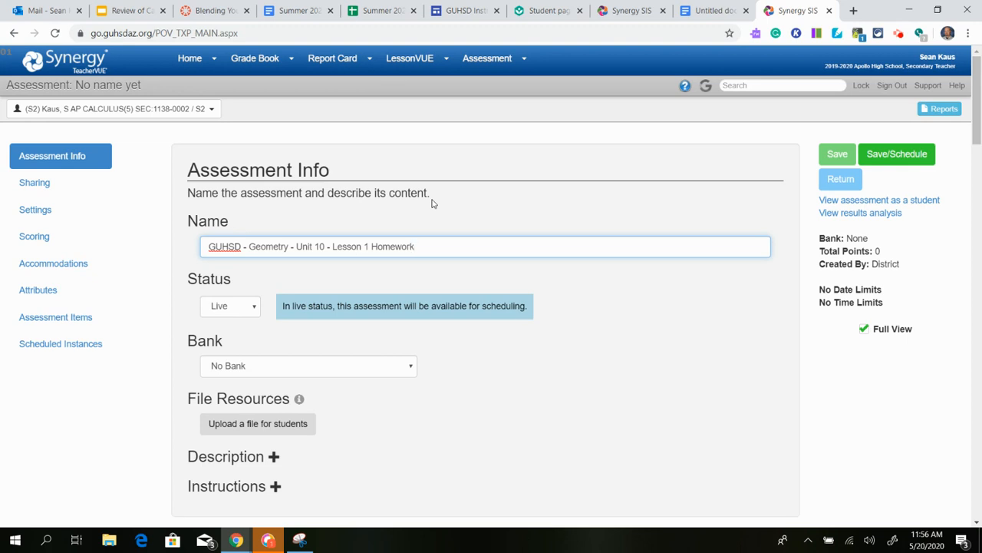
scroll(434, 217, down, 1)
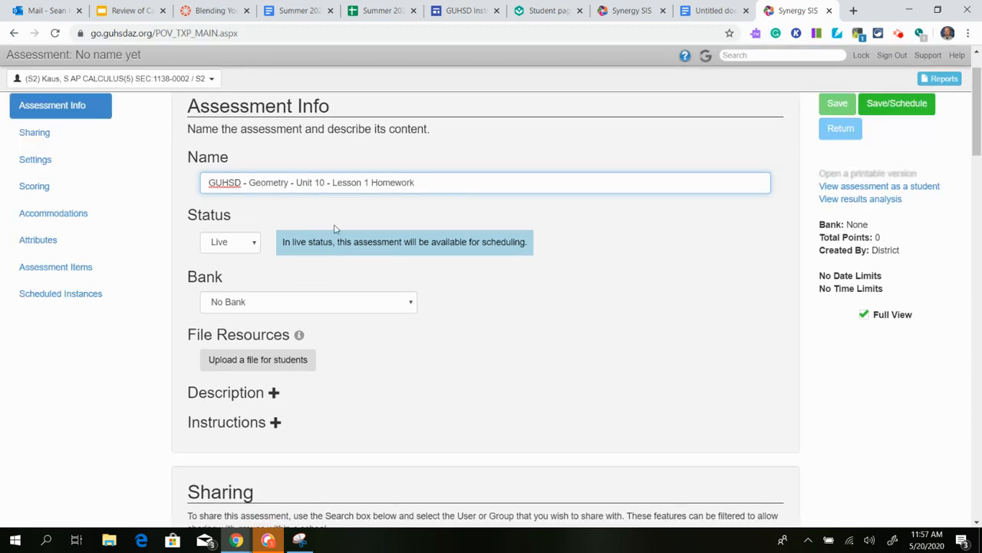
Assign the assessment to the teacher's own item bank and review the sharing settings.
click(409, 307)
scroll(322, 288, down, 5)
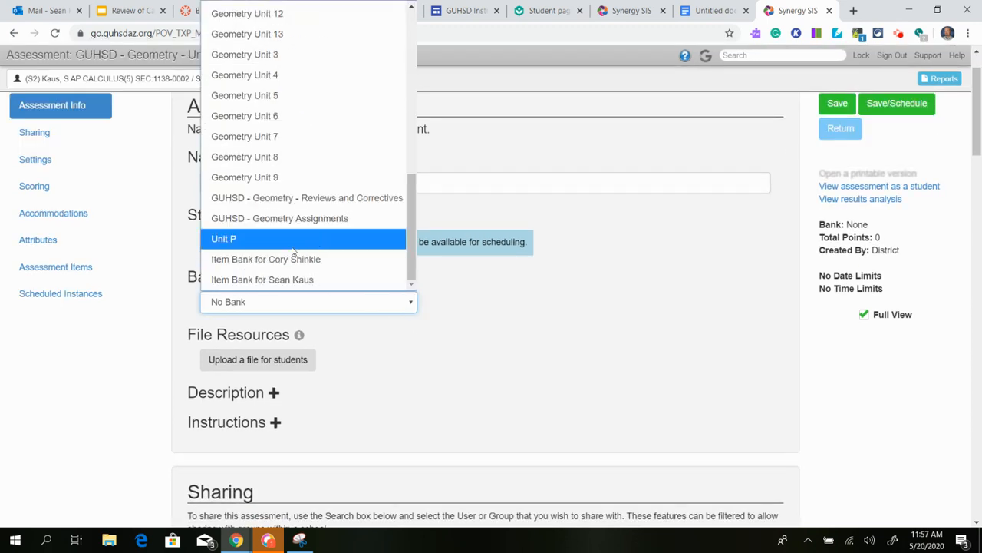
click(309, 280)
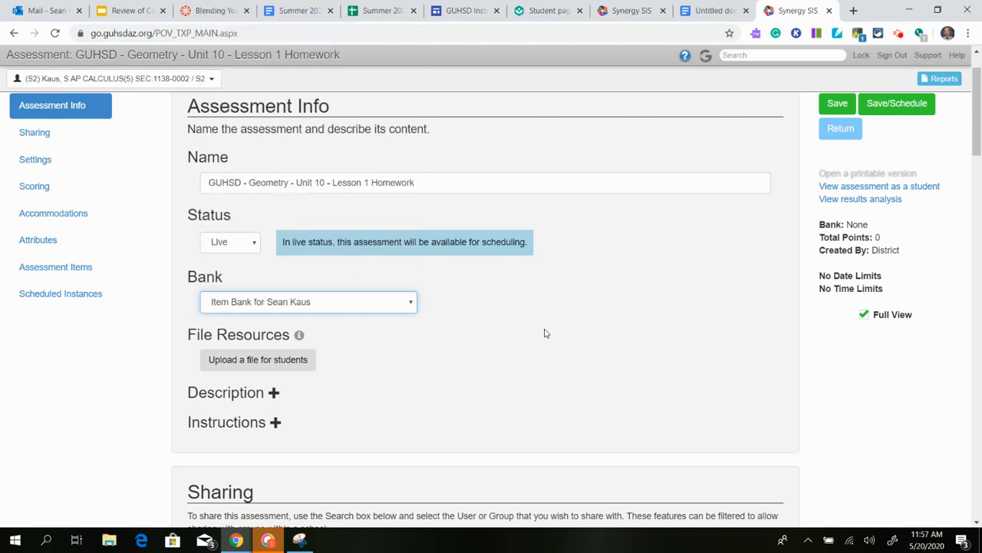
scroll(390, 301, down, 3)
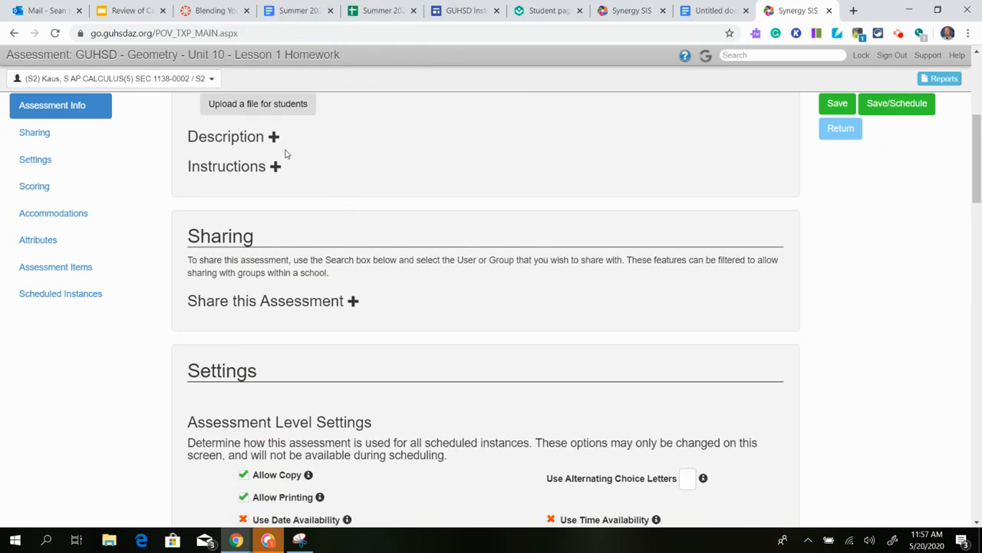
scroll(276, 142, up, 1)
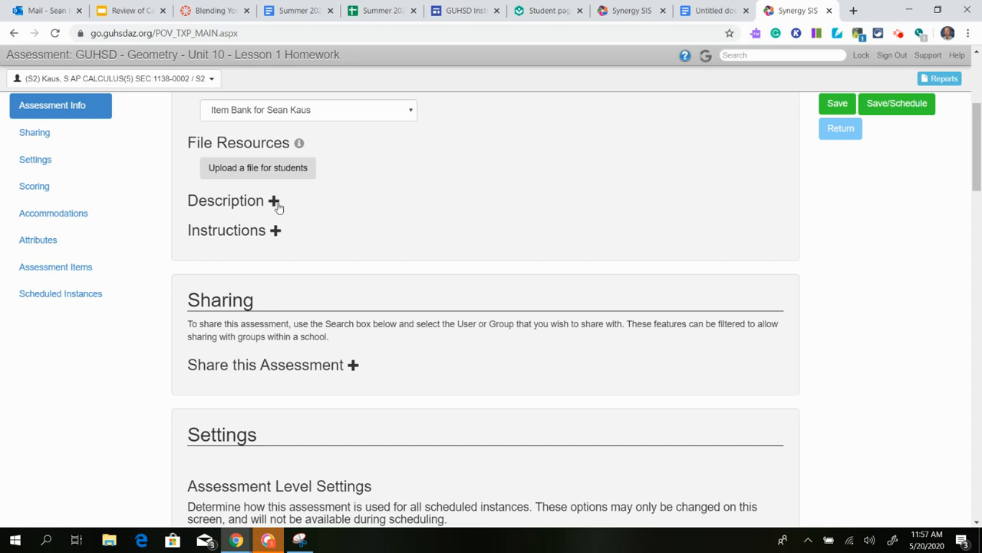
scroll(278, 228, down, 1)
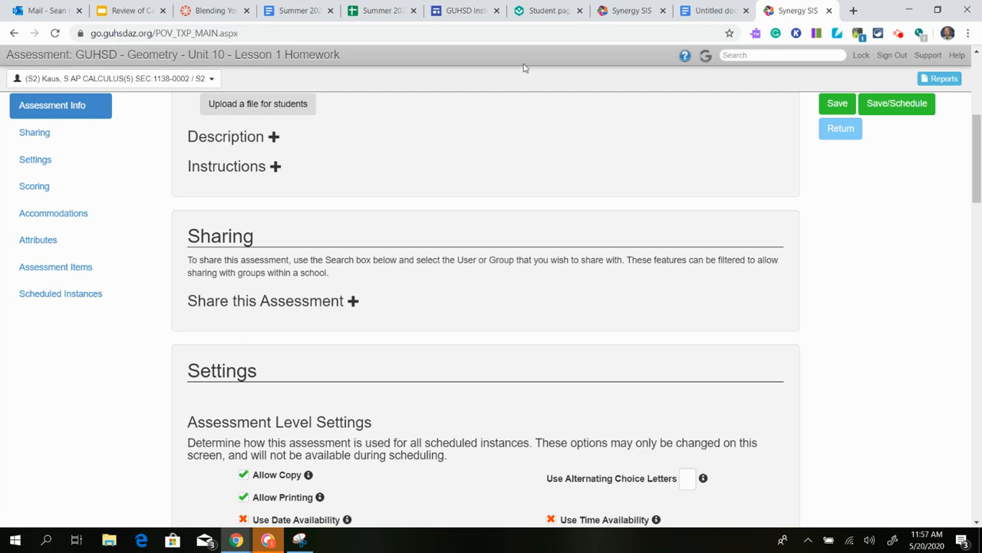
scroll(368, 190, down, 1)
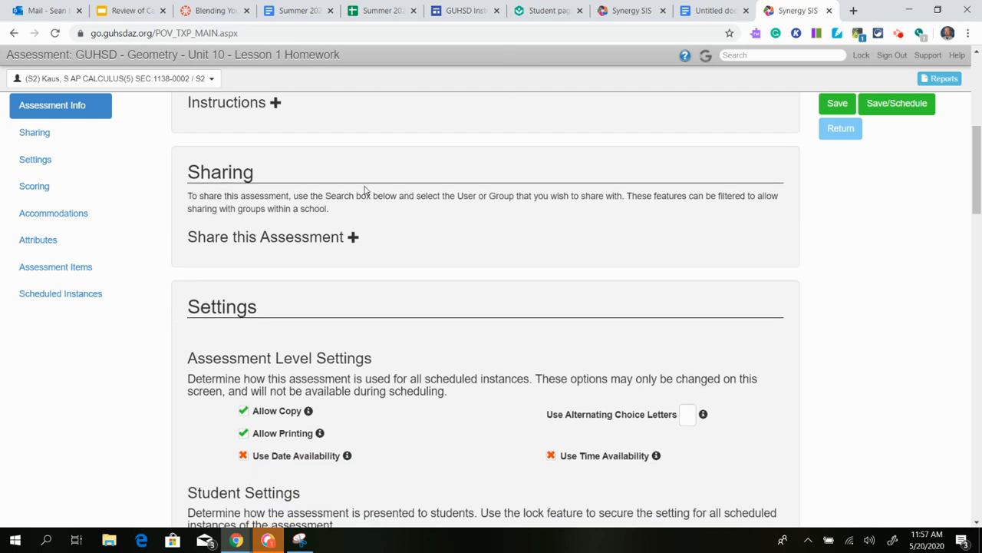
scroll(367, 191, down, 1)
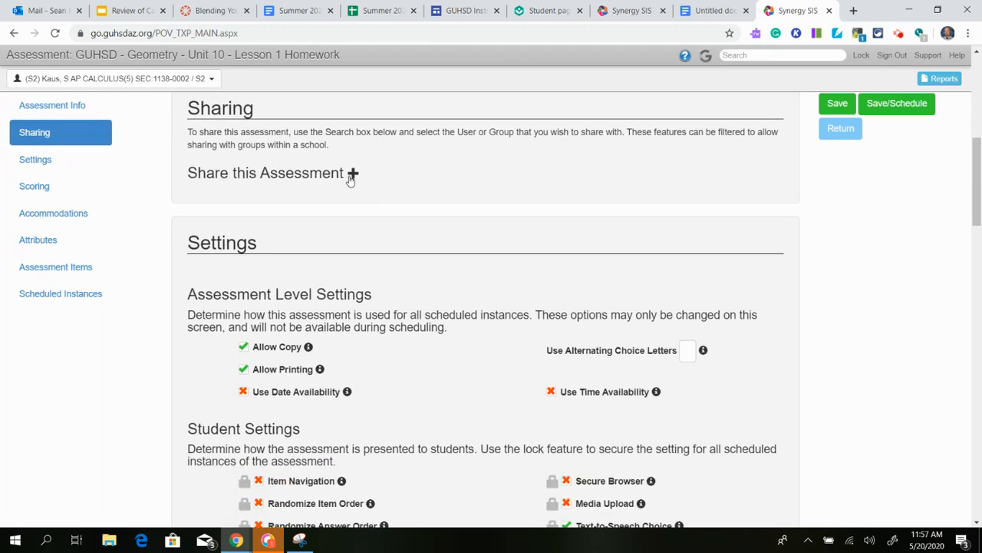
scroll(294, 166, up, 2)
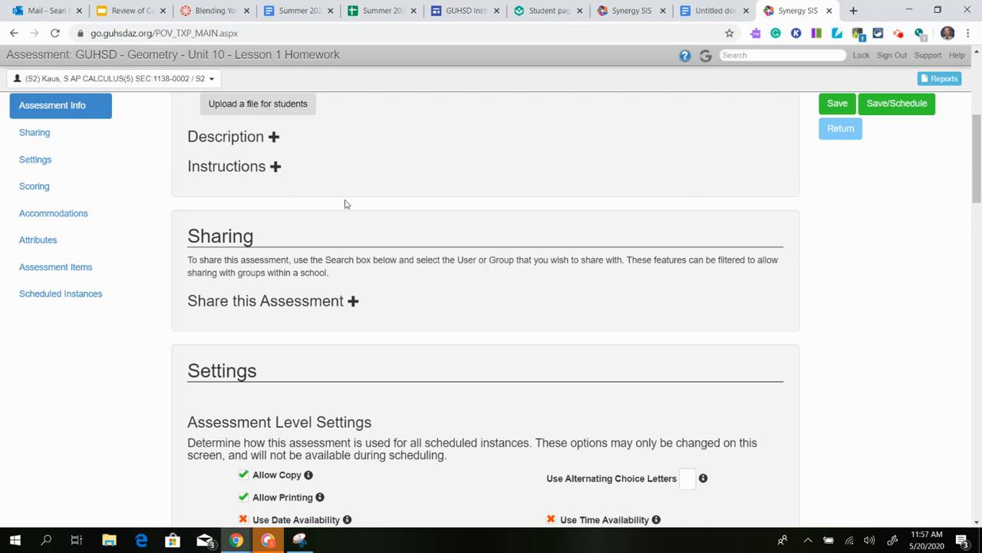
scroll(338, 162, down, 4)
scroll(336, 161, up, 1)
scroll(337, 162, up, 1)
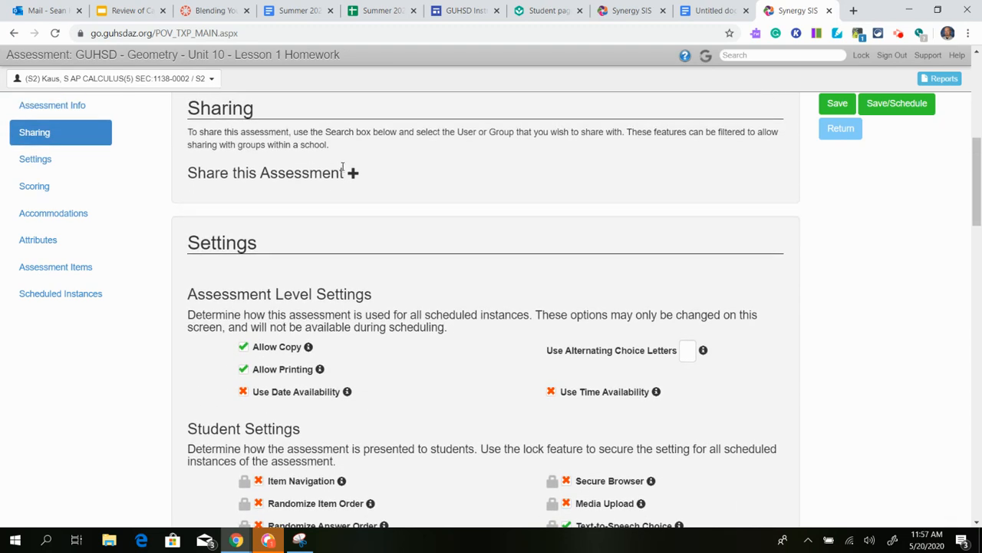
Share the assessment with two teachers found through the name search.
click(355, 172)
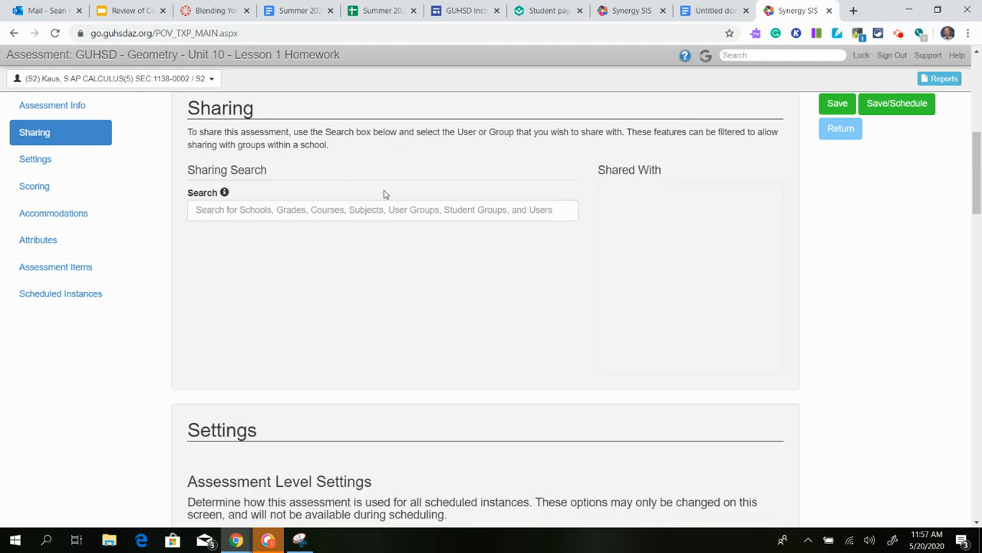
click(361, 214)
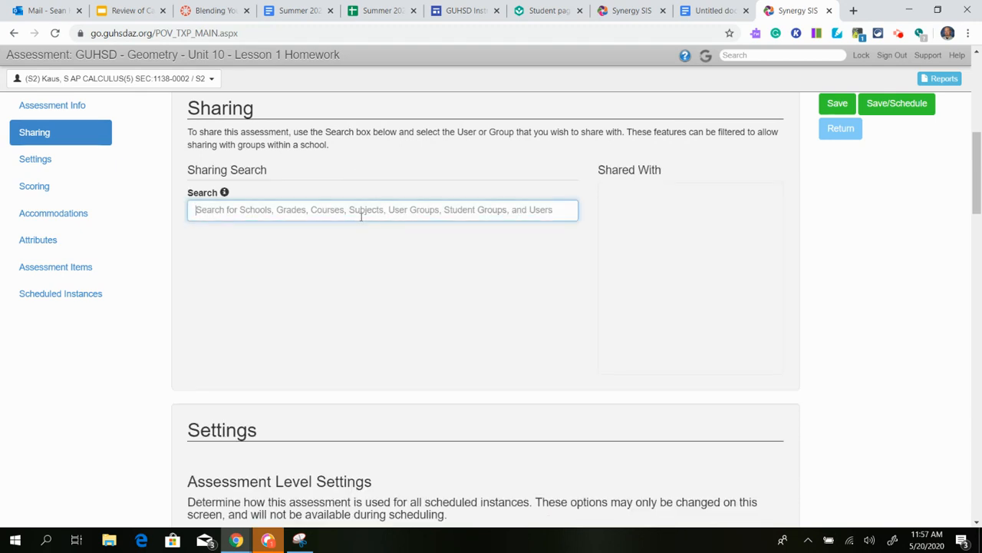
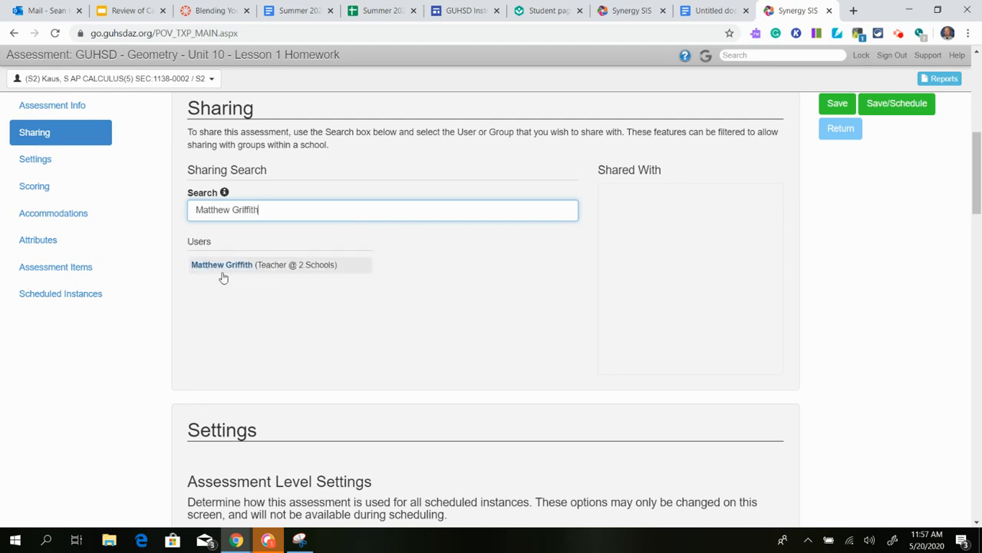
click(224, 269)
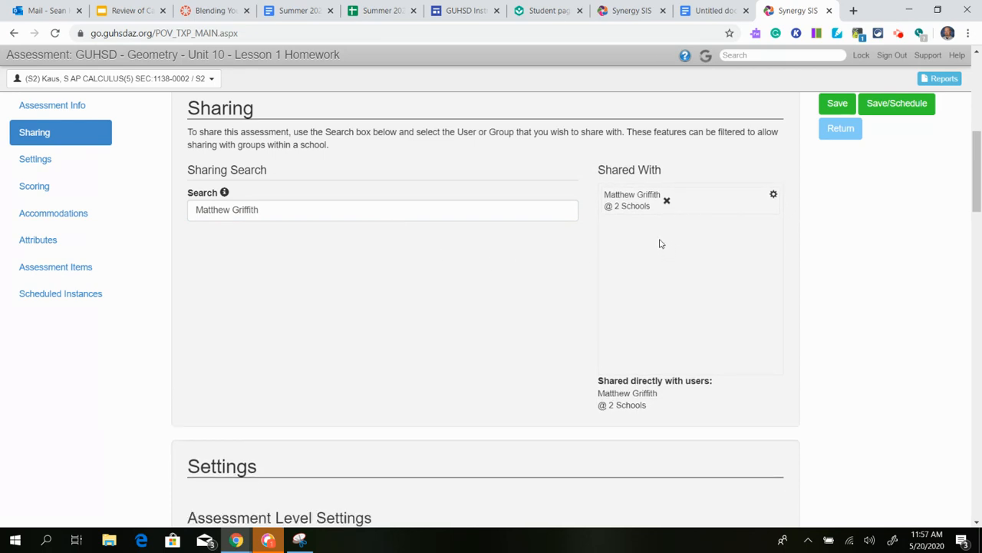
click(284, 216)
key(BackSpace)
key(BackSpace)
key(BackSpace)
key(BackSpace)
key(BackSpace)
key(BackSpace)
key(BackSpace)
key(BackSpace)
key(BackSpace)
key(BackSpace)
key(BackSpace)
key(BackSpace)
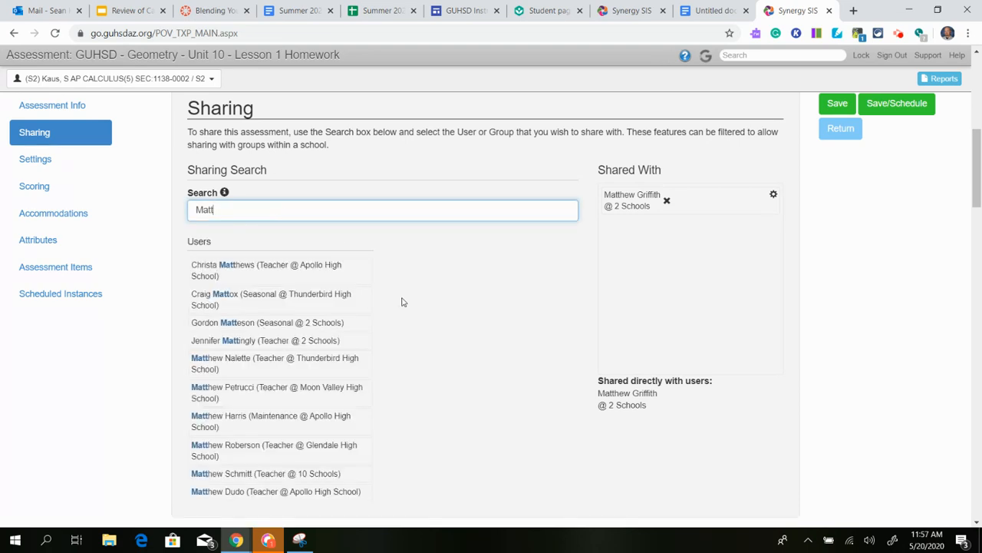
click(252, 347)
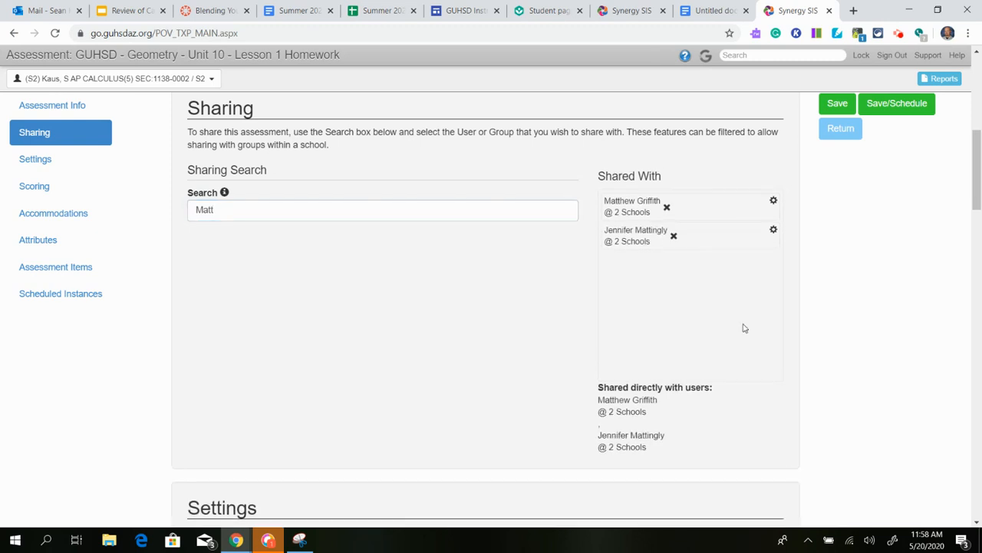
Remove both teachers again, leaving the Shared With list empty.
click(674, 234)
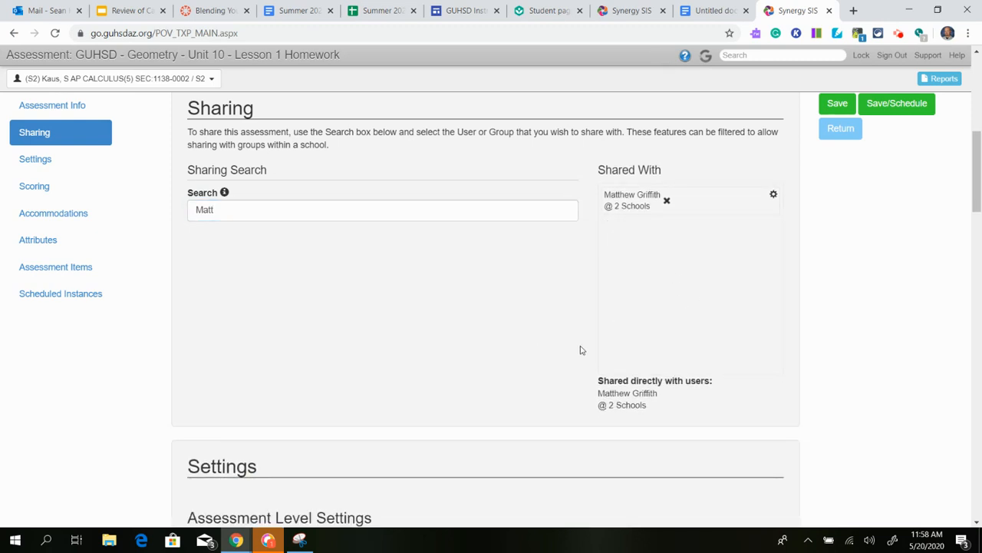
scroll(581, 350, down, 3)
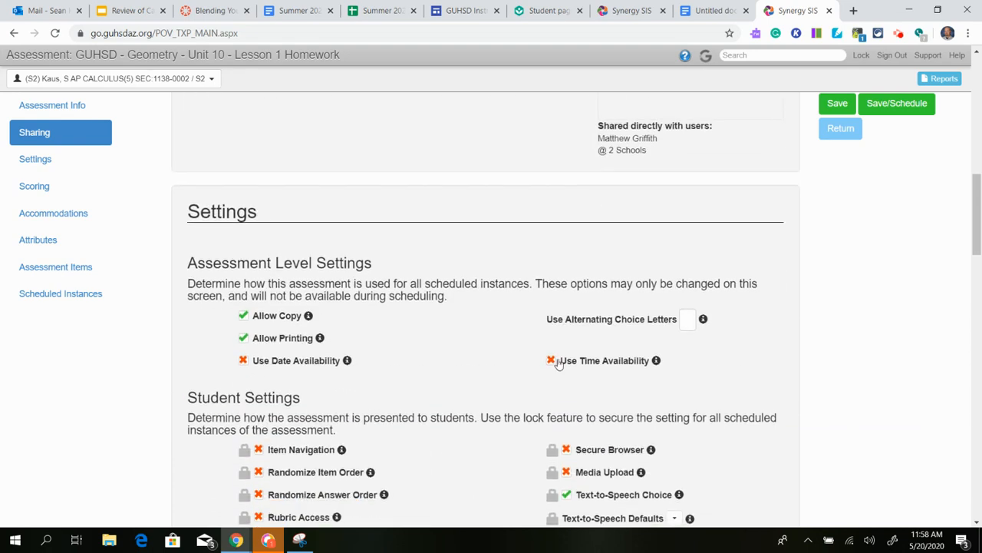
scroll(558, 364, up, 4)
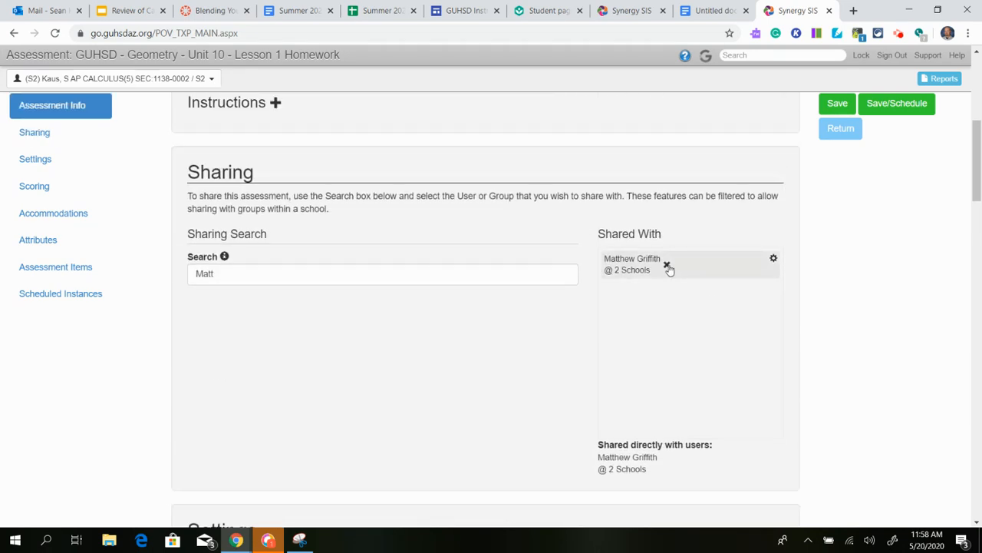
click(667, 264)
scroll(322, 259, down, 2)
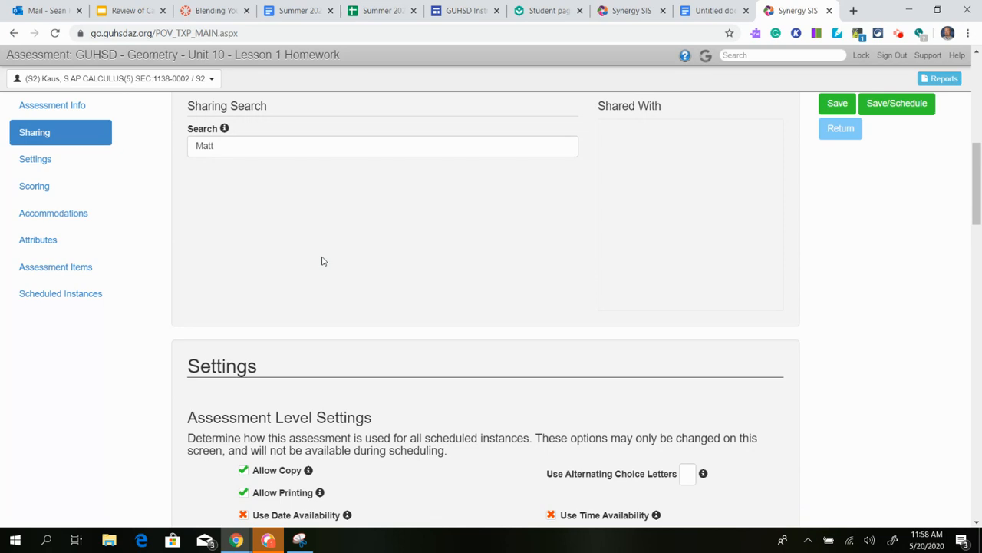
scroll(321, 261, down, 3)
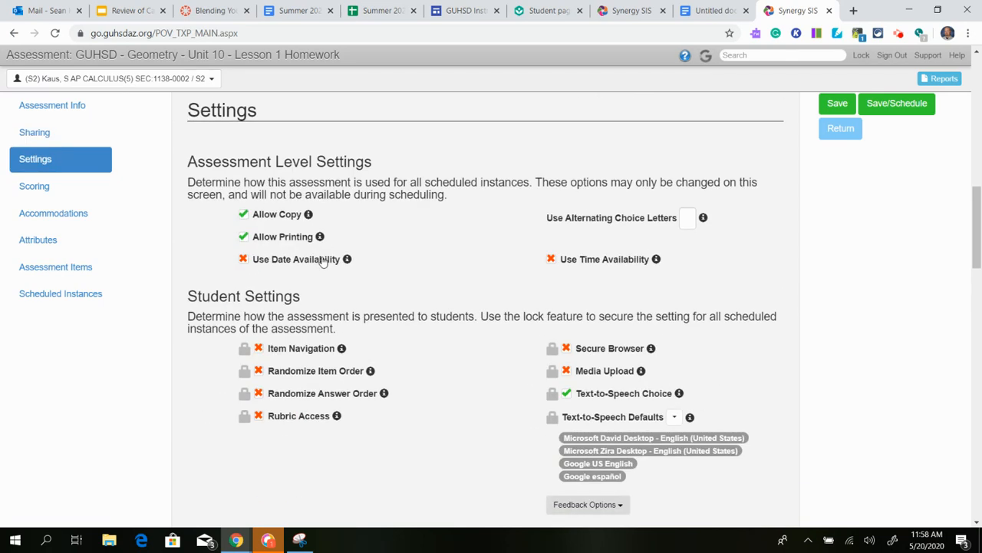
scroll(368, 265, down, 1)
scroll(382, 273, up, 1)
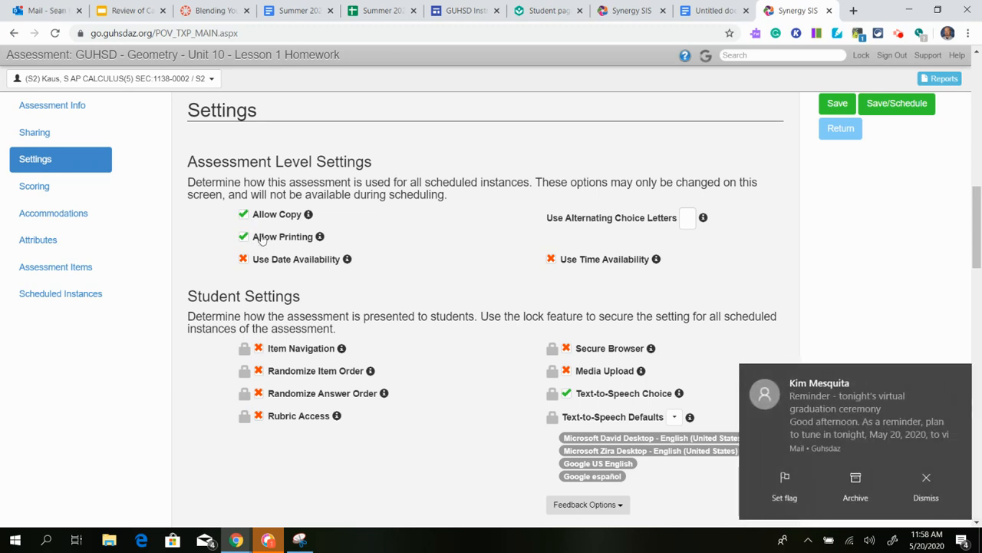
click(928, 491)
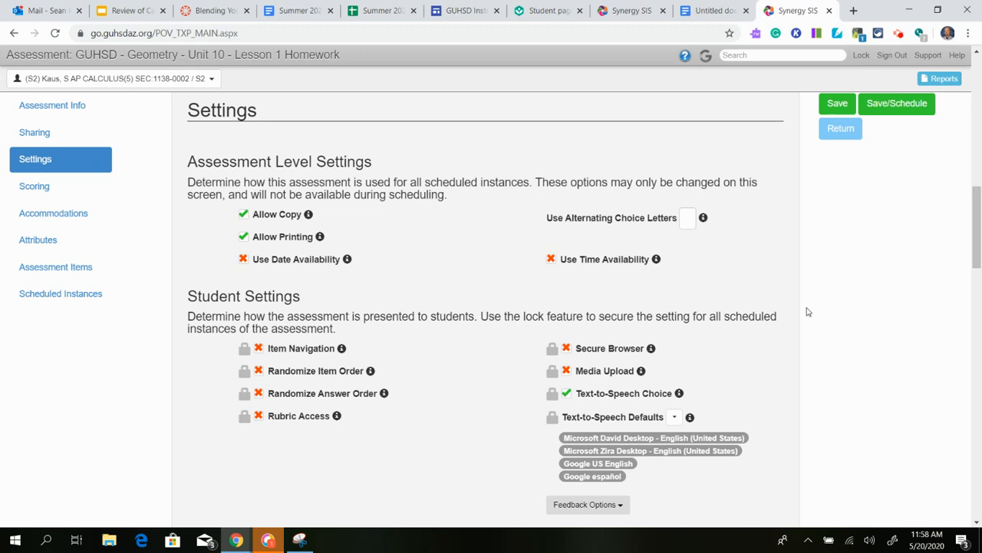
scroll(807, 311, up, 8)
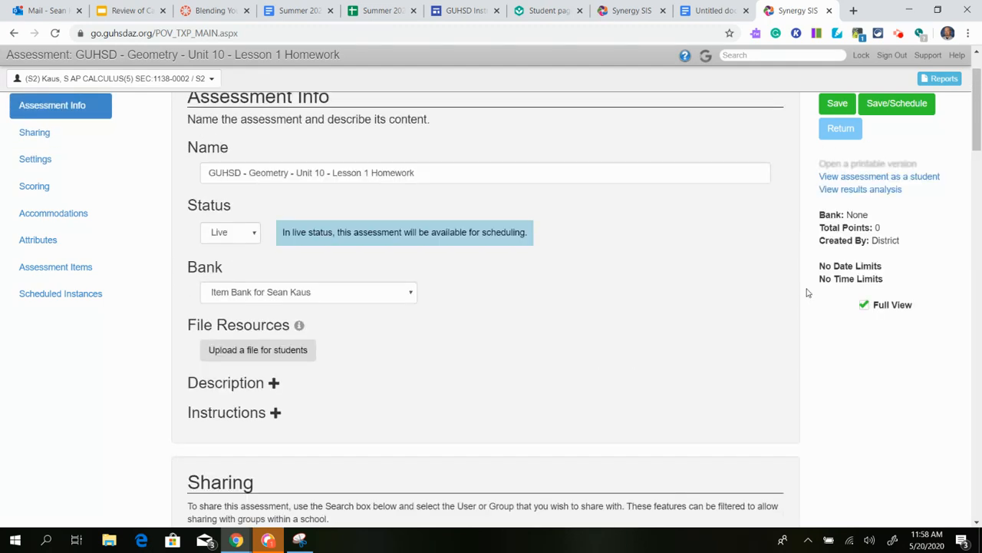
scroll(680, 301, down, 8)
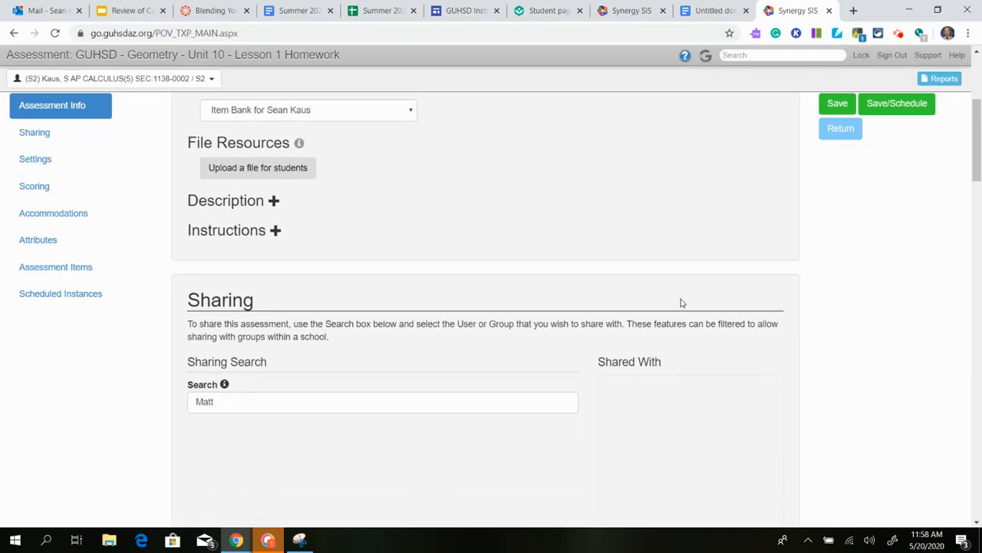
scroll(680, 303, down, 1)
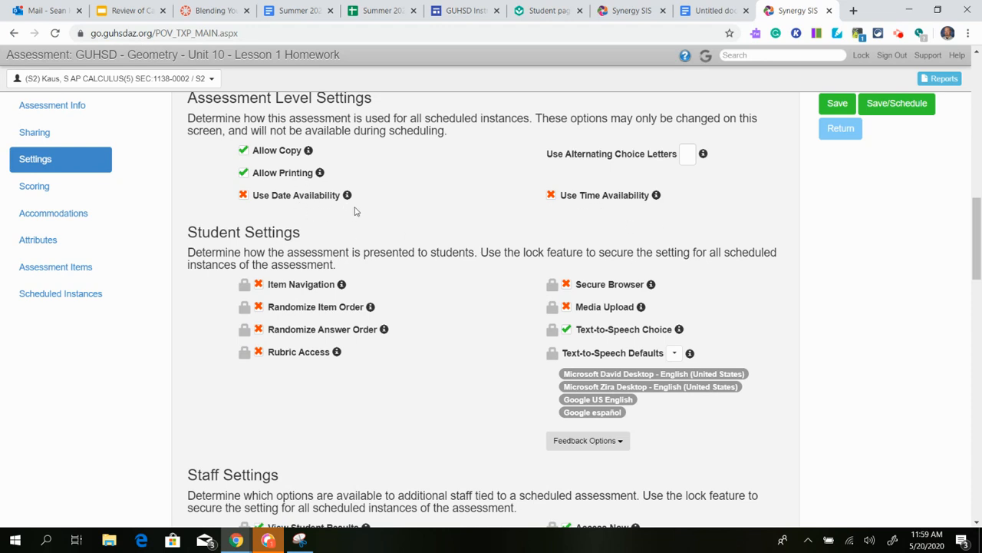
scroll(354, 211, down, 1)
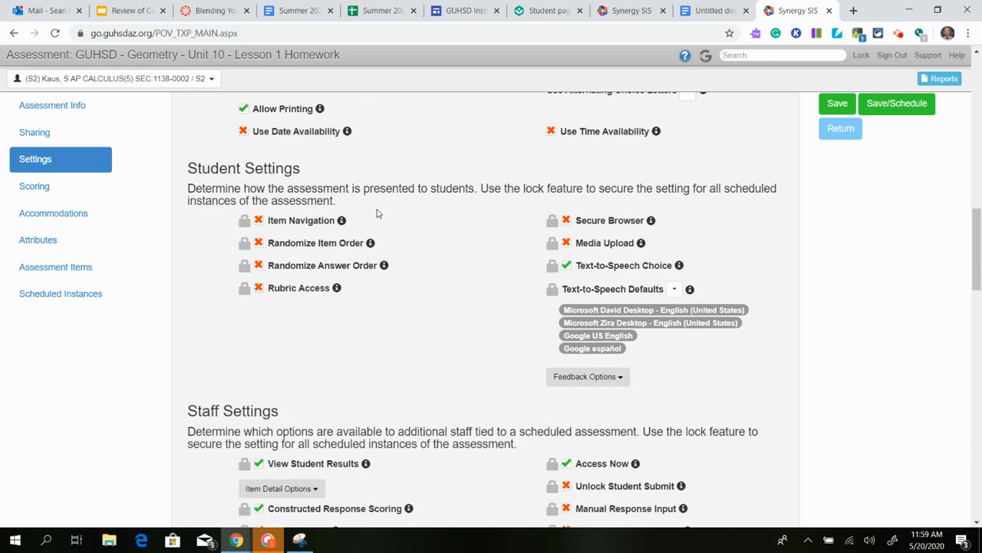
scroll(376, 213, down, 1)
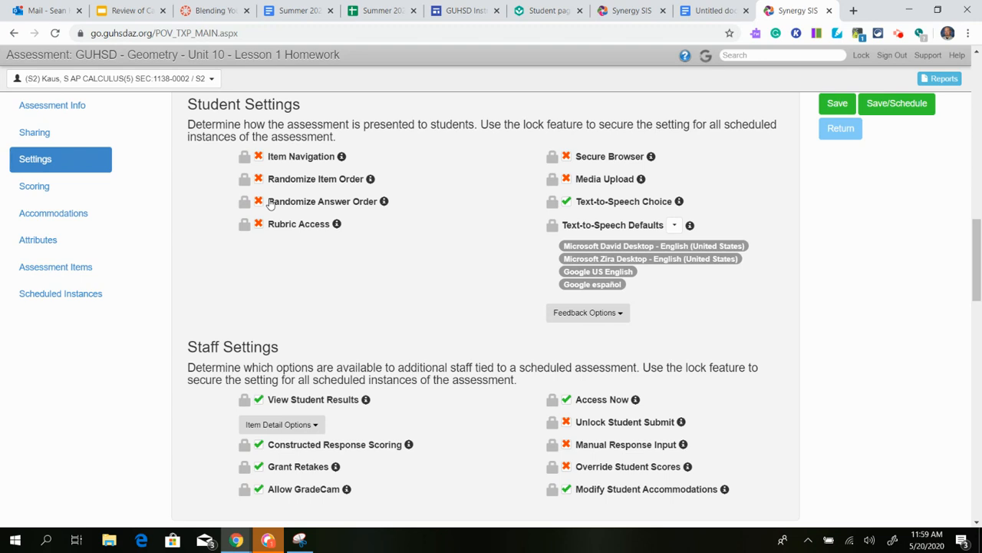
Switch Item Navigation on in Student Settings so it shows a green check.
click(259, 158)
click(259, 157)
click(259, 157)
scroll(419, 191, down, 3)
scroll(420, 190, up, 3)
click(335, 223)
mouse_move(336, 225)
click(259, 224)
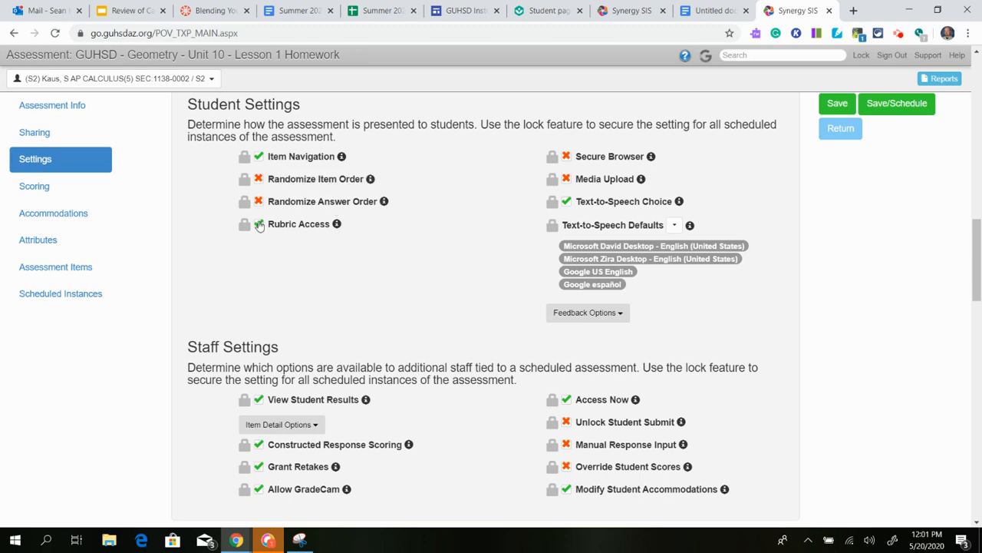
click(620, 315)
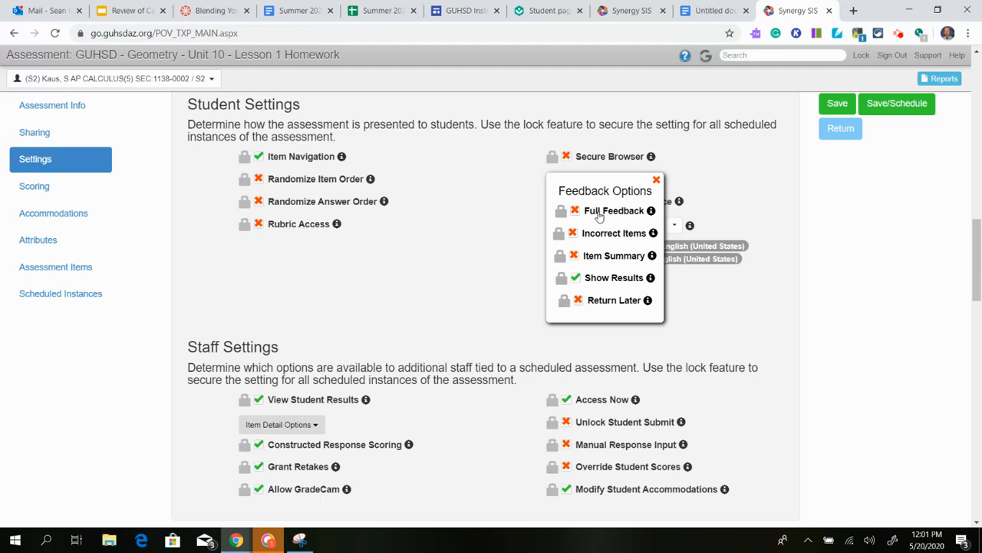
click(488, 288)
scroll(485, 289, down, 2)
Switch Item Navigation off so only Text-to-Speech Choice remains enabled.
scroll(483, 289, down, 1)
scroll(484, 288, down, 1)
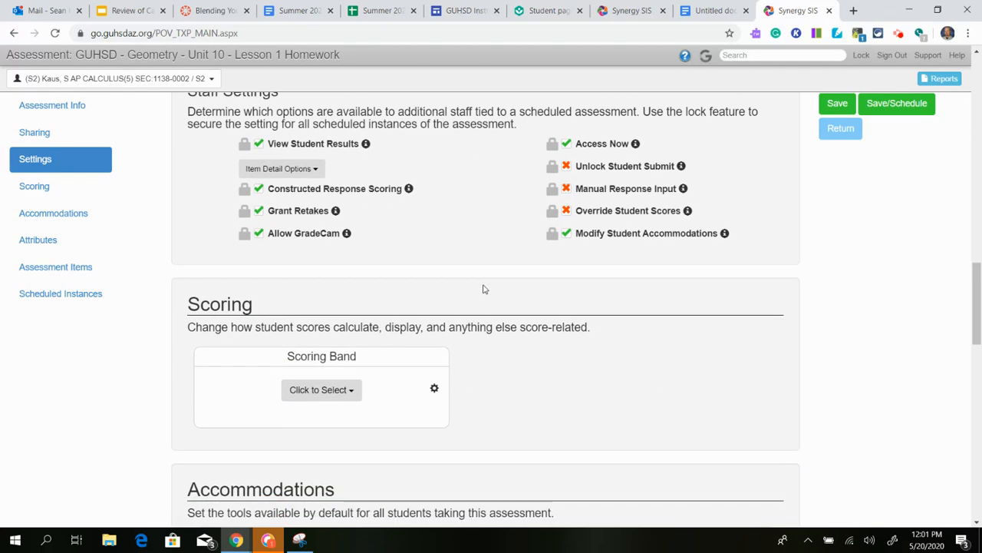
scroll(484, 288, up, 1)
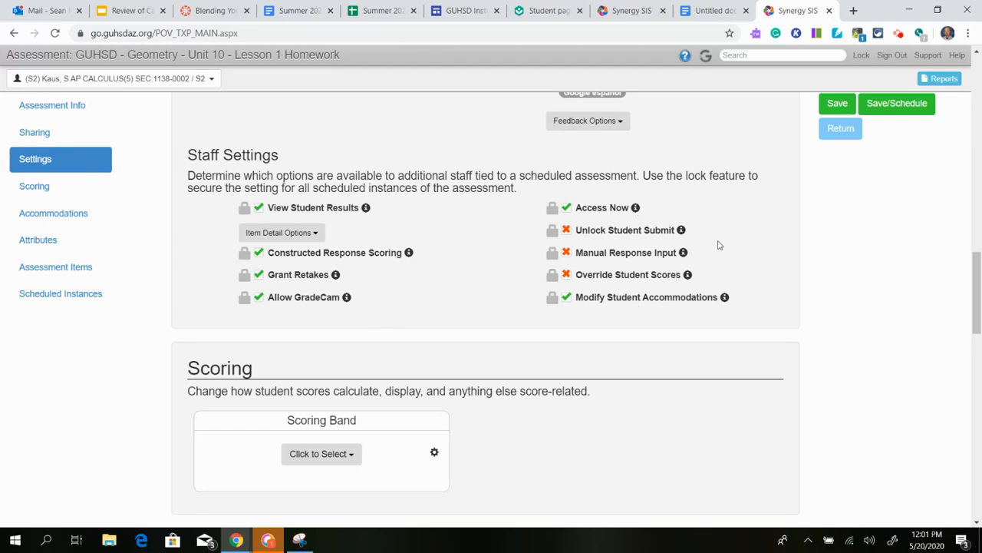
scroll(717, 247, down, 1)
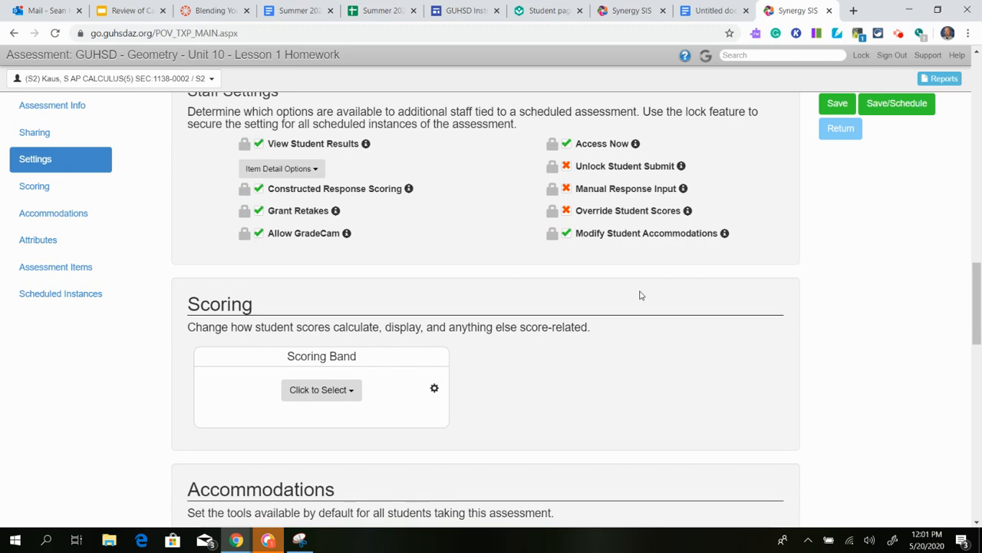
scroll(448, 262, down, 4)
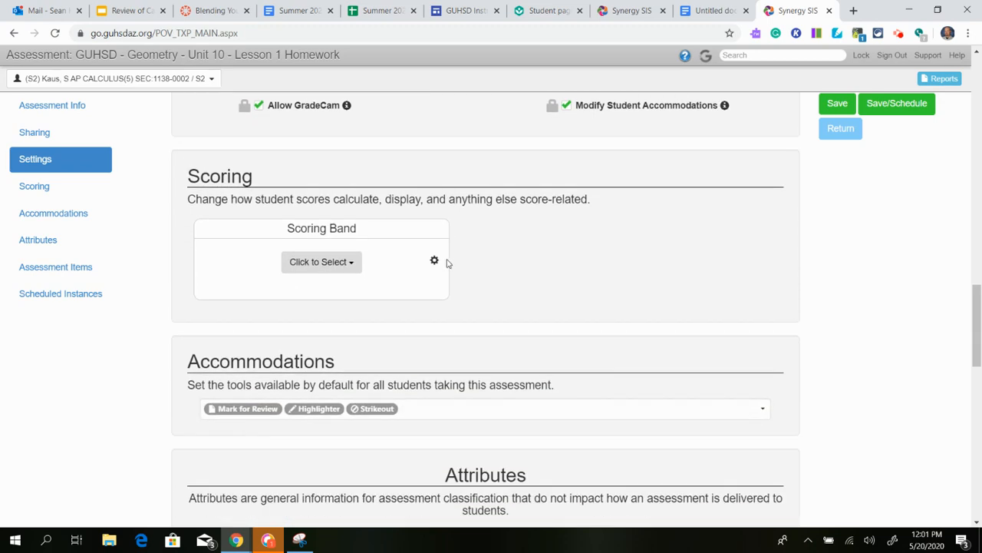
scroll(454, 258, up, 2)
scroll(454, 259, up, 4)
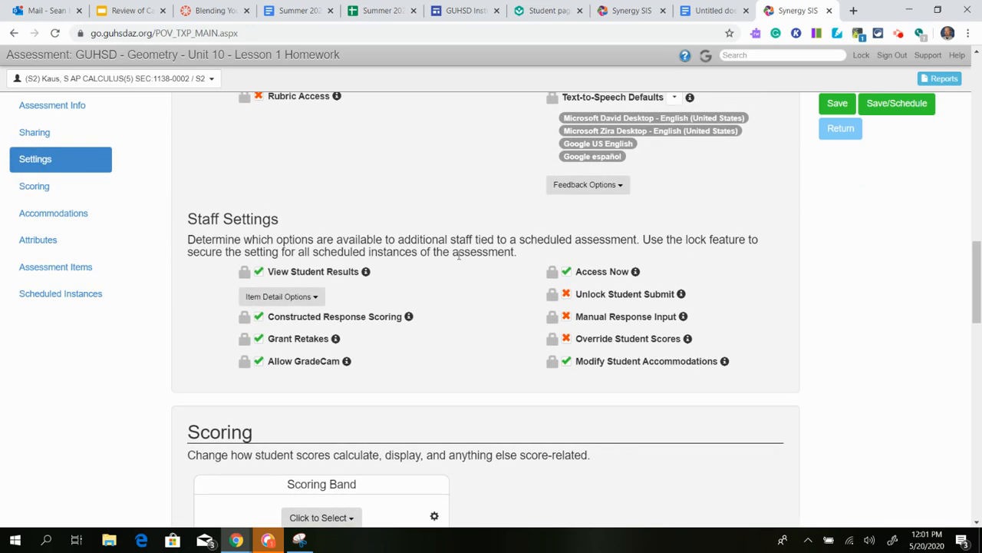
scroll(461, 353, up, 4)
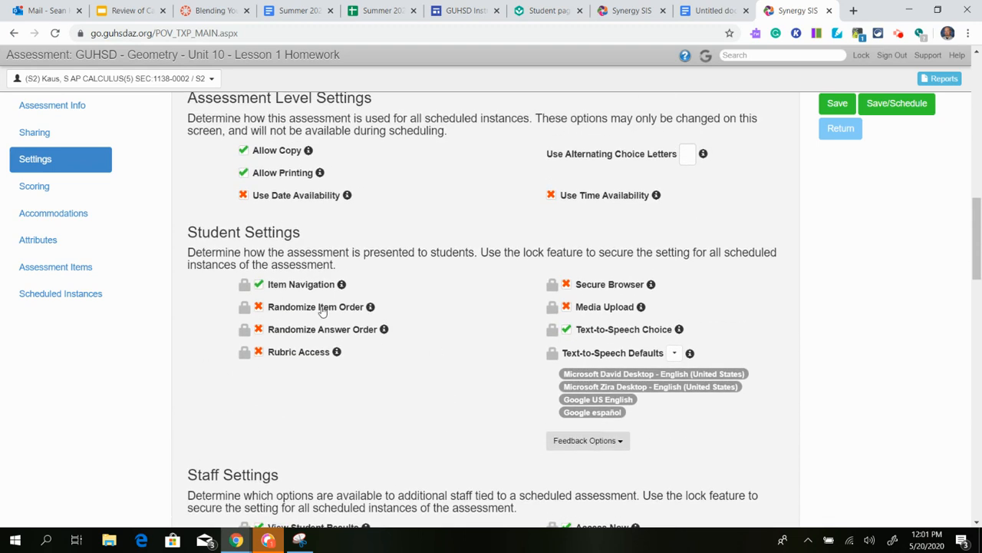
click(259, 284)
scroll(410, 348, up, 8)
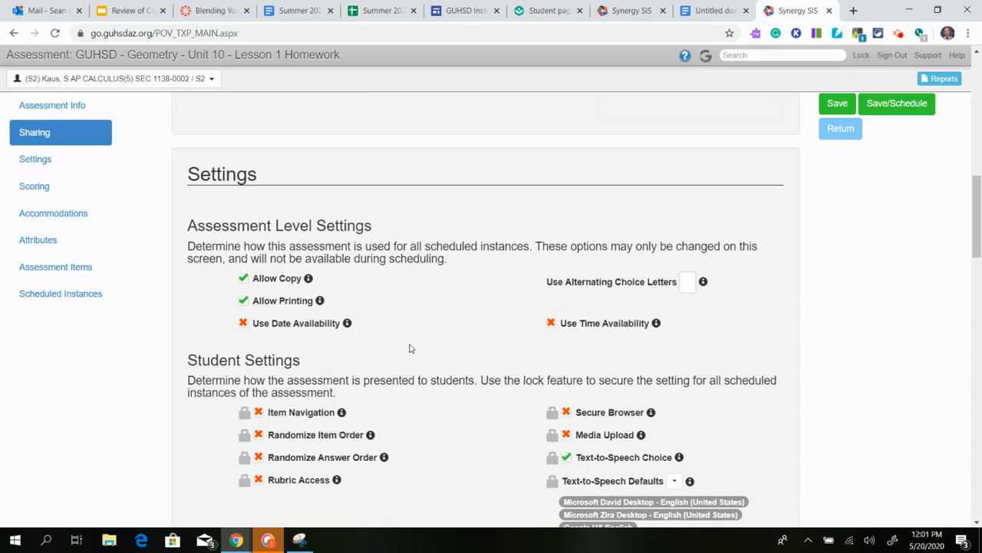
scroll(409, 344, down, 15)
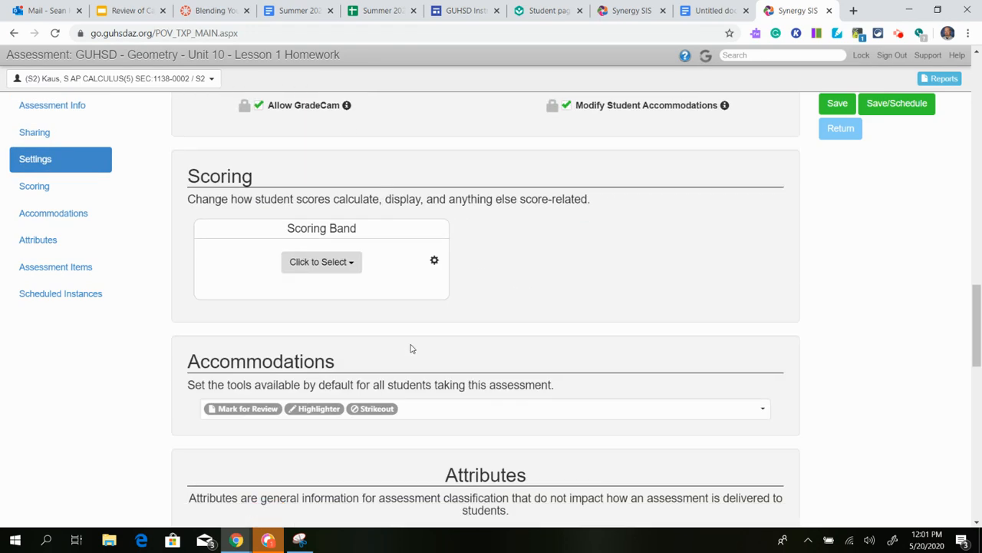
scroll(410, 349, down, 1)
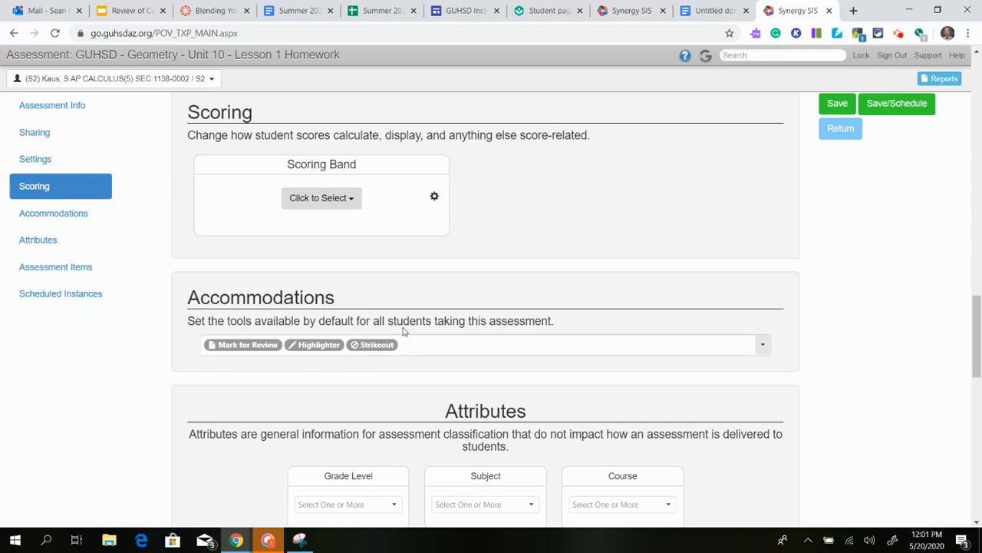
click(342, 208)
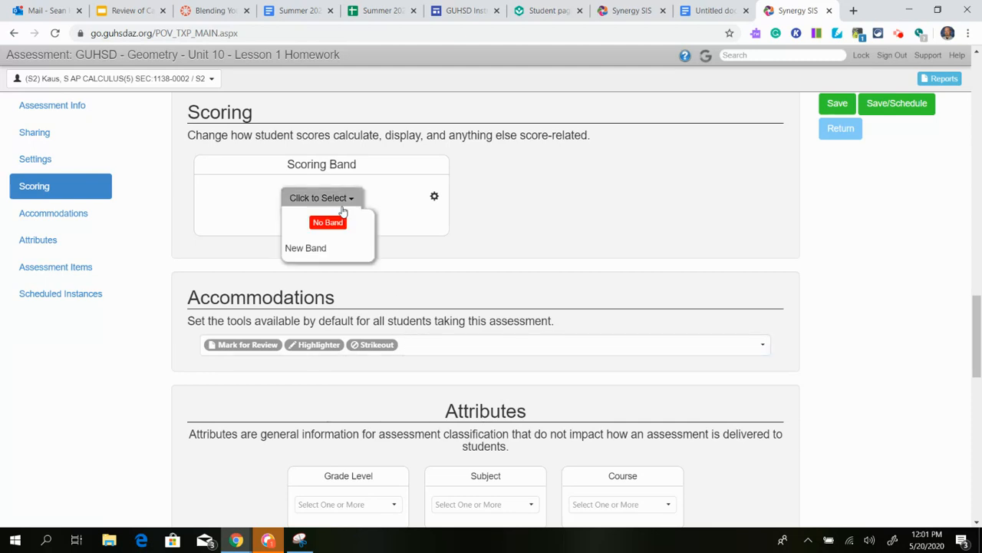
click(342, 208)
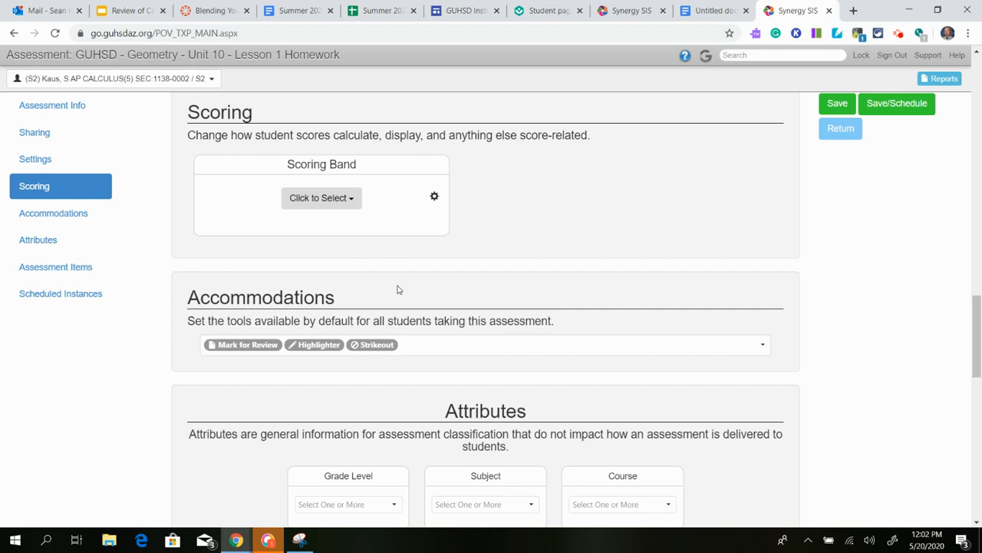
scroll(397, 287, down, 1)
scroll(399, 293, down, 1)
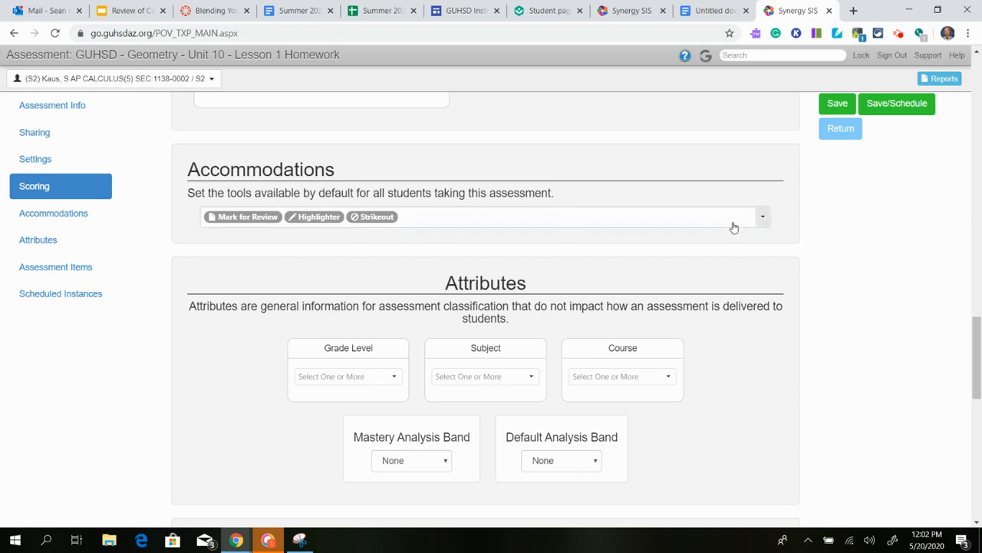
click(765, 218)
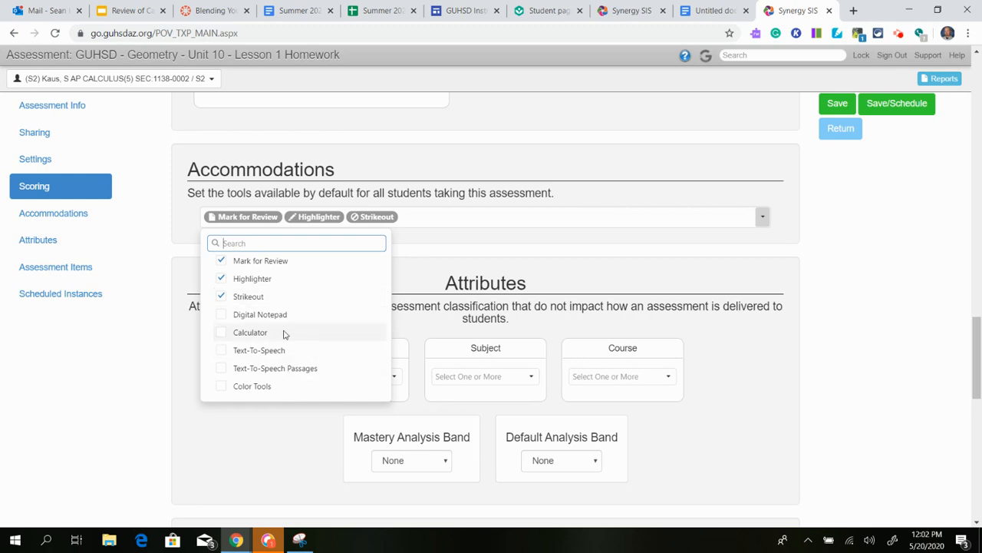
click(789, 387)
scroll(729, 361, down, 2)
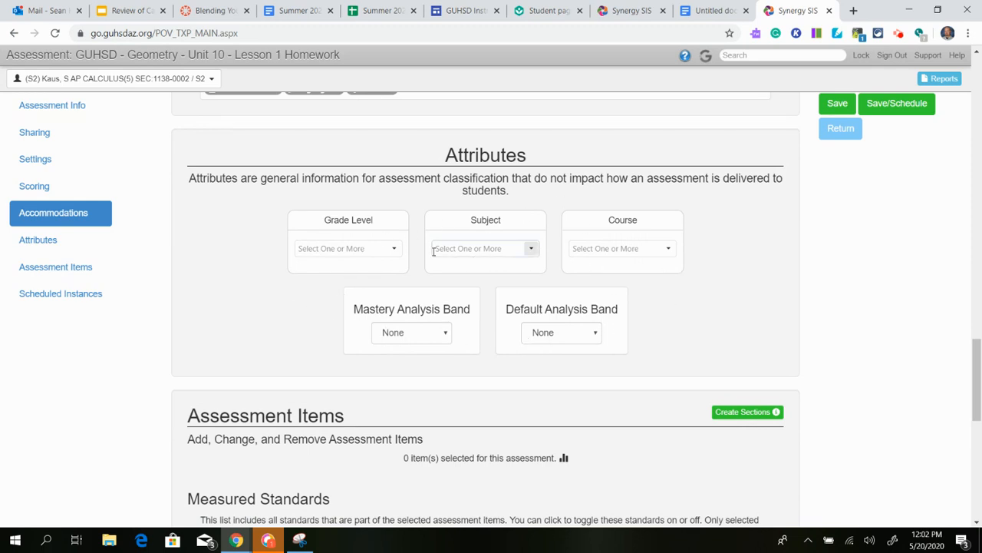
scroll(607, 258, down, 1)
scroll(612, 260, down, 3)
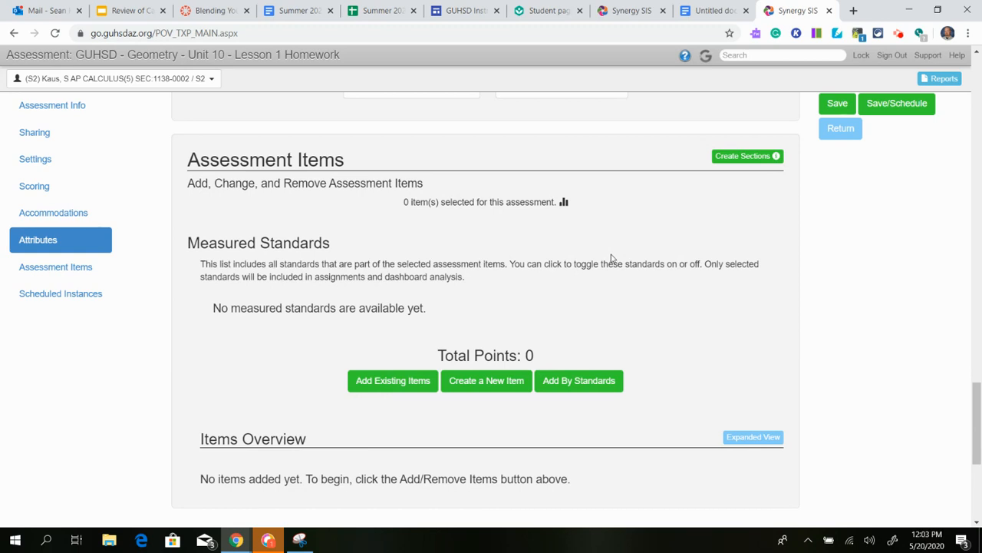
scroll(548, 194, down, 2)
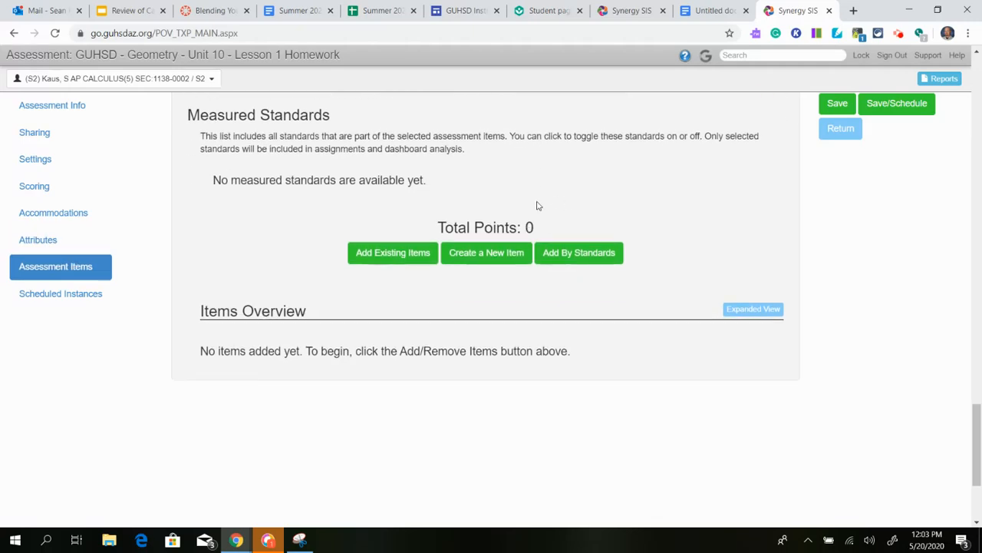
scroll(611, 242, up, 2)
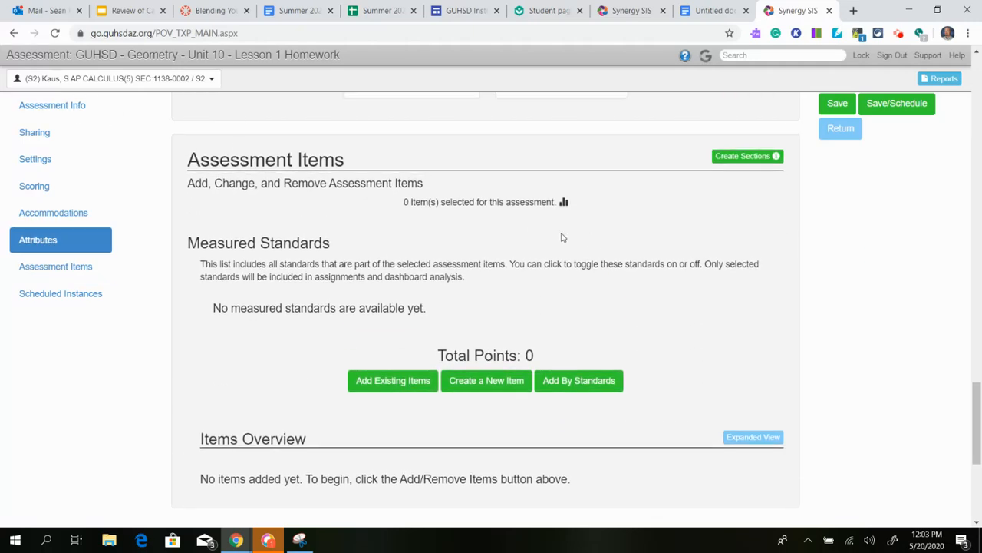
scroll(564, 244, down, 2)
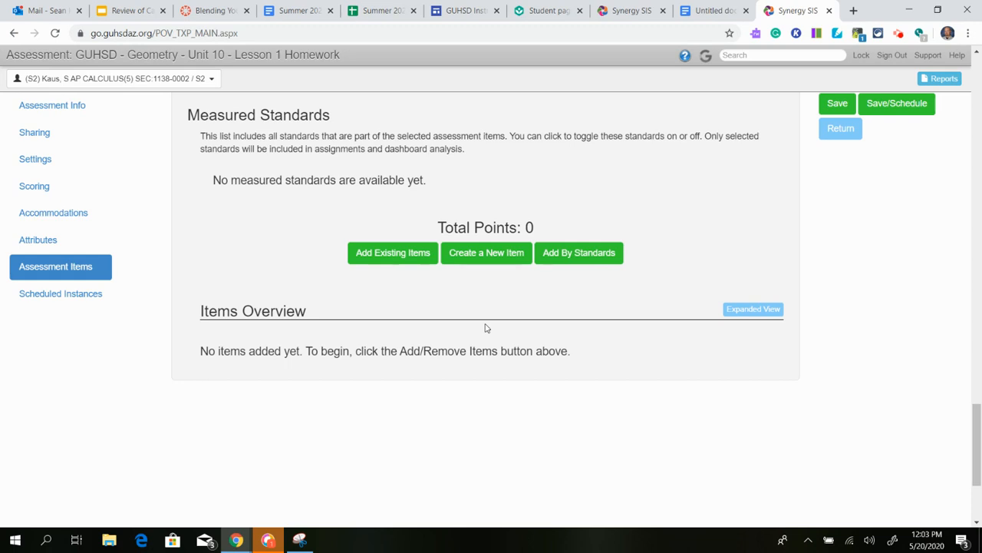
click(577, 261)
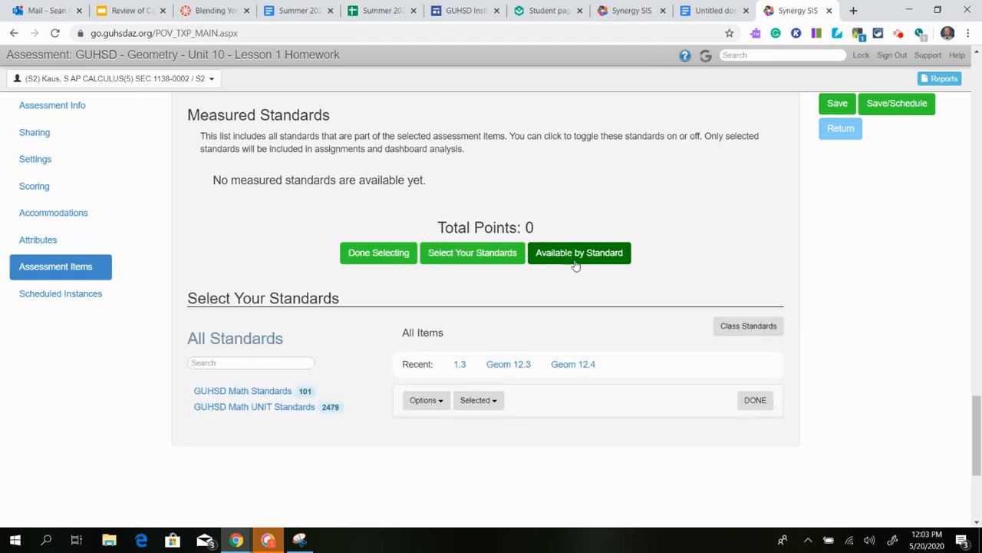
click(581, 365)
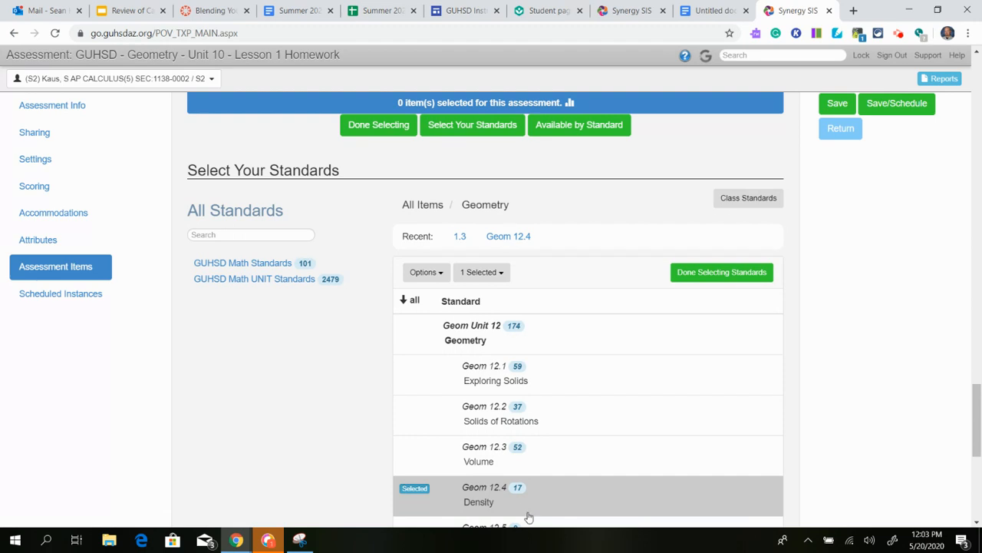
click(500, 494)
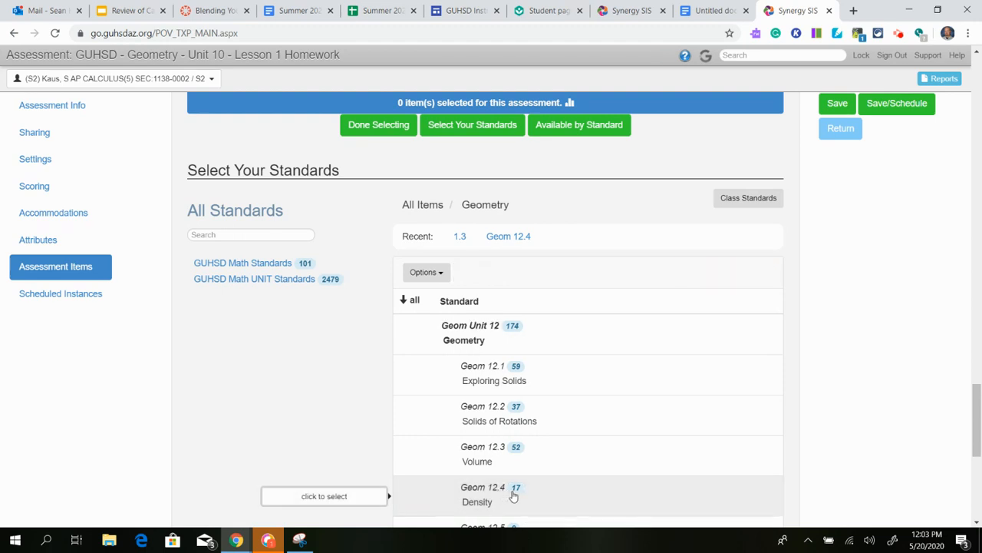
click(515, 495)
click(708, 277)
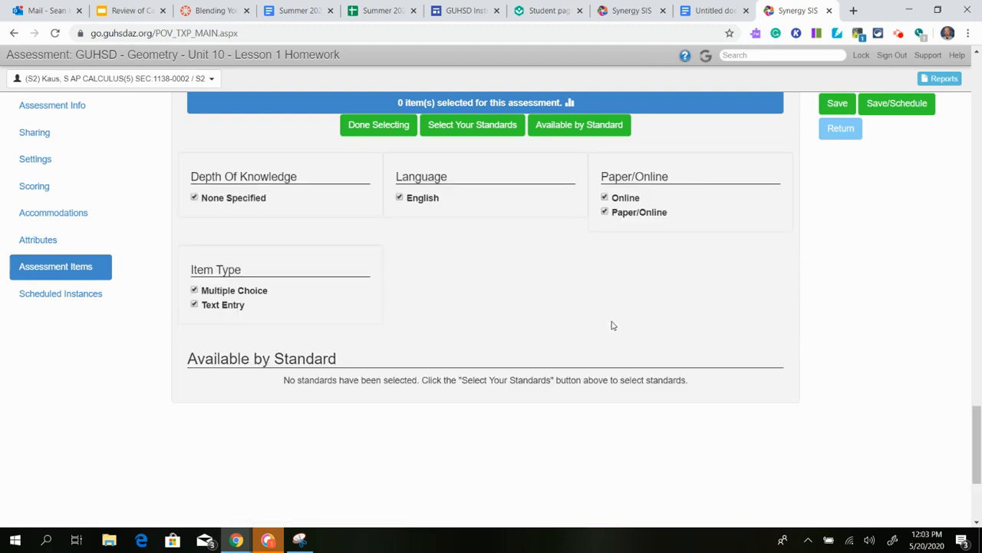
scroll(537, 299, up, 2)
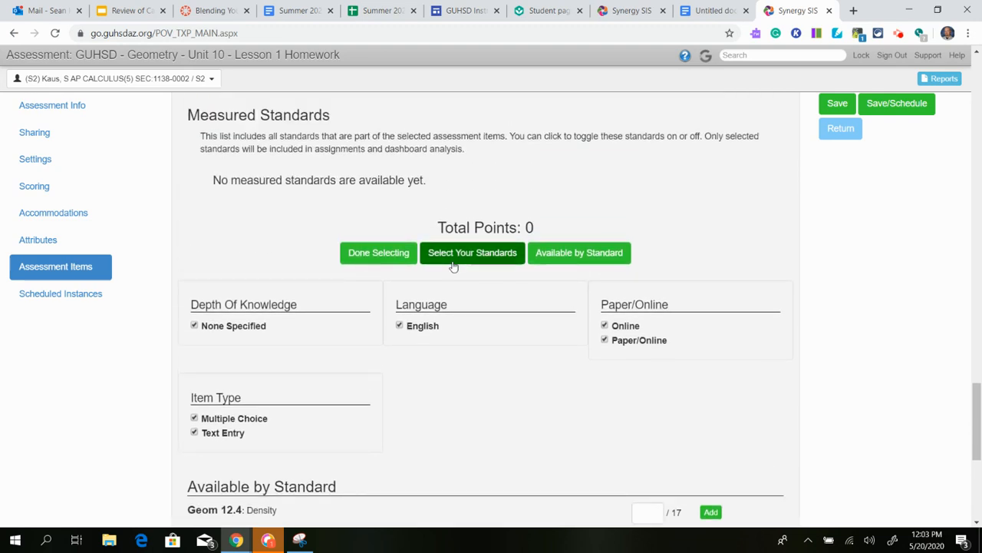
scroll(592, 315, down, 3)
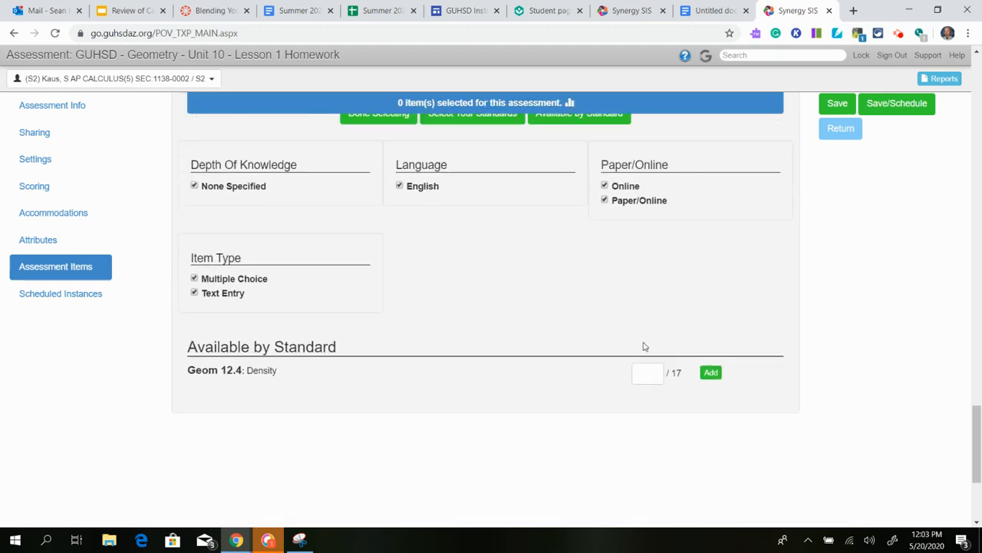
scroll(533, 305, up, 3)
click(380, 258)
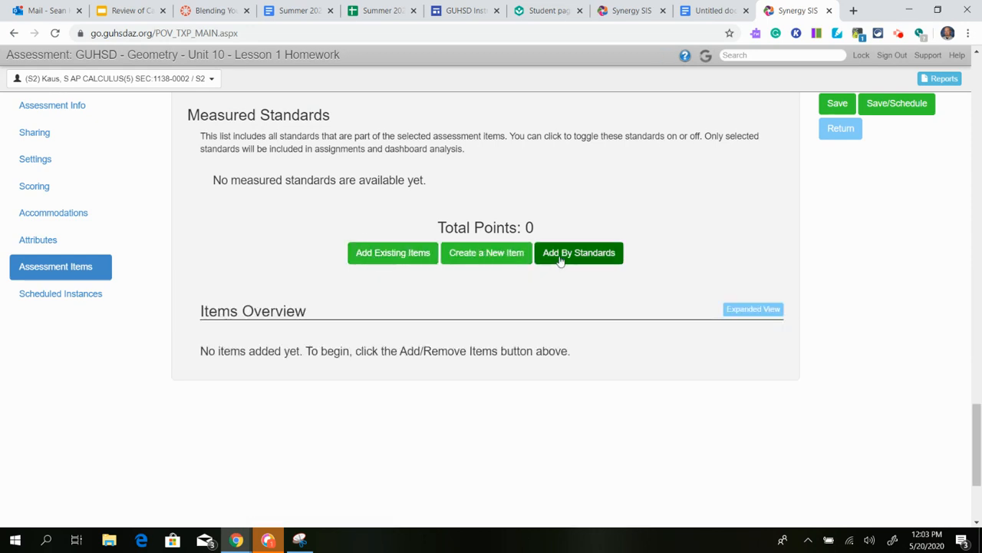
click(468, 260)
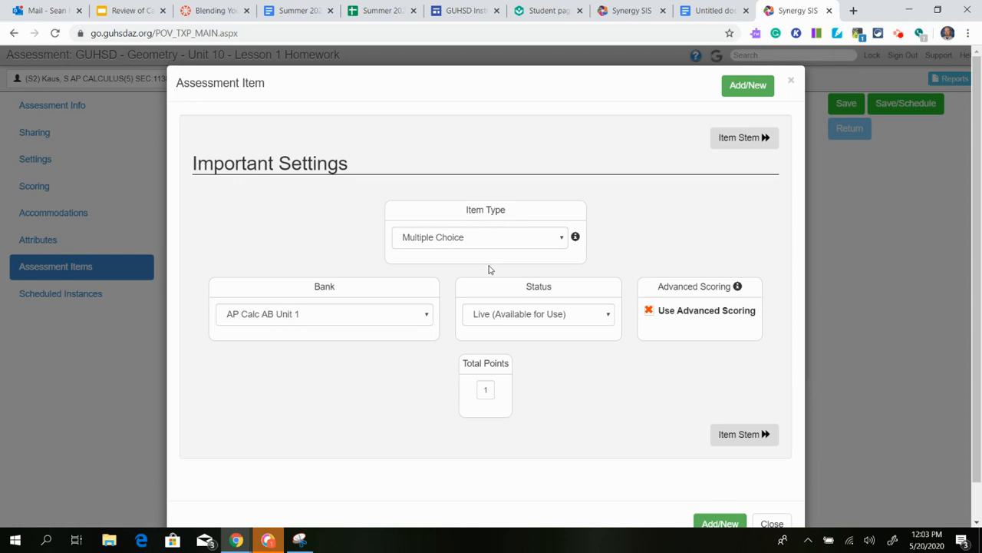
scroll(490, 268, down, 1)
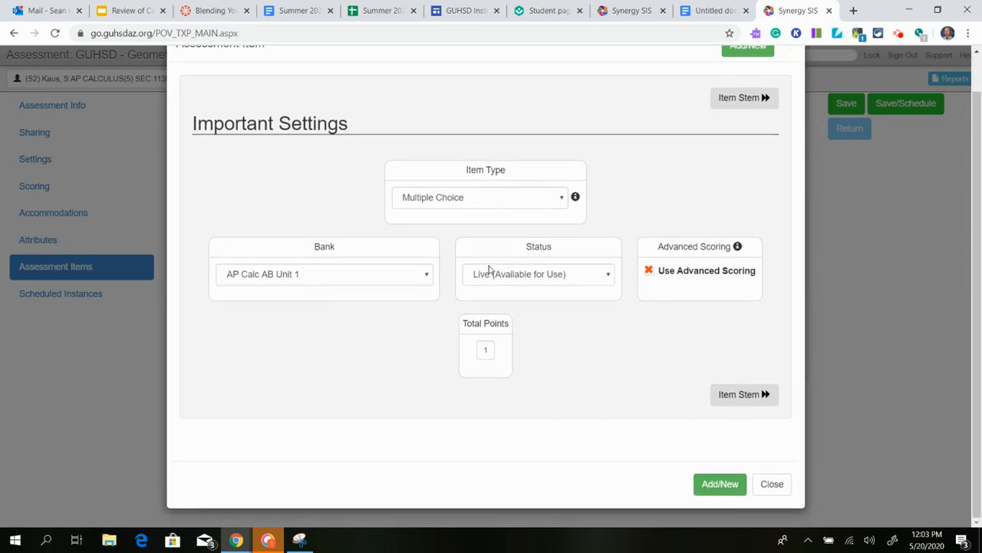
click(736, 398)
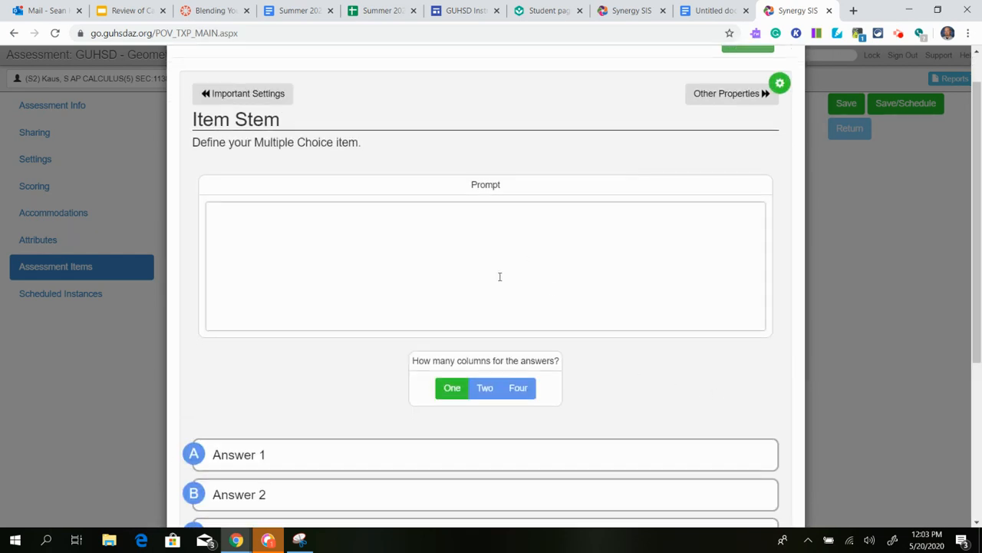
scroll(500, 276, down, 3)
scroll(598, 305, up, 4)
click(708, 141)
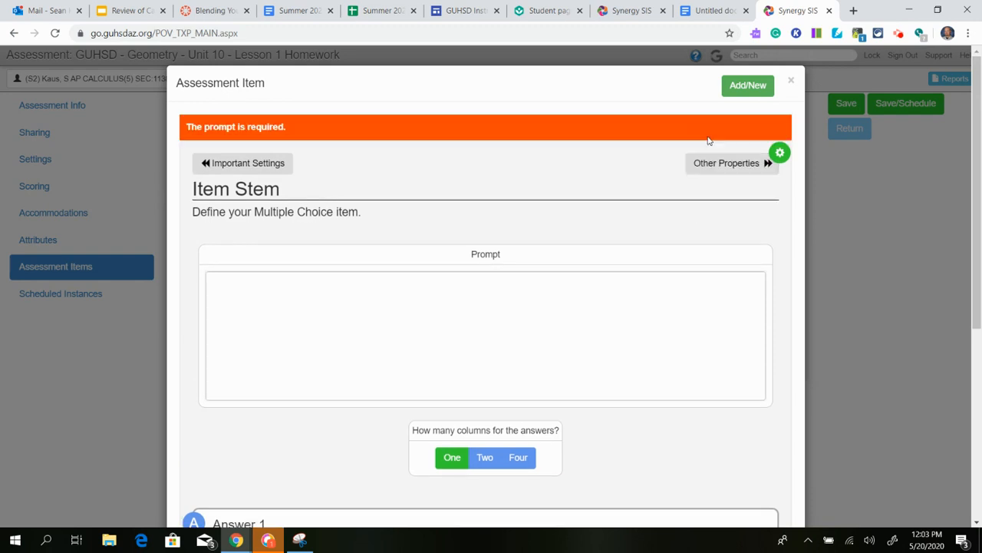
click(532, 318)
text(set)
scroll(561, 335, down, 5)
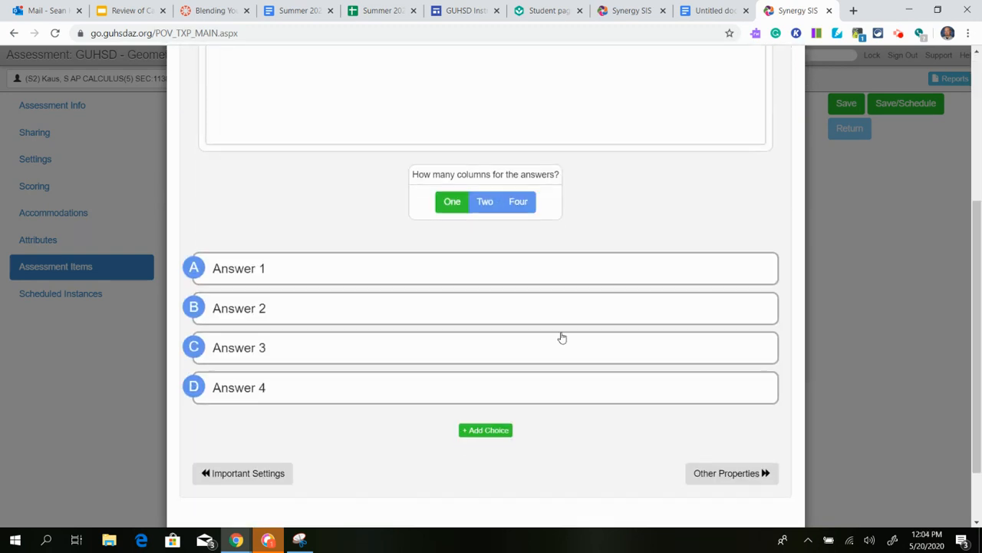
scroll(644, 286, up, 3)
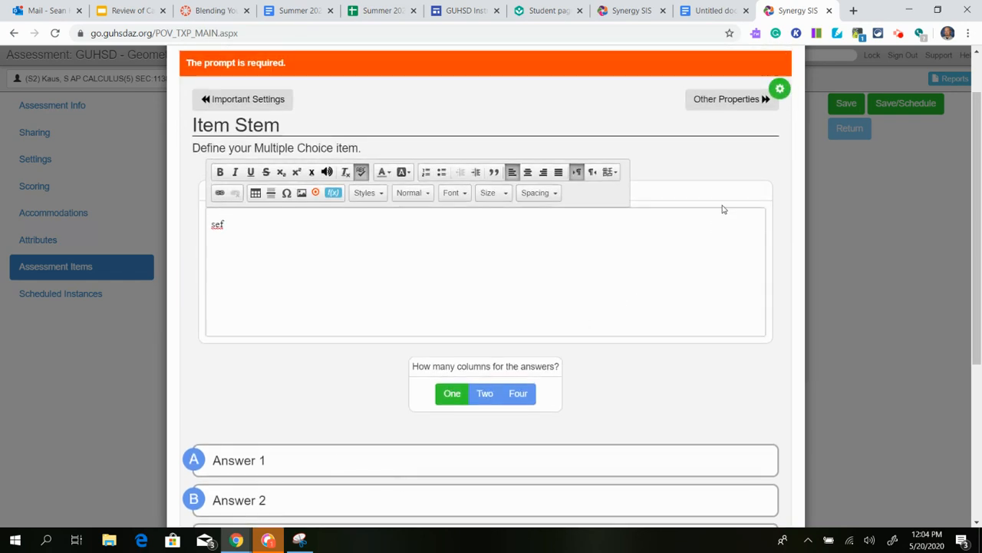
click(721, 98)
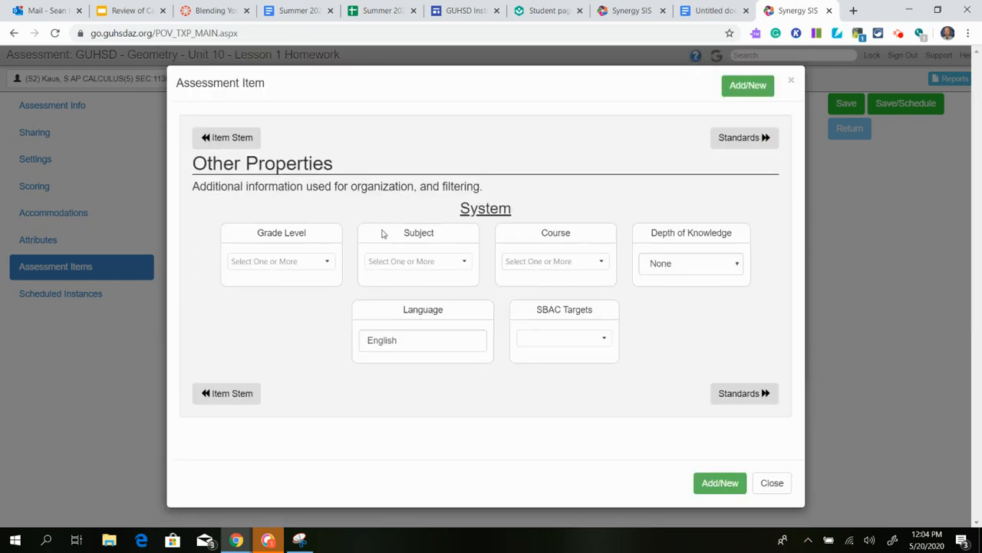
click(752, 140)
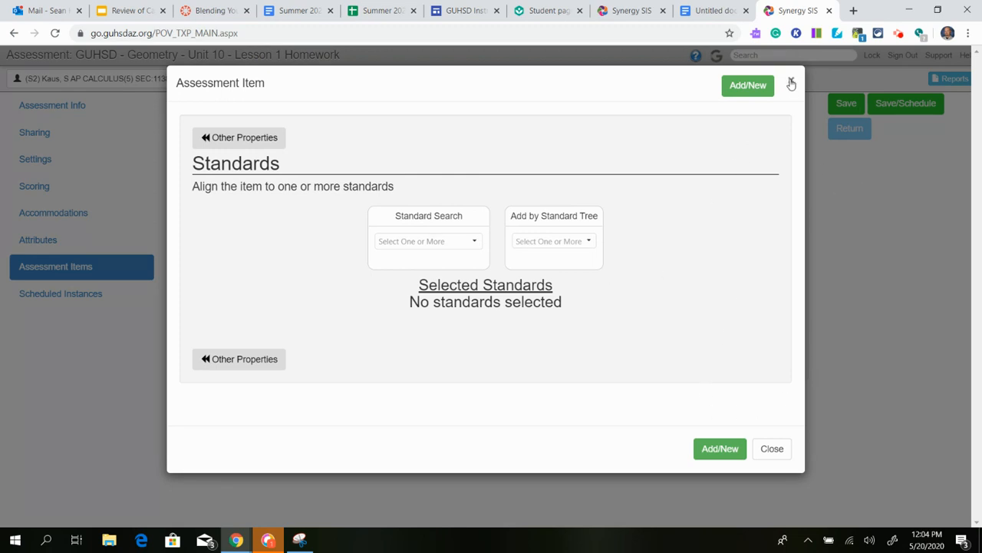
click(244, 361)
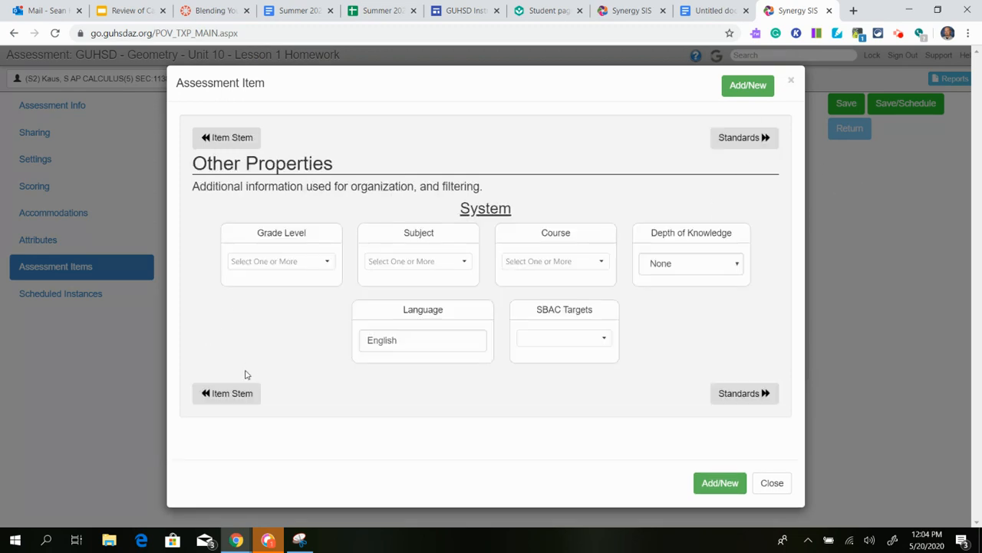
click(246, 393)
click(283, 277)
text(sefdsasdfasfdsasdfasdfasdfasdfasdfas)
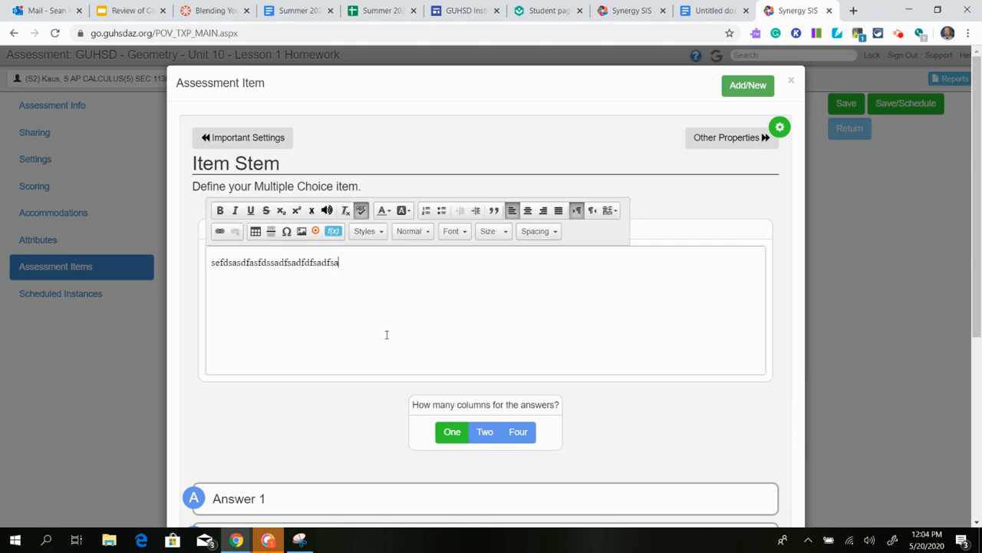
click(896, 308)
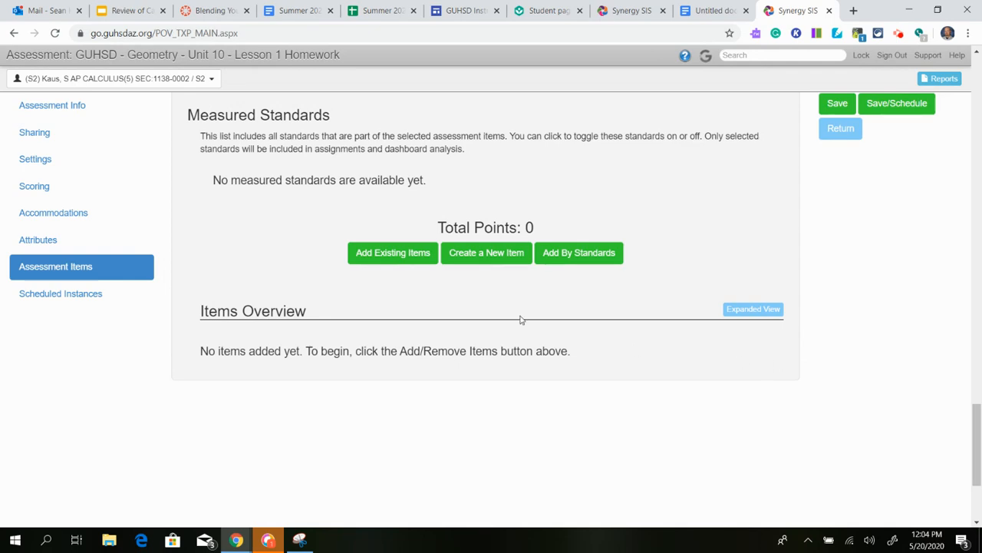
click(492, 256)
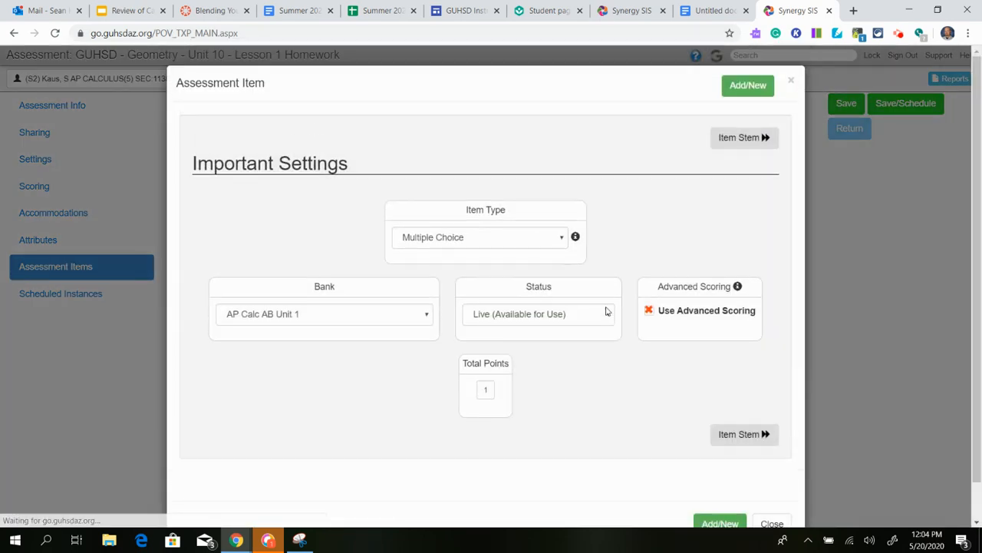
click(725, 432)
click(453, 311)
text(fzfd)
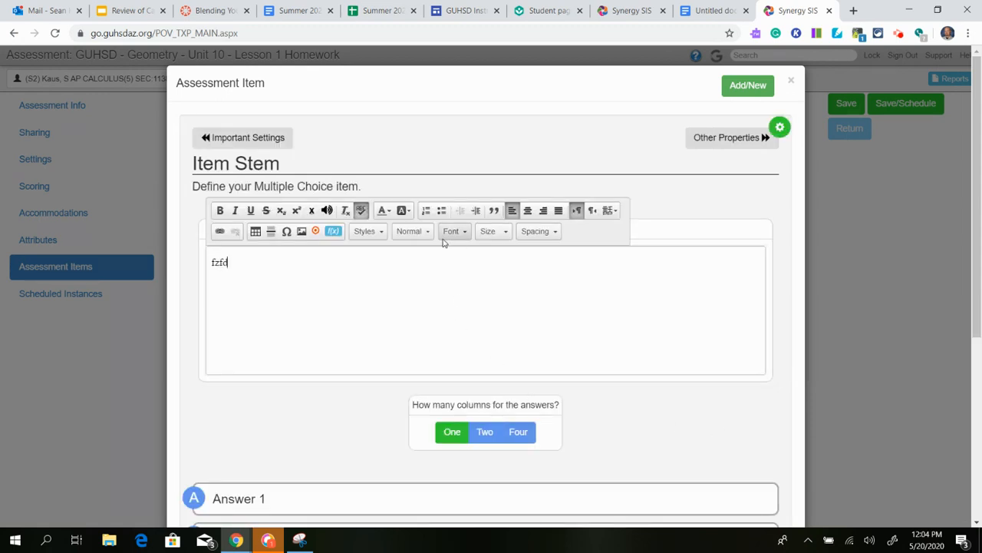
text(f)
scroll(401, 233, down, 3)
text(d)
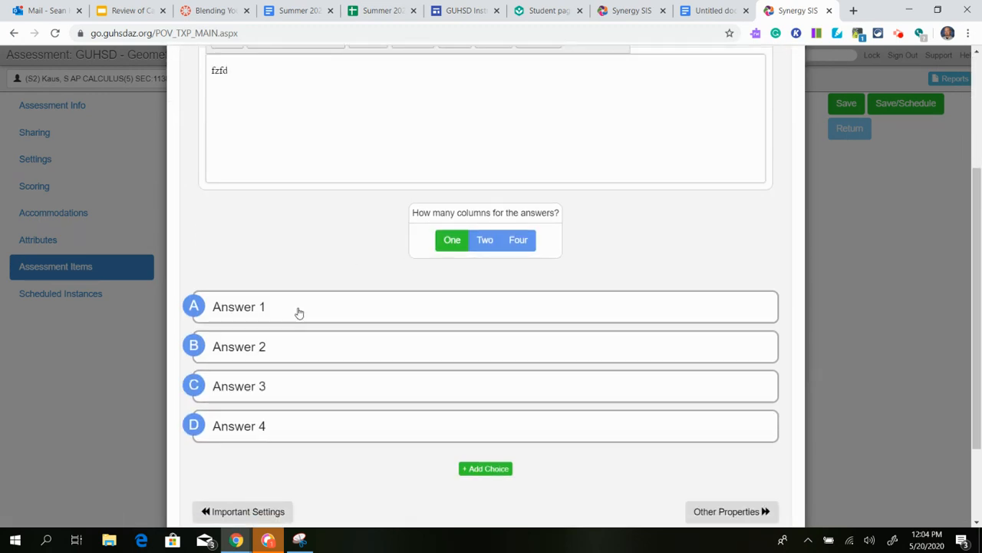
click(299, 313)
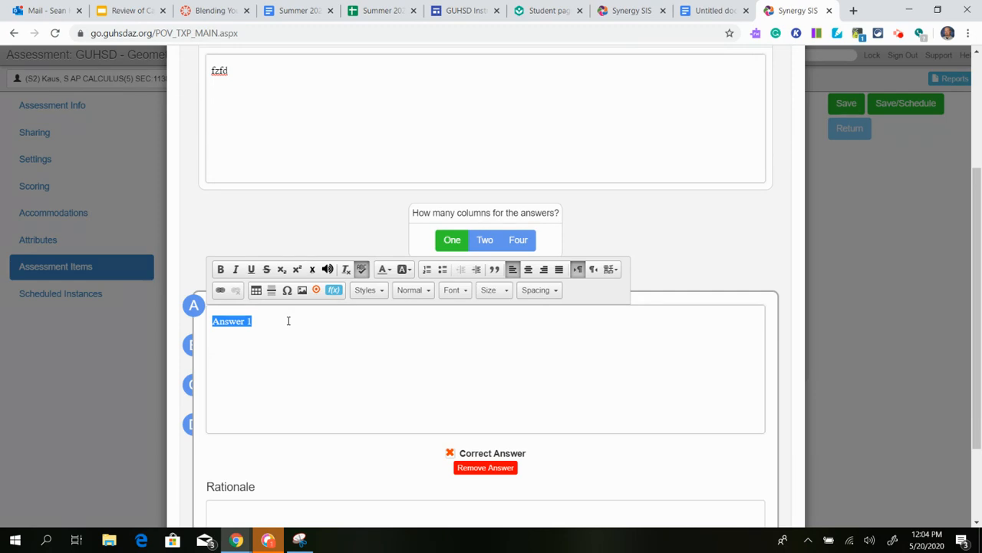
text(asdfasd)
click(161, 350)
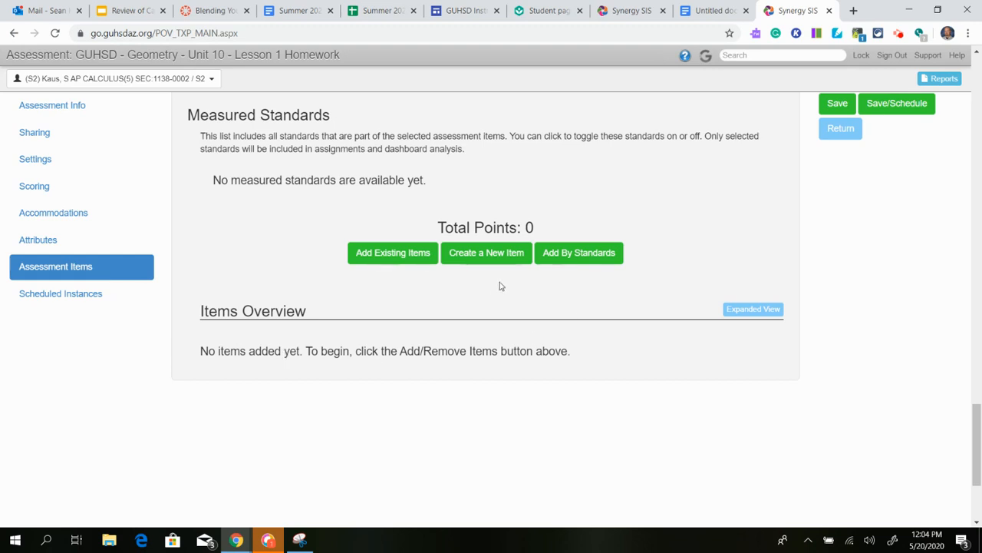
Open Add Existing Items and browse the 3730-item System bank list.
click(409, 259)
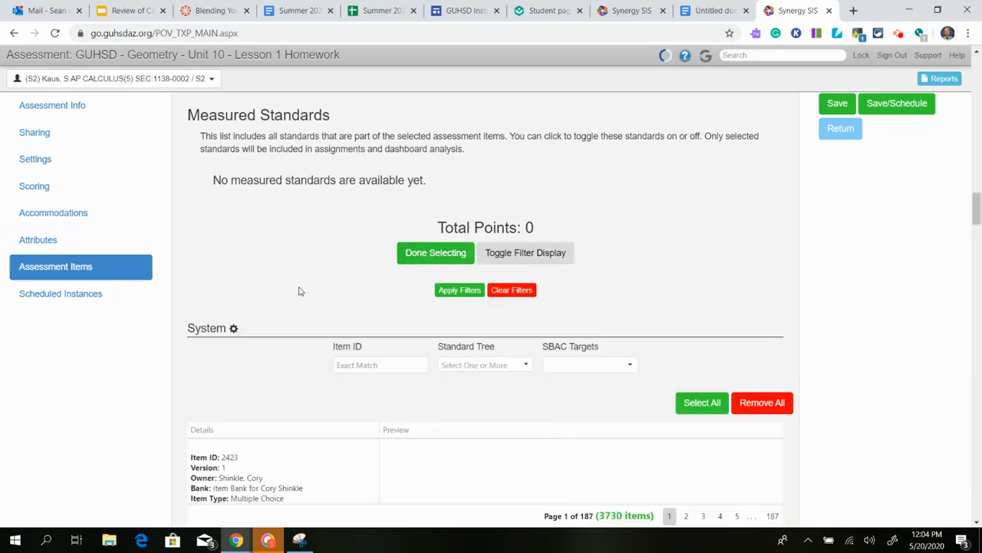
scroll(300, 290, down, 3)
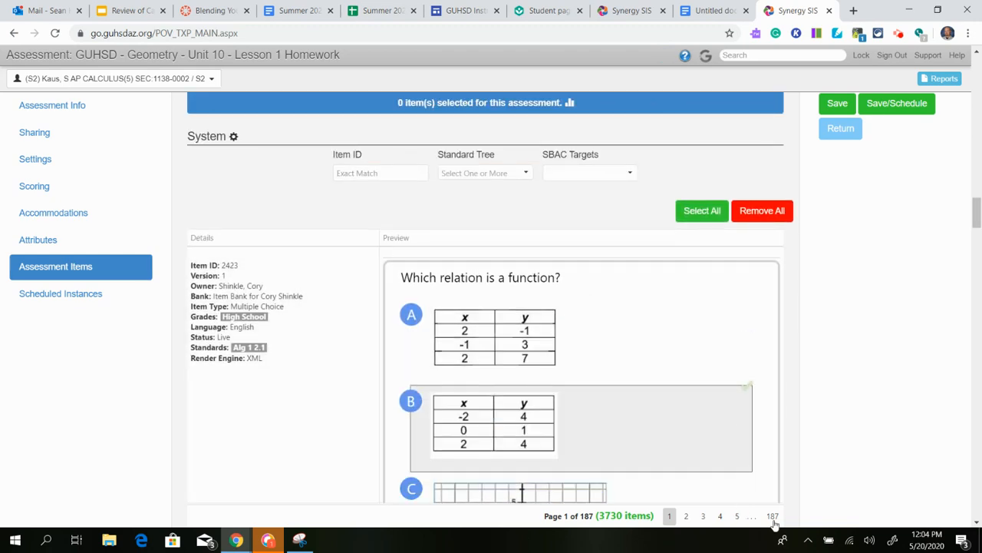
scroll(648, 446, down, 10)
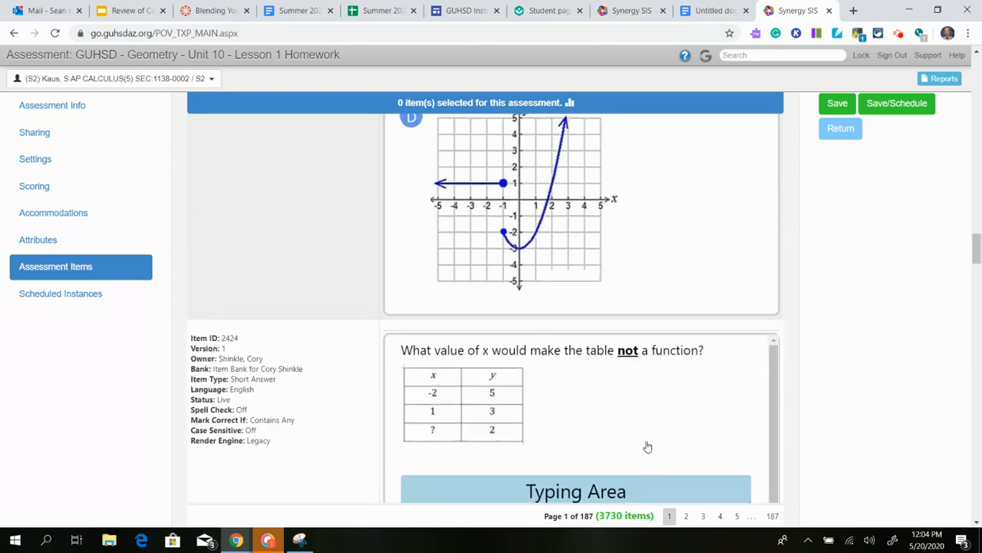
scroll(649, 447, down, 5)
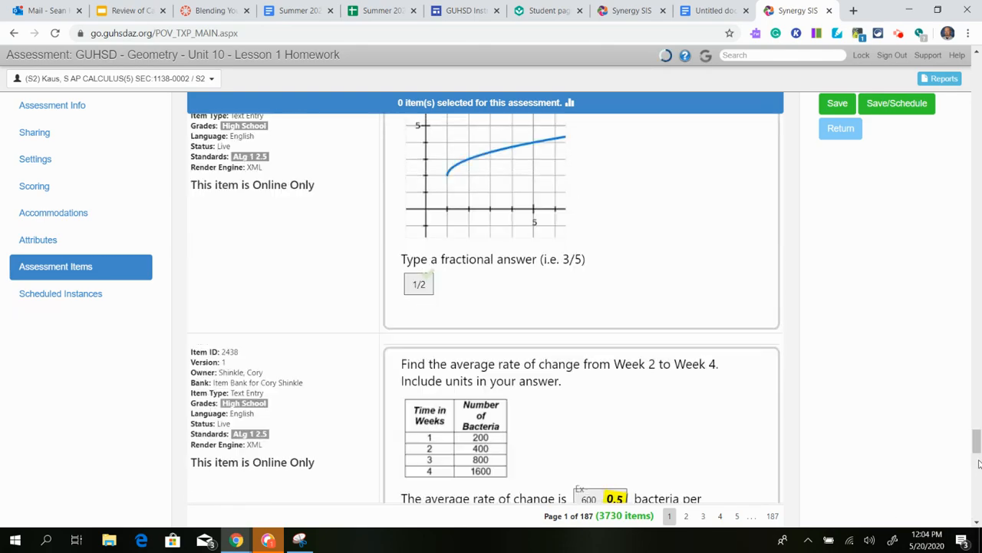
drag(976, 445, 977, 159)
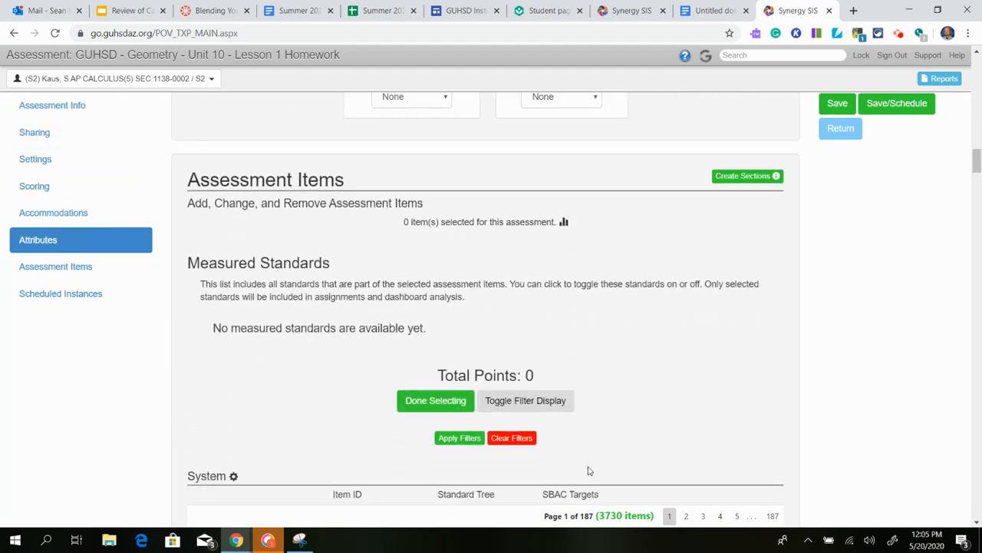
scroll(582, 415, down, 4)
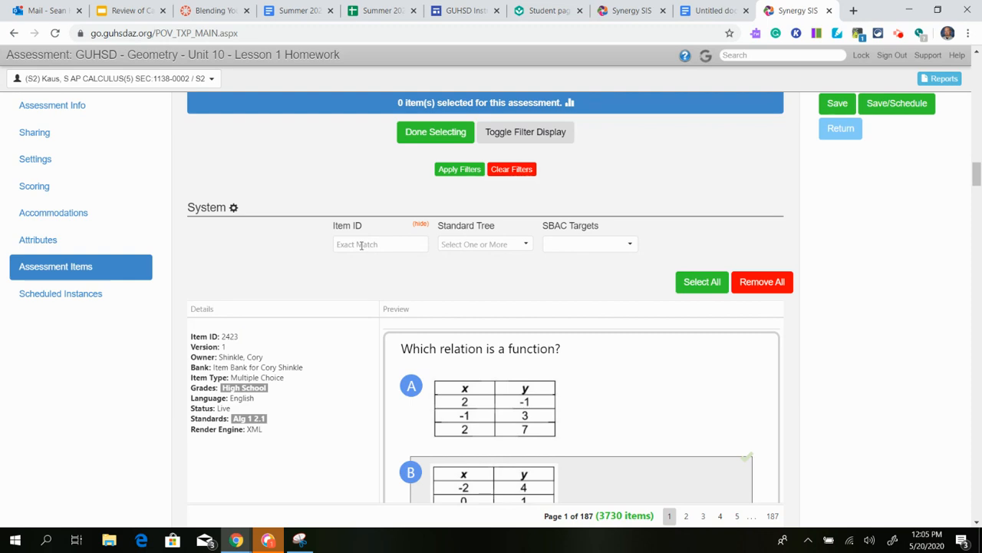
Move Item Type from Hidden Filters into the filter row, leaving no type chosen.
click(234, 209)
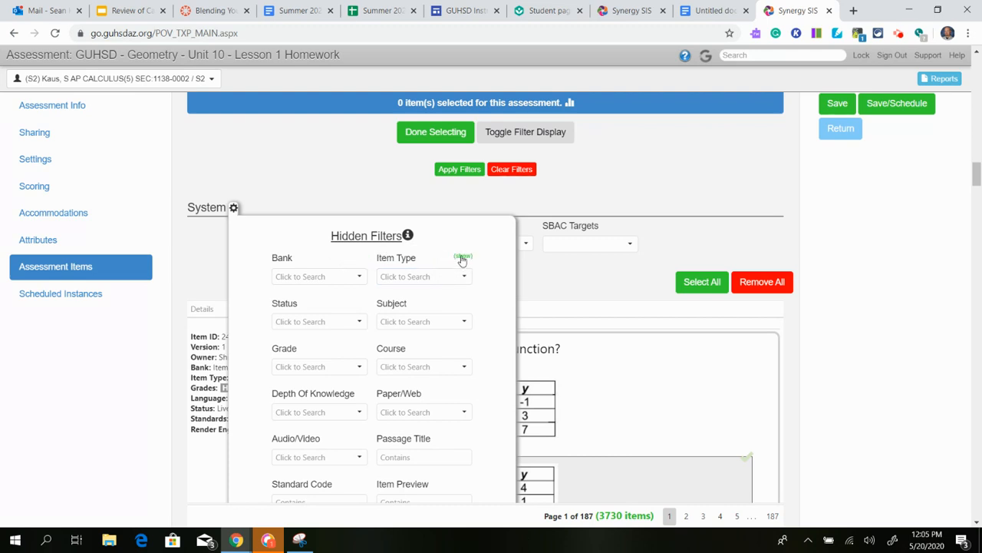
click(463, 258)
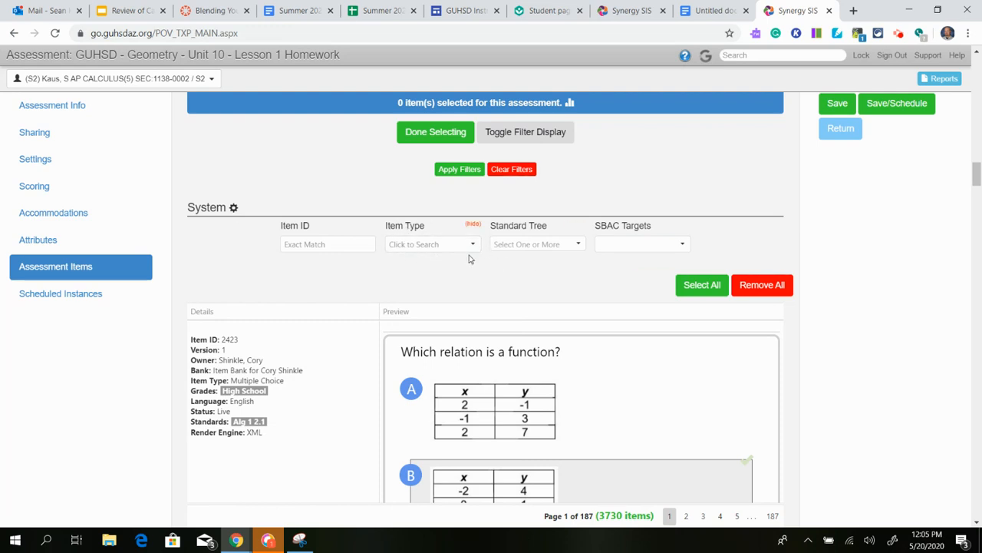
click(472, 246)
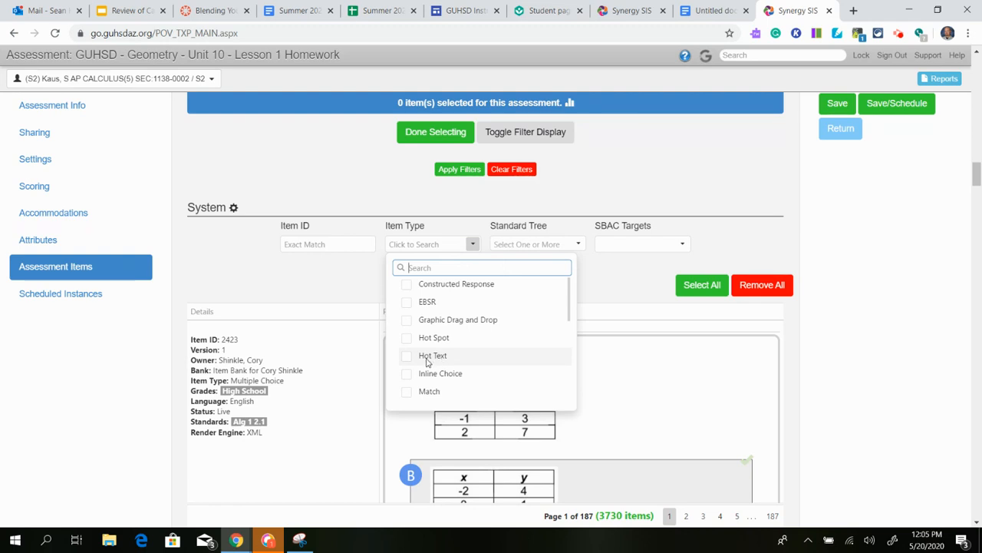
drag(568, 319, 566, 397)
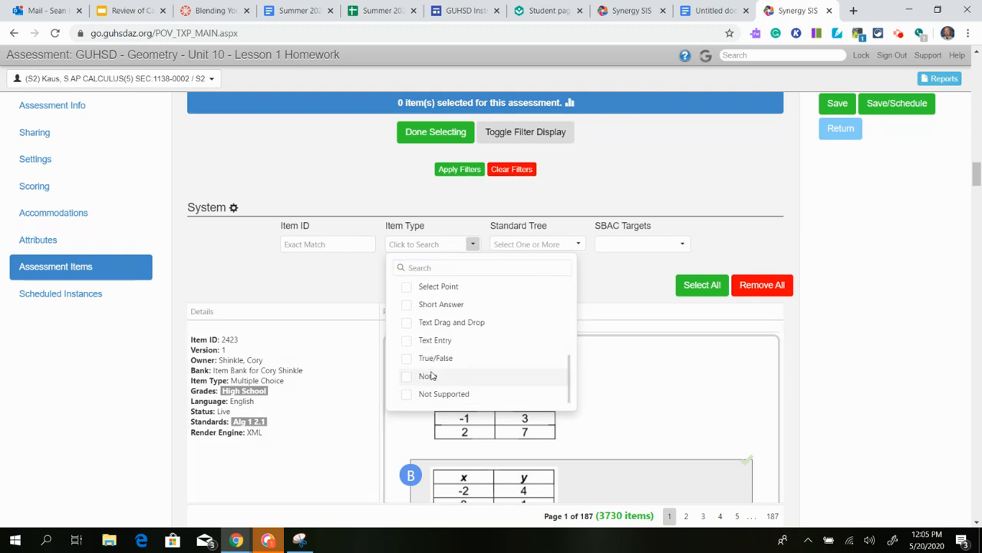
click(384, 193)
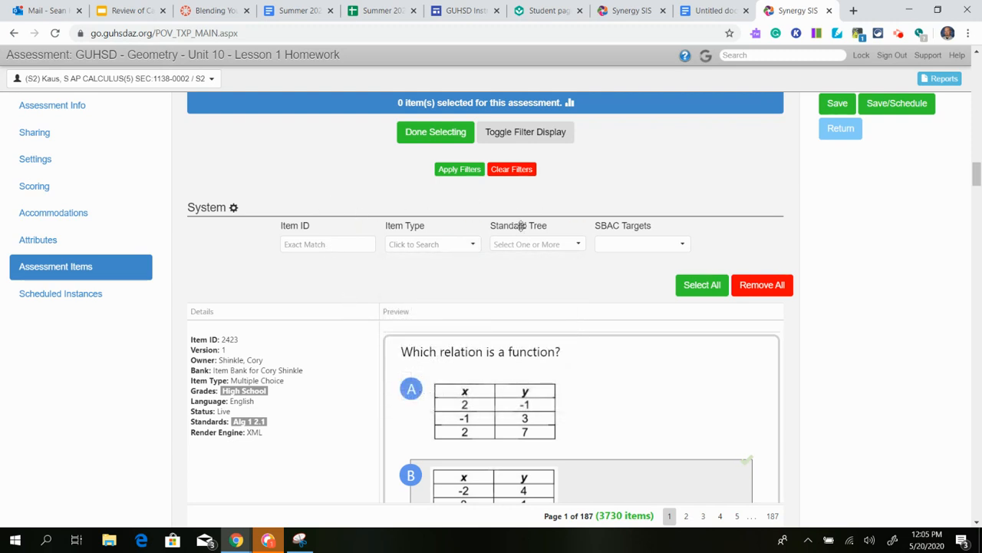
scroll(358, 404, down, 2)
scroll(357, 405, up, 2)
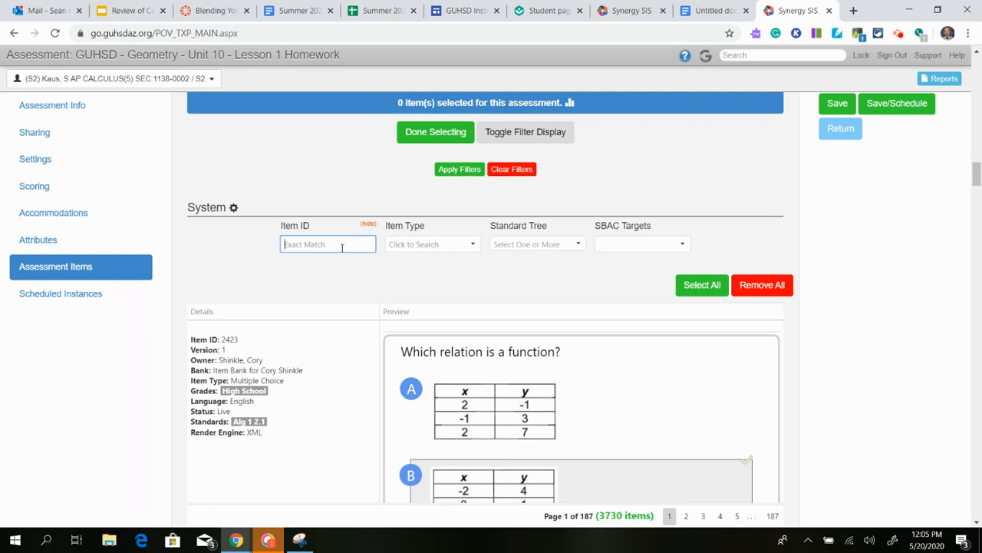
Select bank items 2423 through 2426 for the assessment.
scroll(330, 299, up, 2)
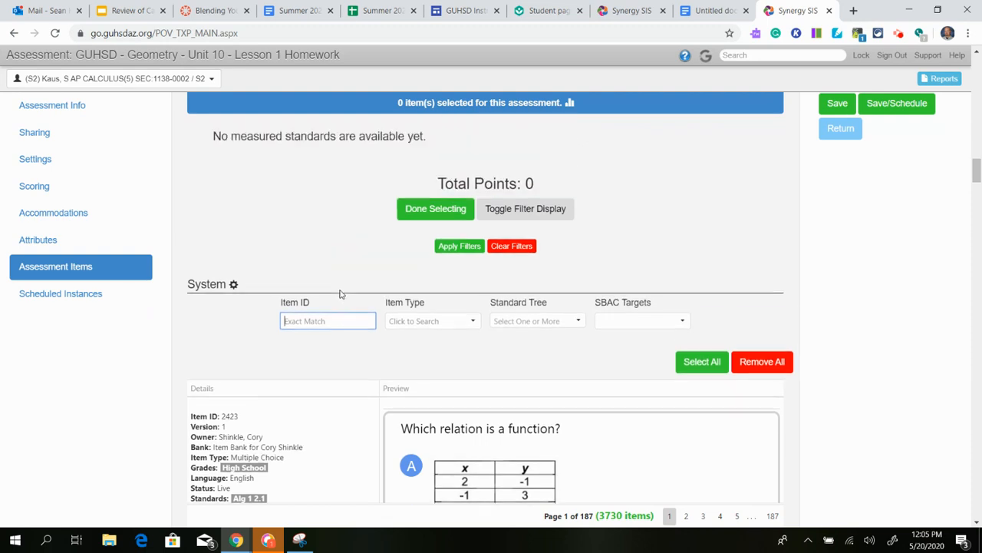
scroll(344, 322, down, 5)
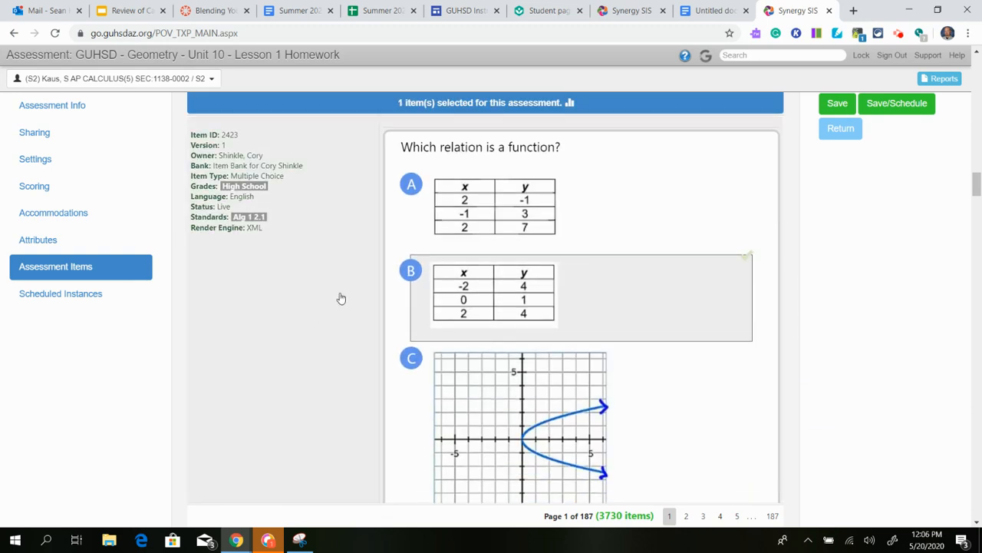
scroll(332, 299, up, 2)
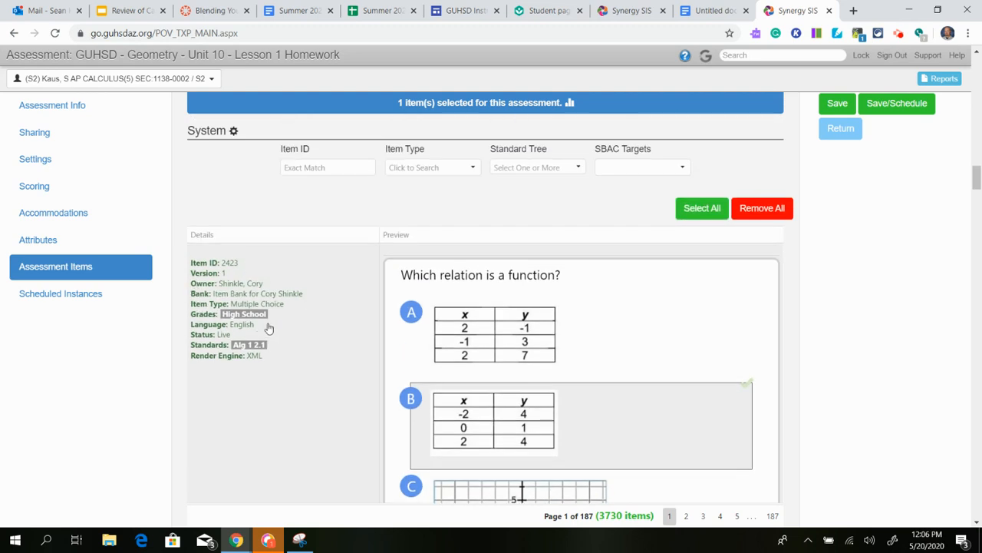
scroll(270, 344, down, 8)
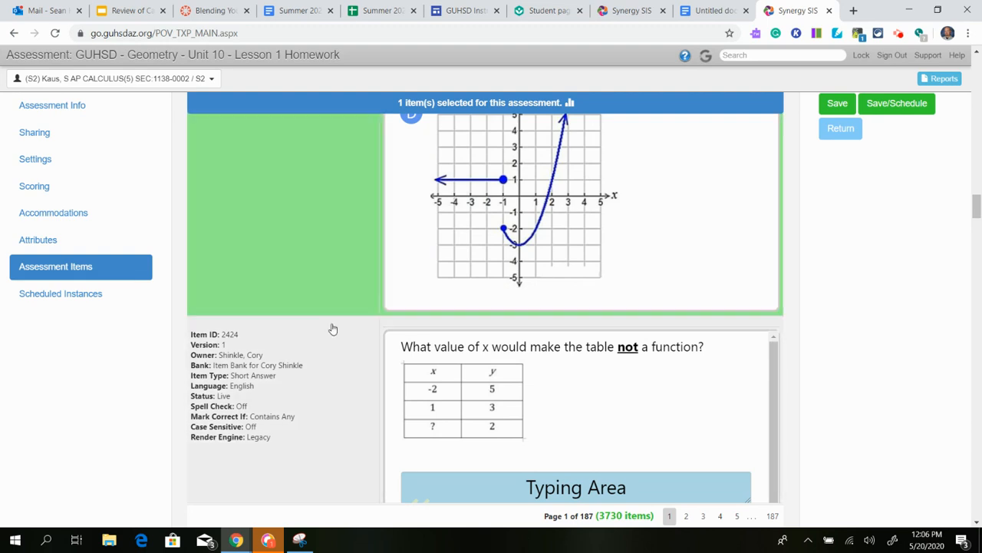
scroll(311, 396, down, 2)
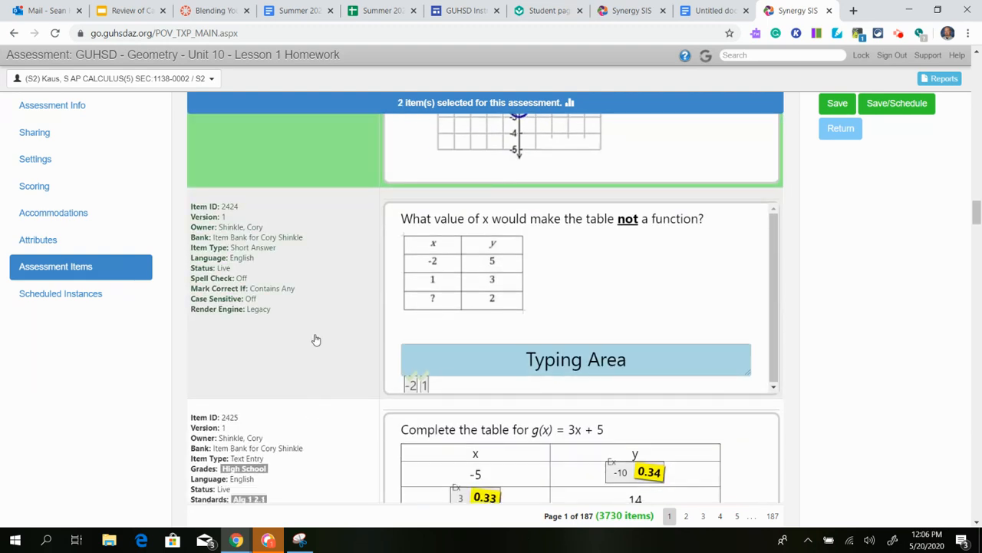
click(305, 343)
scroll(422, 343, down, 5)
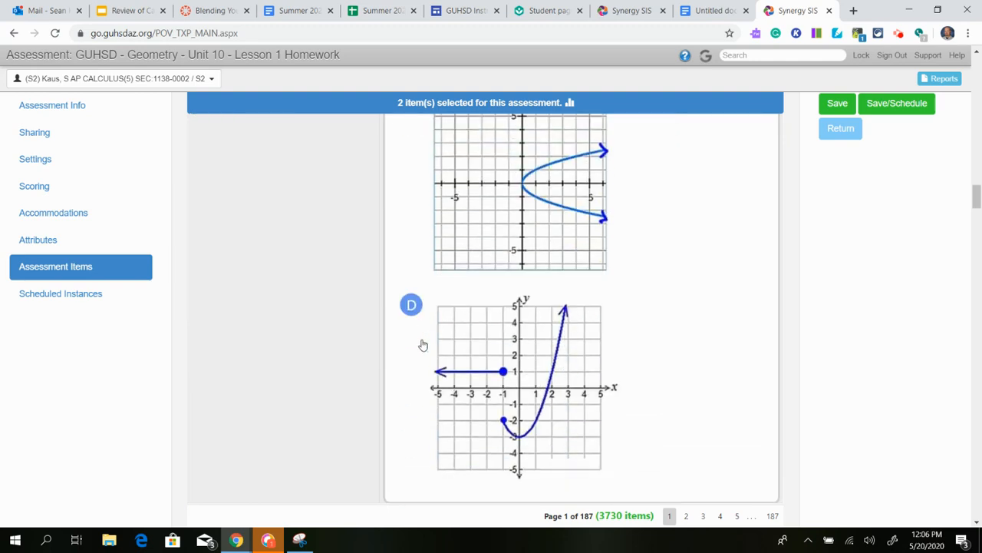
scroll(419, 344, up, 8)
scroll(361, 346, down, 10)
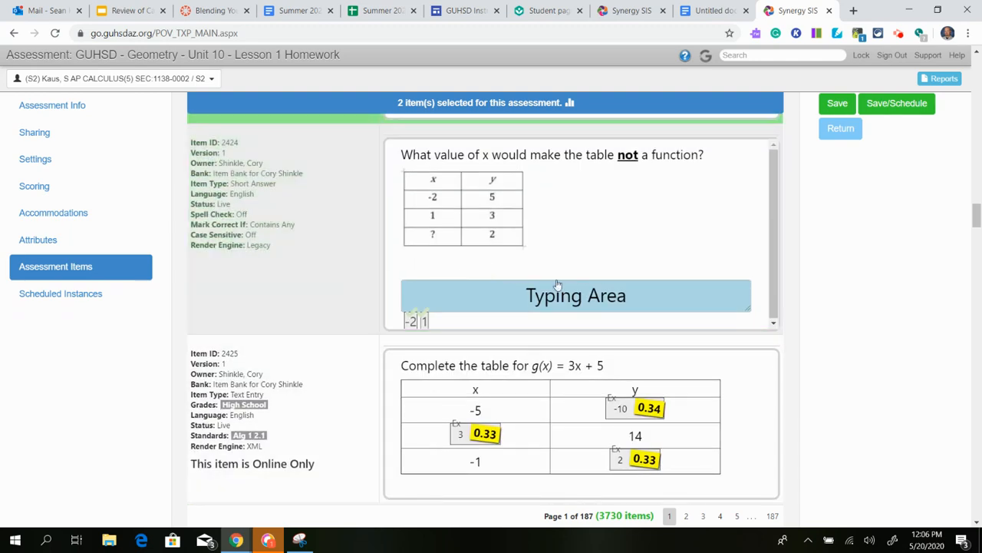
click(504, 294)
scroll(259, 417, down, 5)
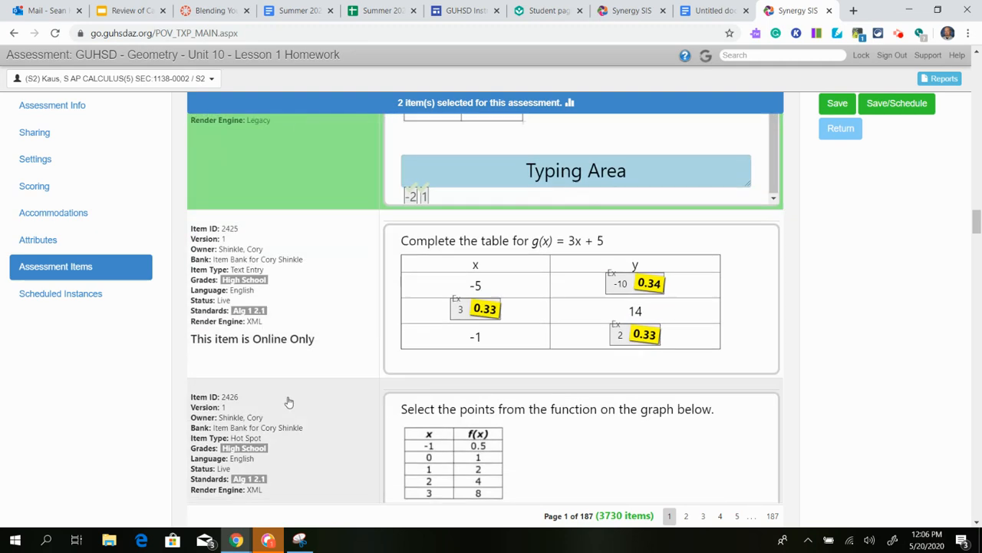
scroll(314, 292, up, 2)
click(316, 259)
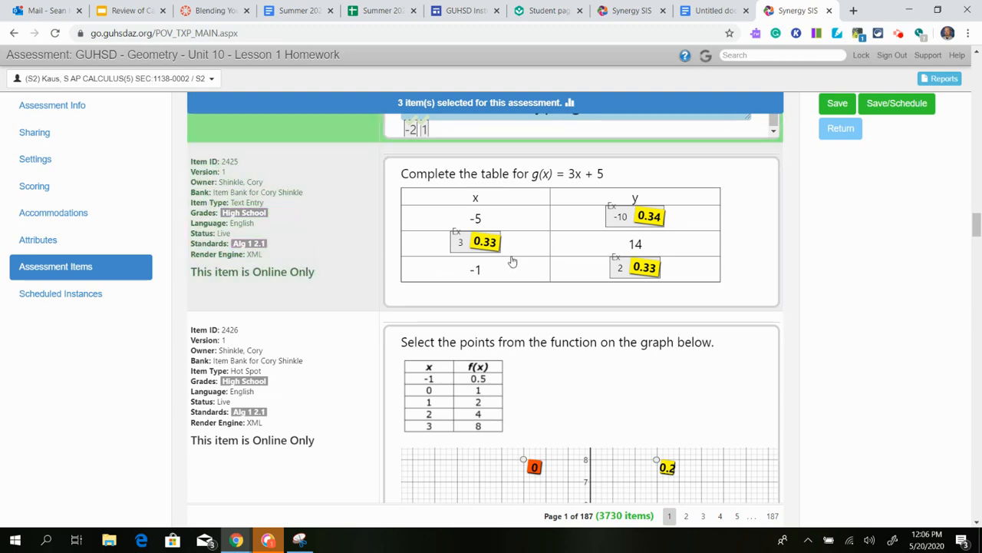
click(299, 370)
Select items 2427 through 2430, bringing the selection to 8 items.
scroll(296, 358, down, 4)
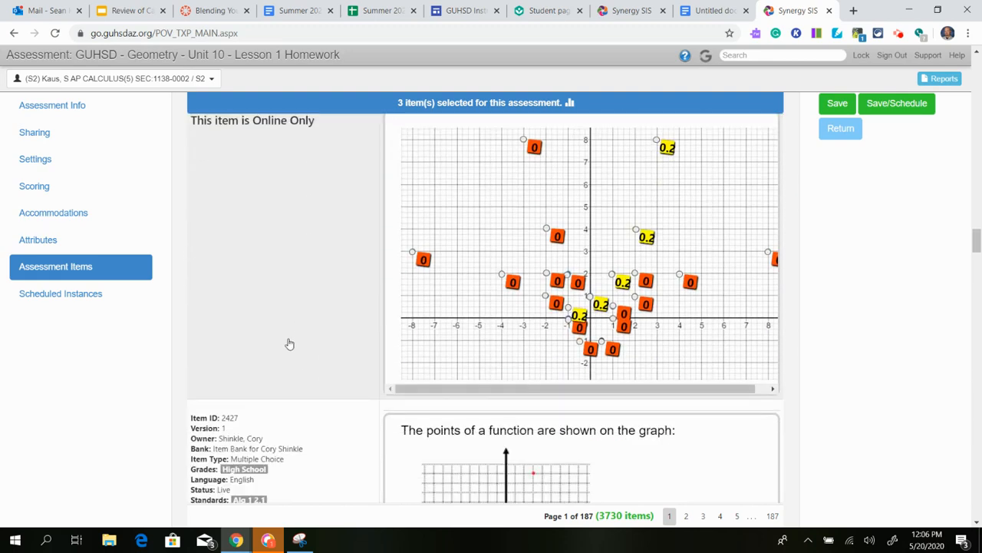
scroll(294, 307, down, 3)
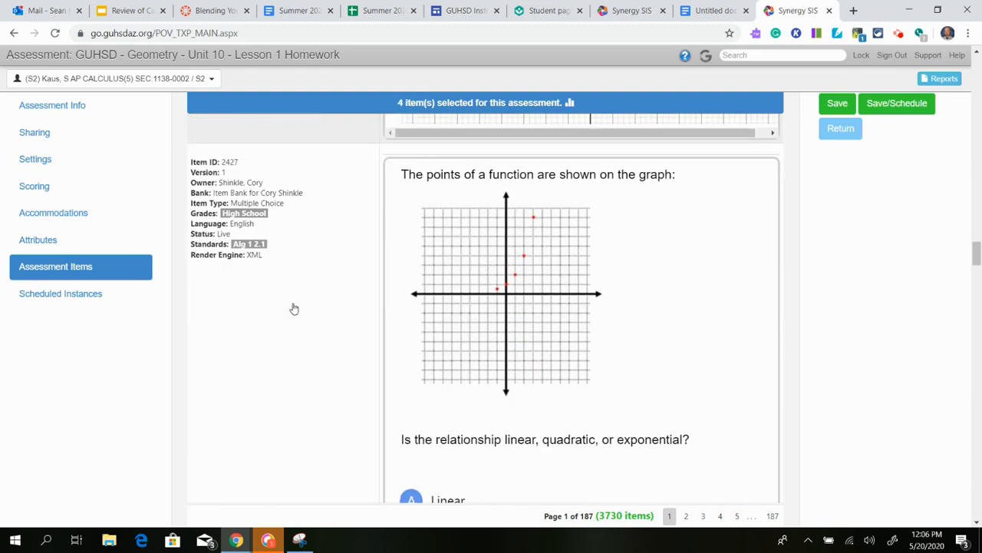
scroll(294, 313, up, 5)
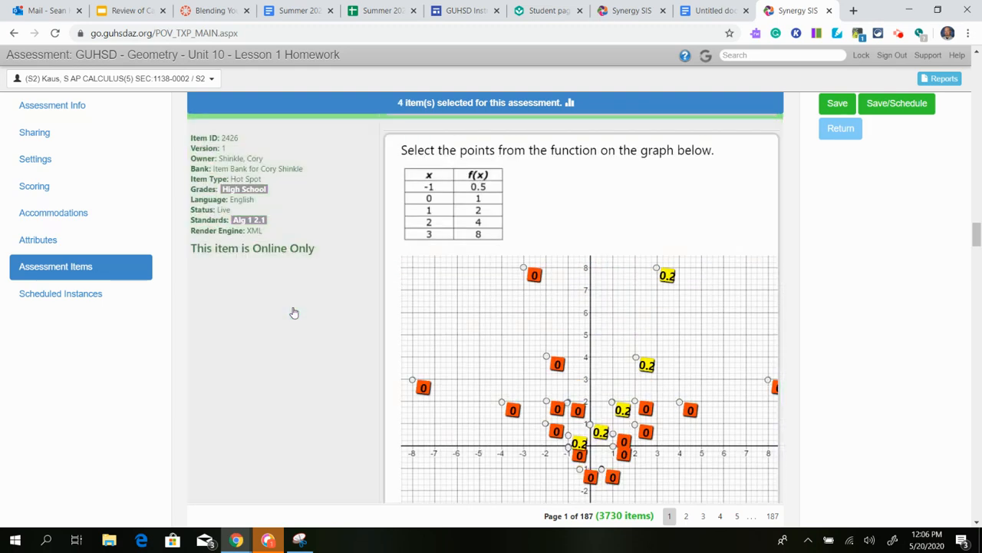
scroll(294, 313, down, 6)
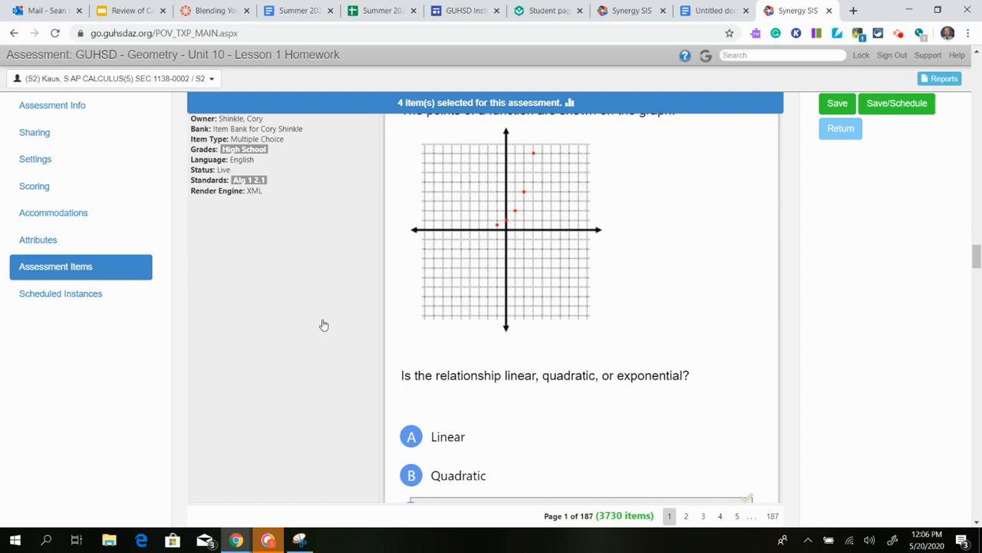
click(323, 326)
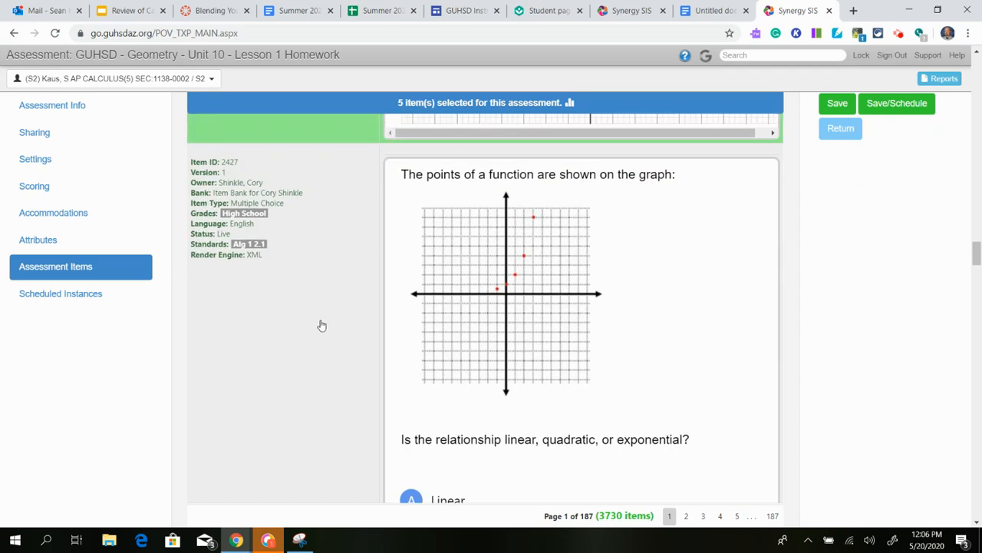
scroll(320, 326, down, 8)
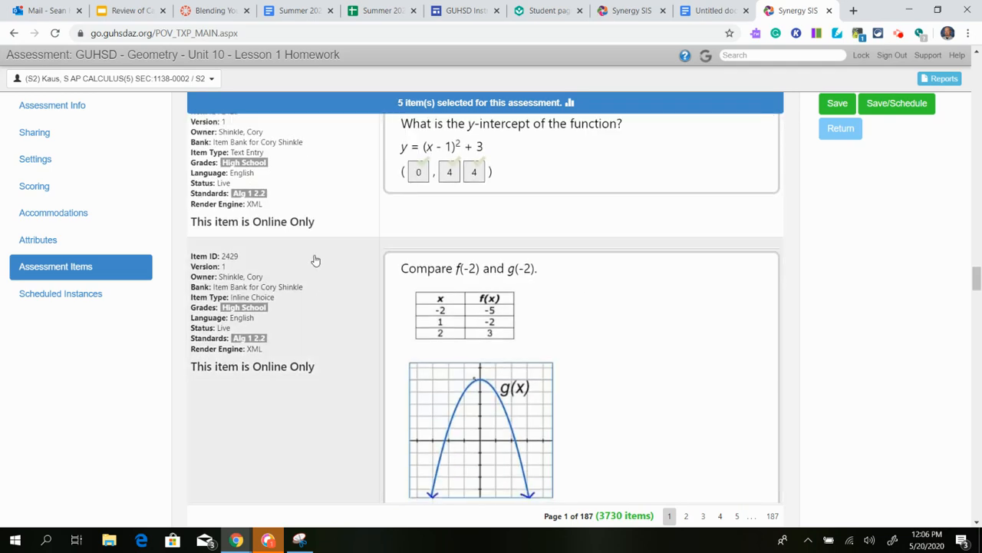
click(310, 228)
click(322, 331)
scroll(327, 392, down, 4)
click(328, 393)
scroll(330, 390, up, 5)
scroll(330, 390, up, 20)
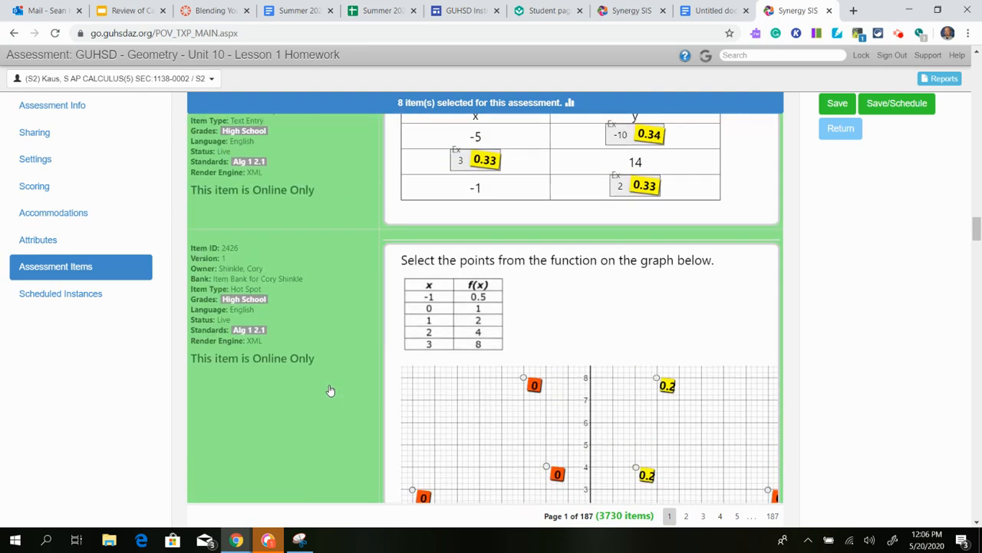
scroll(330, 391, up, 10)
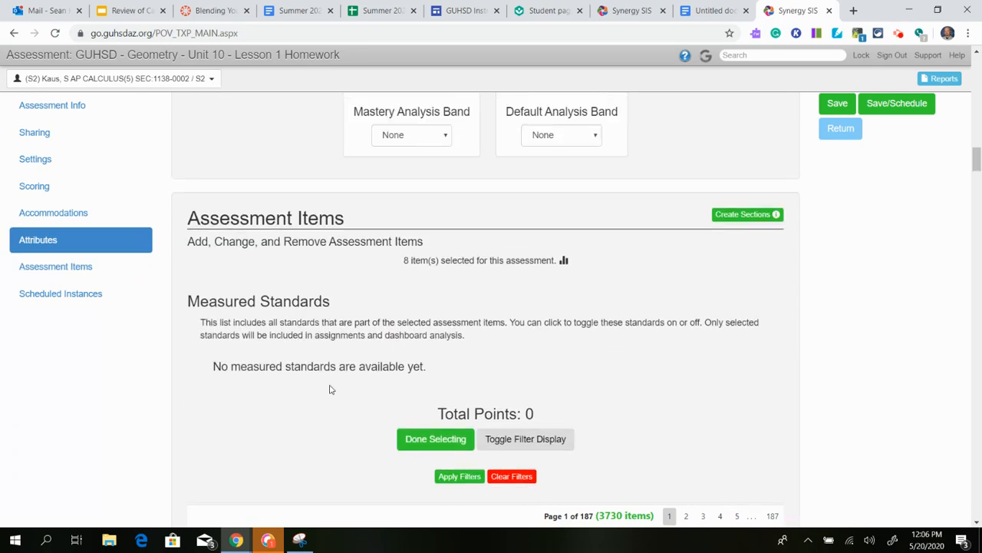
scroll(330, 390, down, 3)
Finish item selection, then move item 2428 ahead of 2427 and back, keeping items 2423–2430 in order.
click(427, 253)
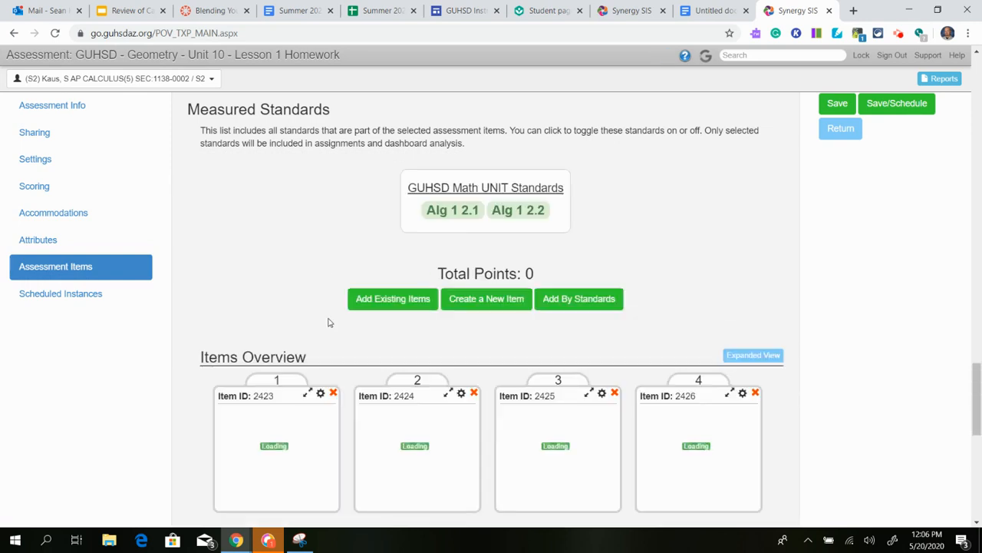
scroll(277, 313, down, 3)
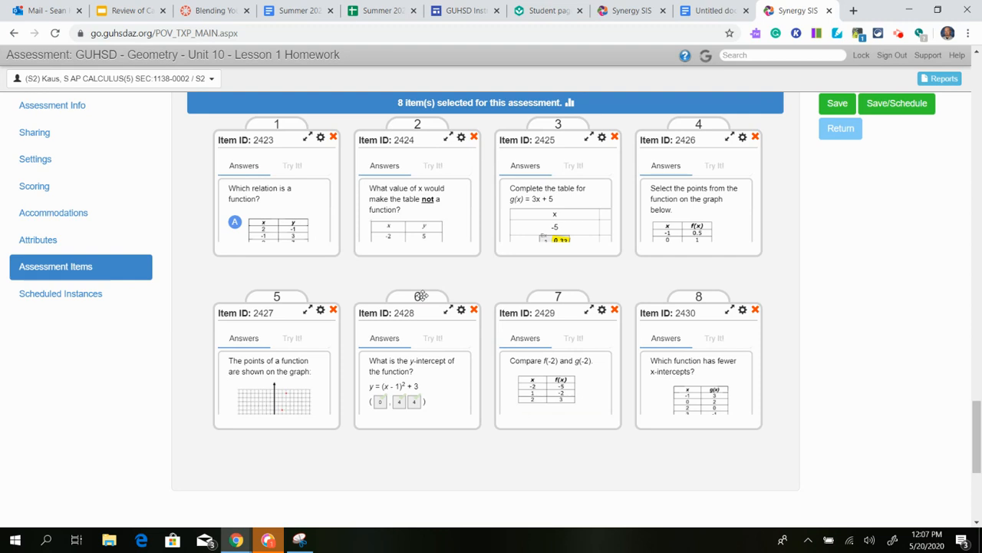
drag(421, 297, 334, 326)
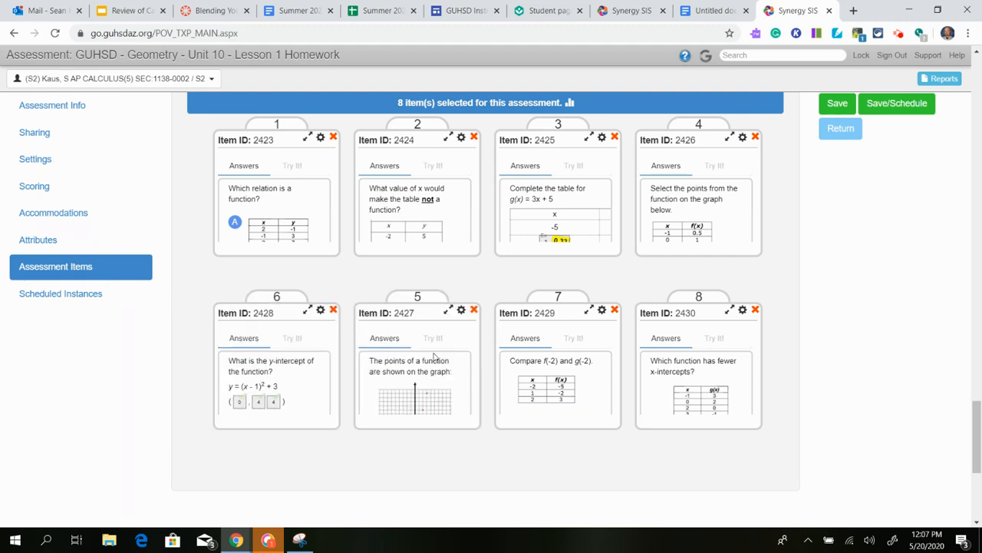
drag(275, 298, 415, 299)
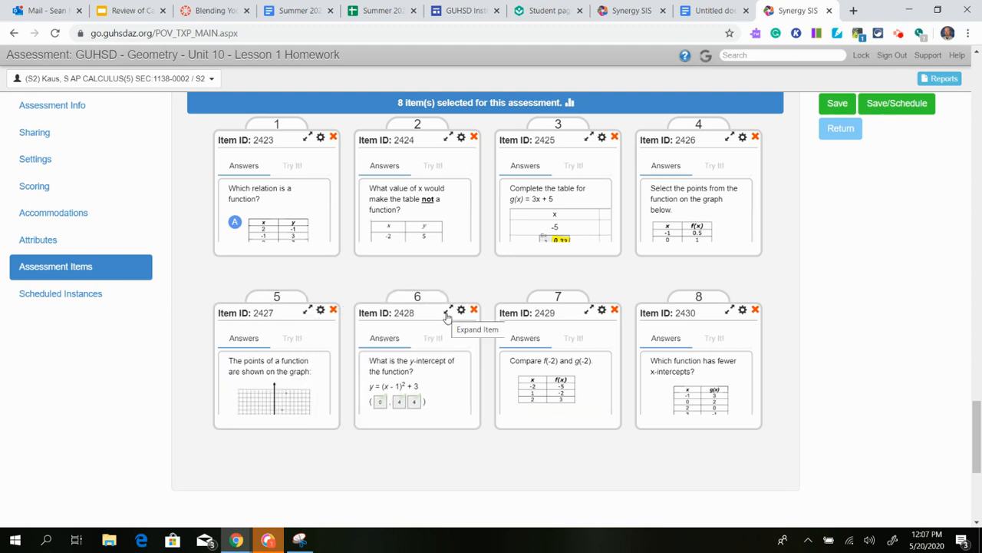
click(310, 312)
scroll(491, 231, down, 4)
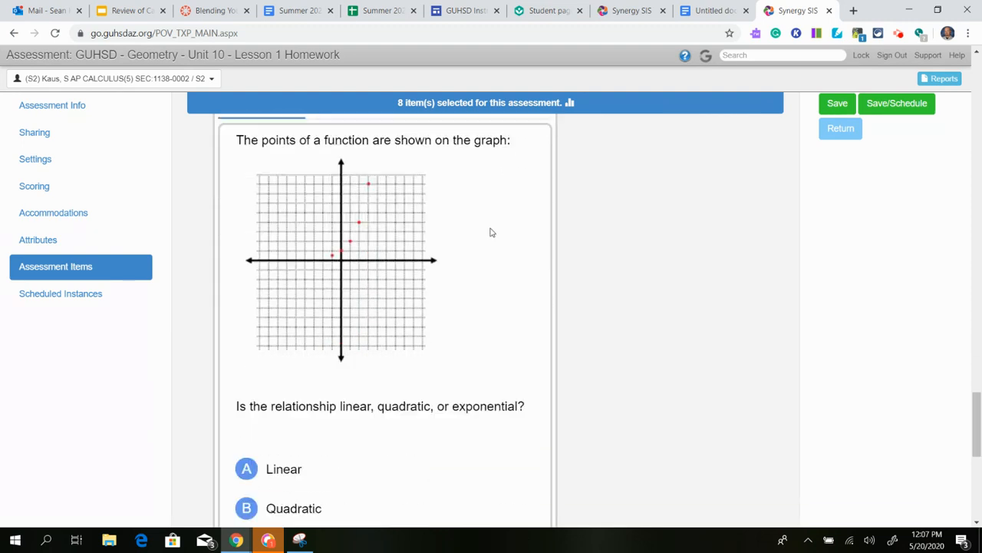
scroll(503, 280, up, 5)
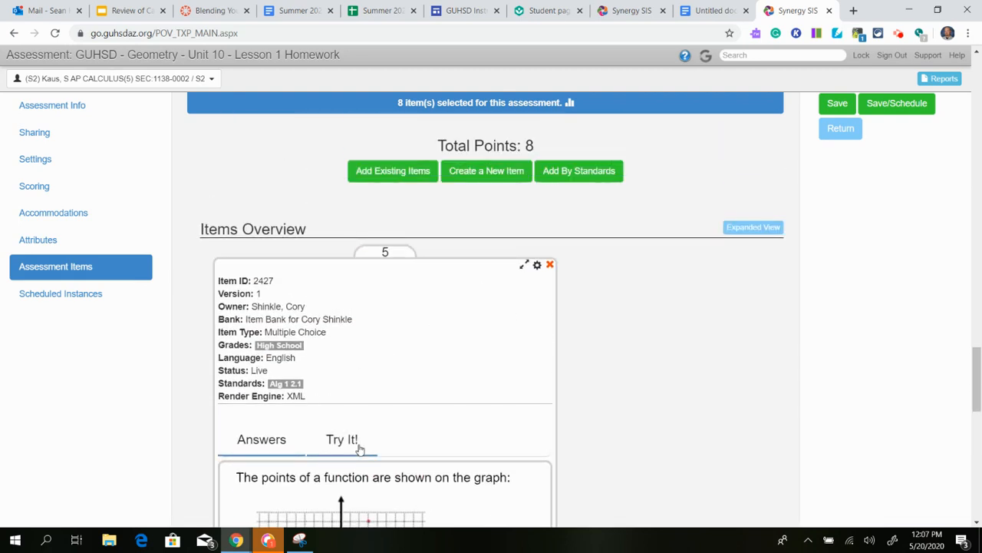
click(524, 265)
scroll(412, 339, down, 2)
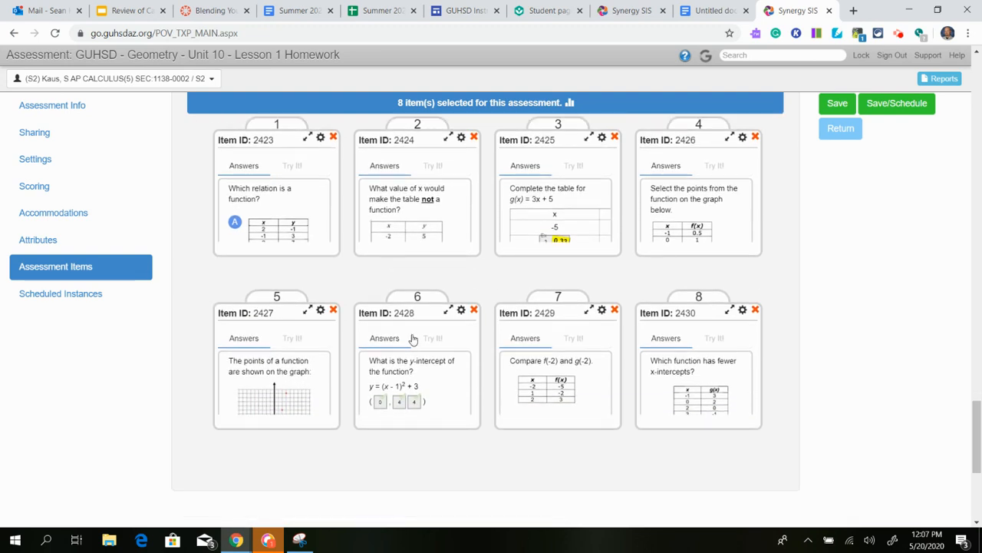
Check item 6's pilot settings and points value, then close them unchanged.
click(459, 311)
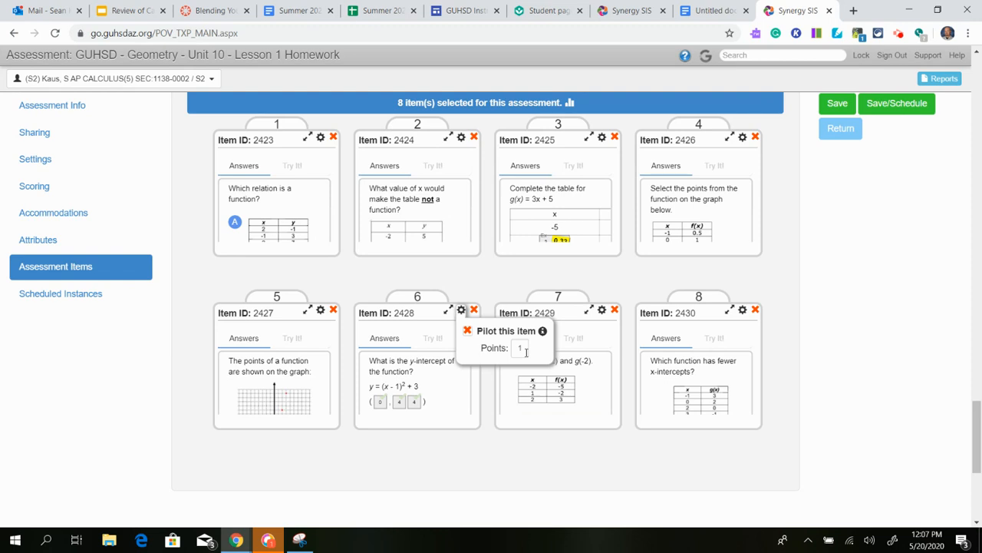
click(527, 351)
click(465, 285)
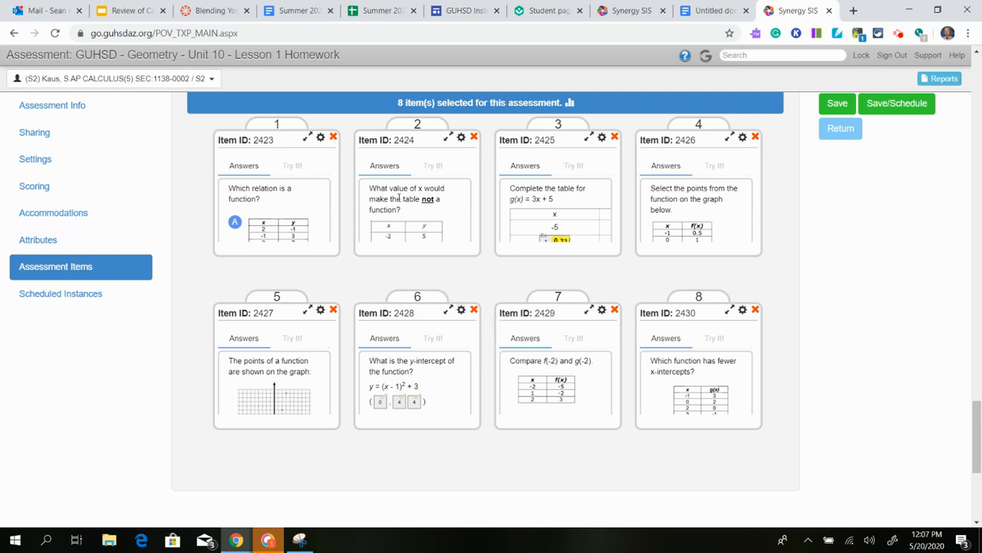
Delete item 2429 so item 2430 becomes item 7, and switch the items to the detailed list.
scroll(443, 315, up, 3)
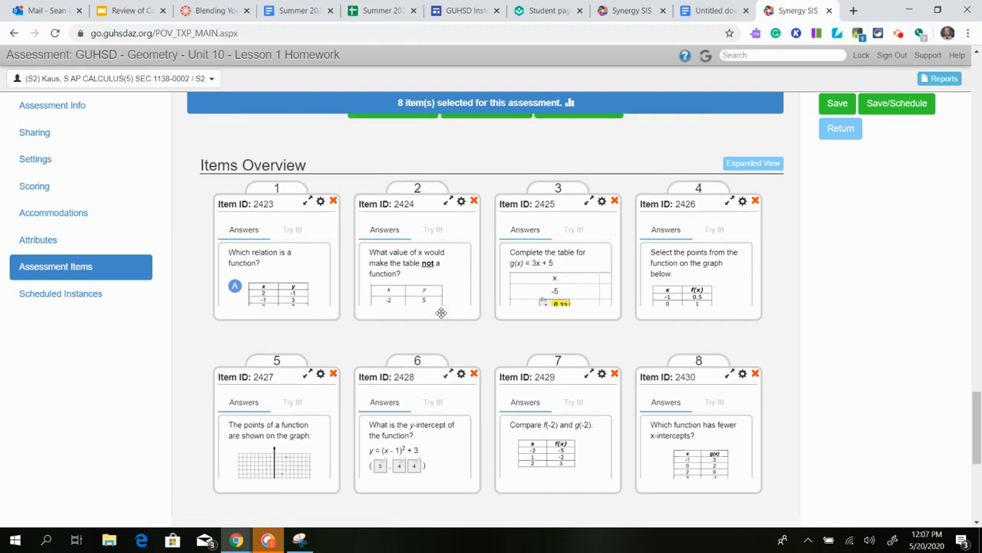
scroll(418, 393, down, 1)
scroll(391, 312, up, 1)
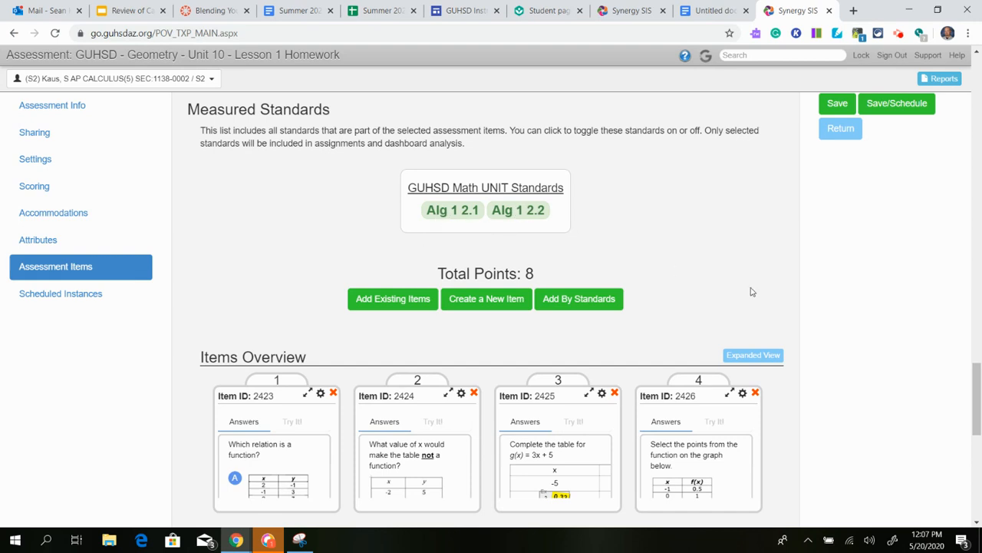
scroll(752, 292, down, 4)
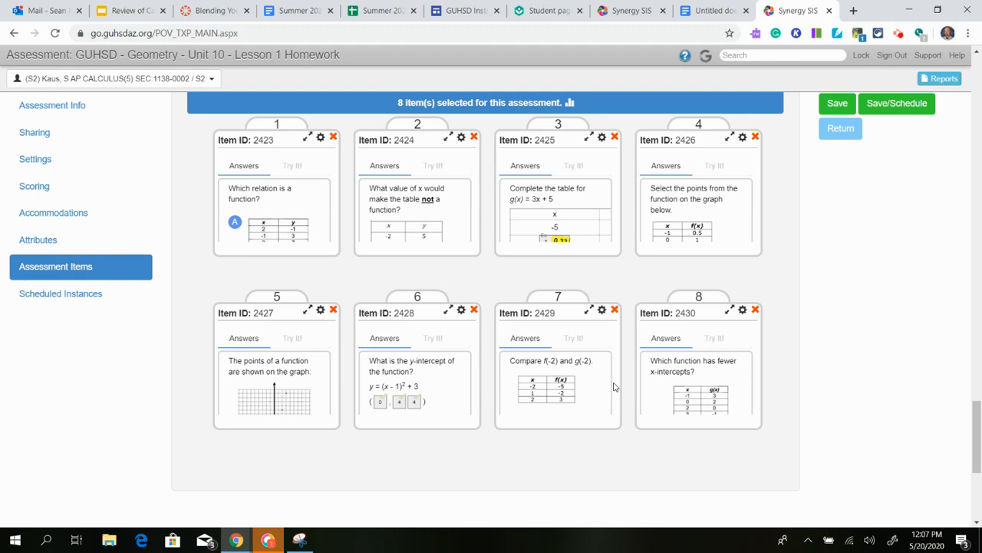
click(615, 310)
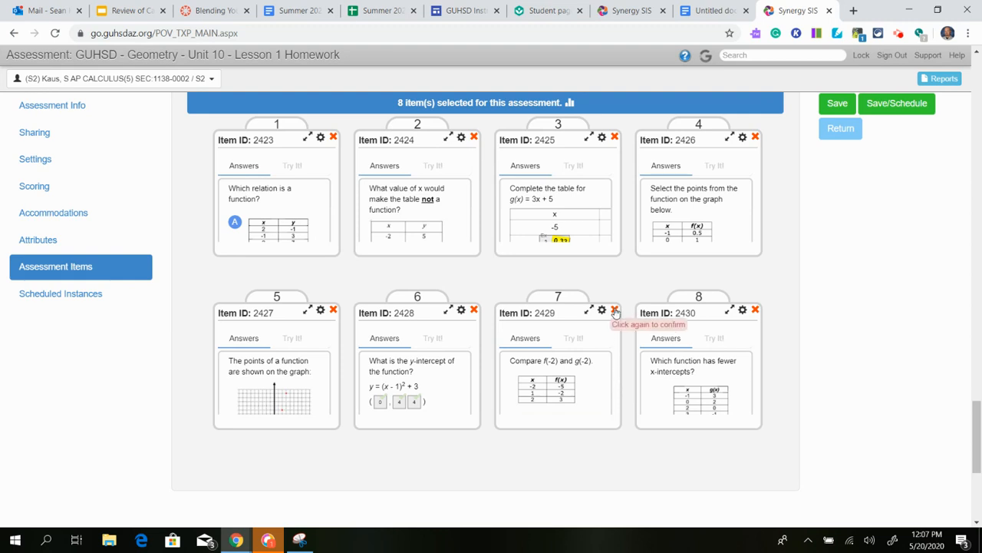
click(614, 310)
scroll(675, 361, up, 2)
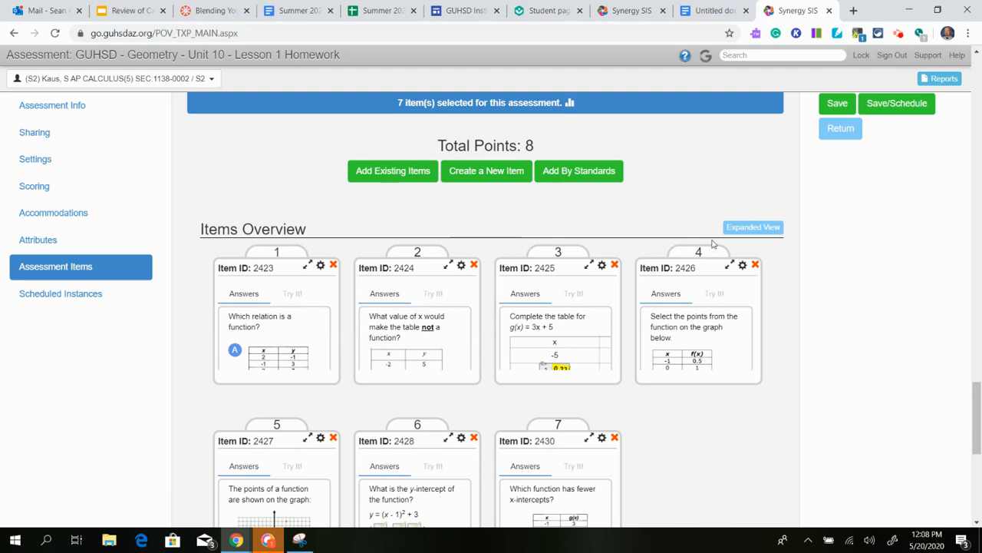
click(740, 231)
Scroll through the seven detailed items, each worth 1.00 point, down to item 2427's graph question.
scroll(511, 332, down, 5)
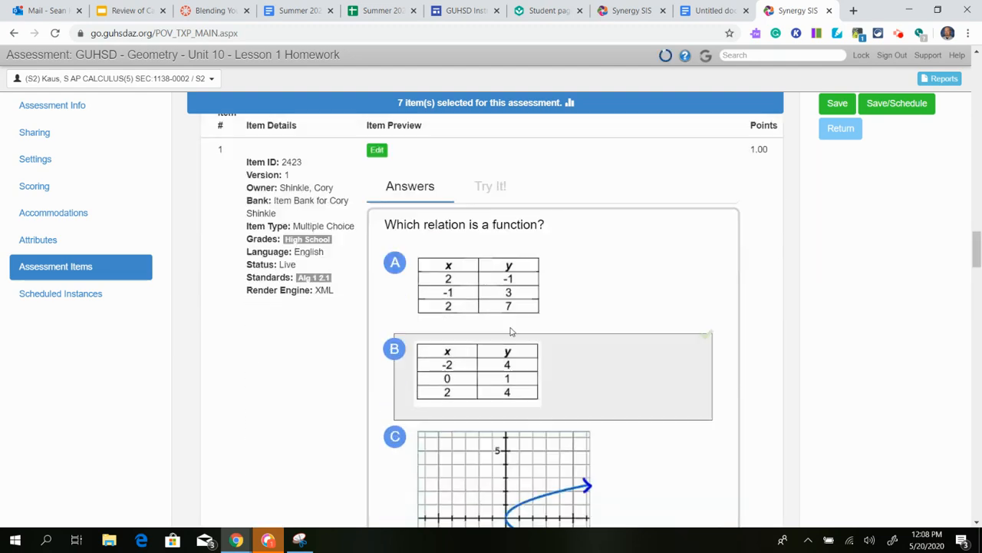
scroll(511, 331, down, 15)
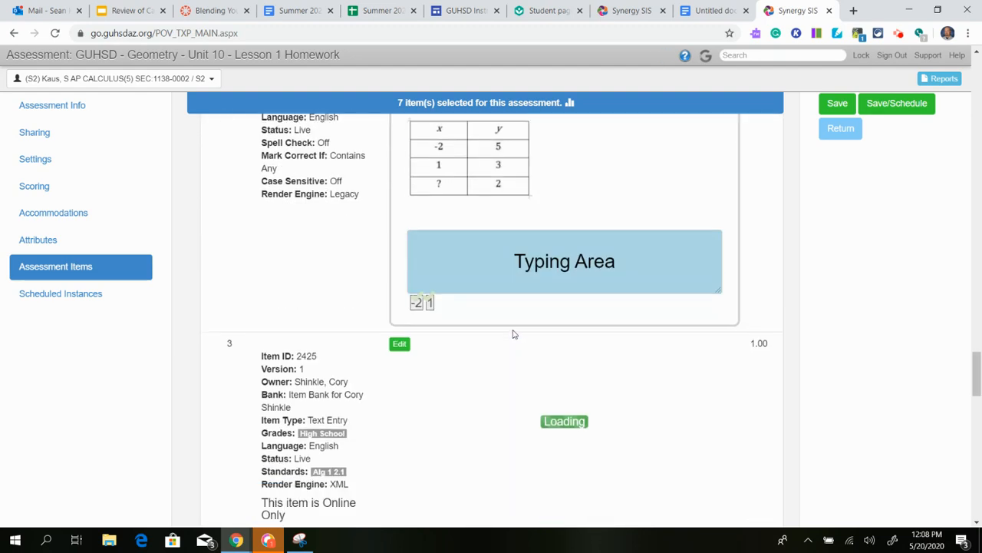
scroll(514, 334, down, 10)
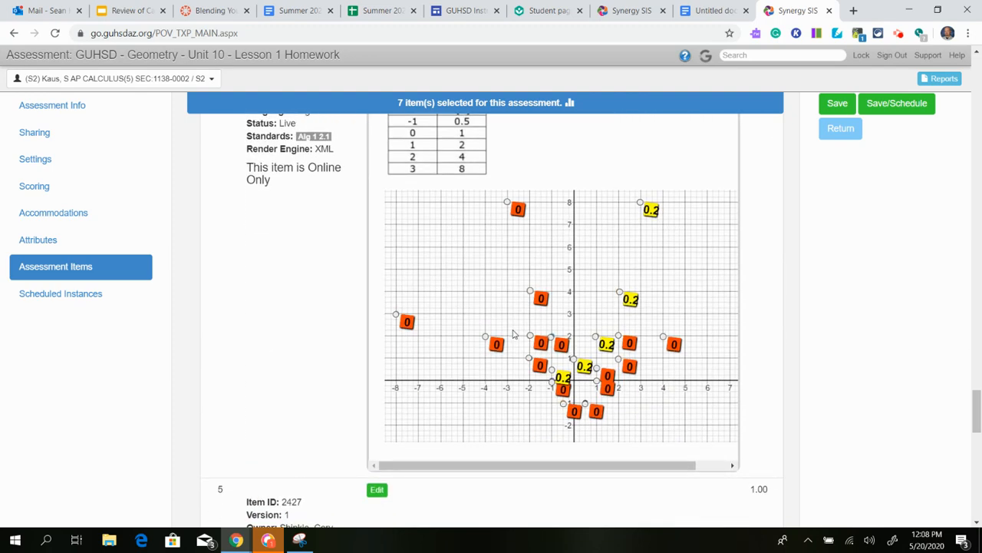
scroll(515, 335, down, 2)
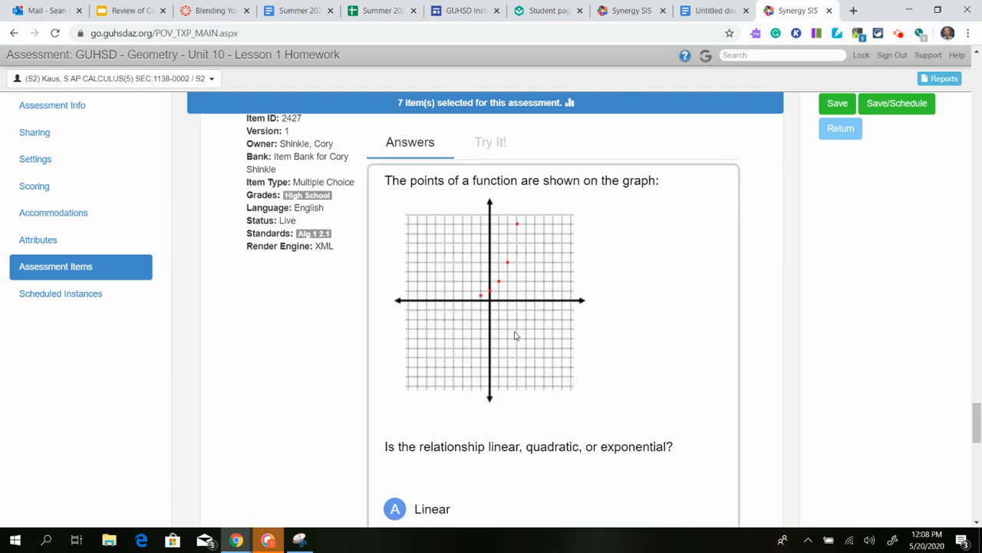
scroll(515, 335, up, 2)
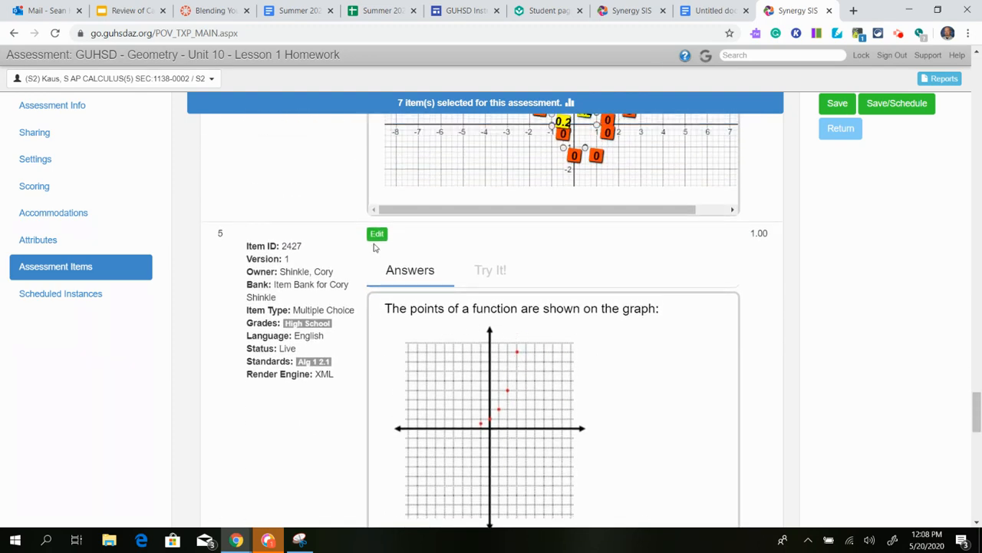
click(377, 237)
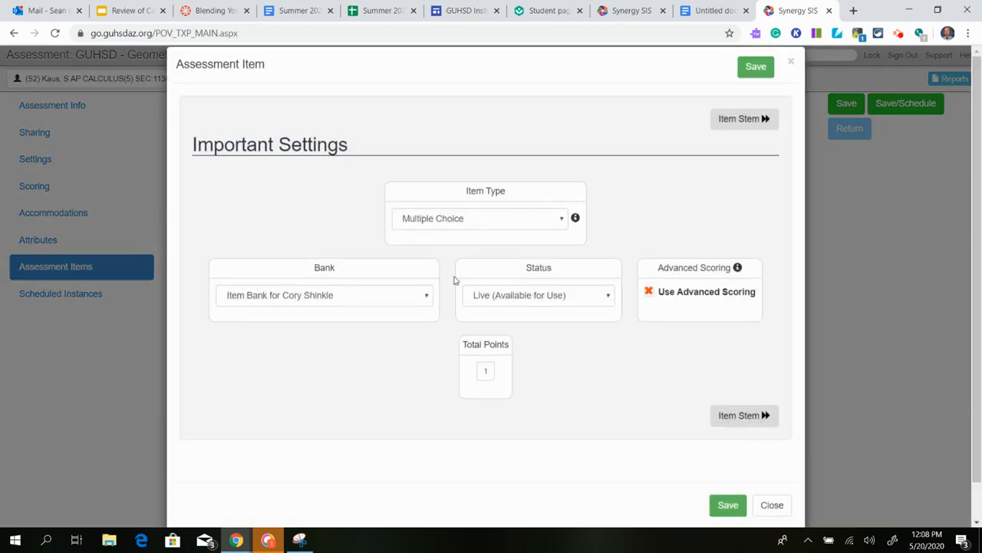
click(736, 434)
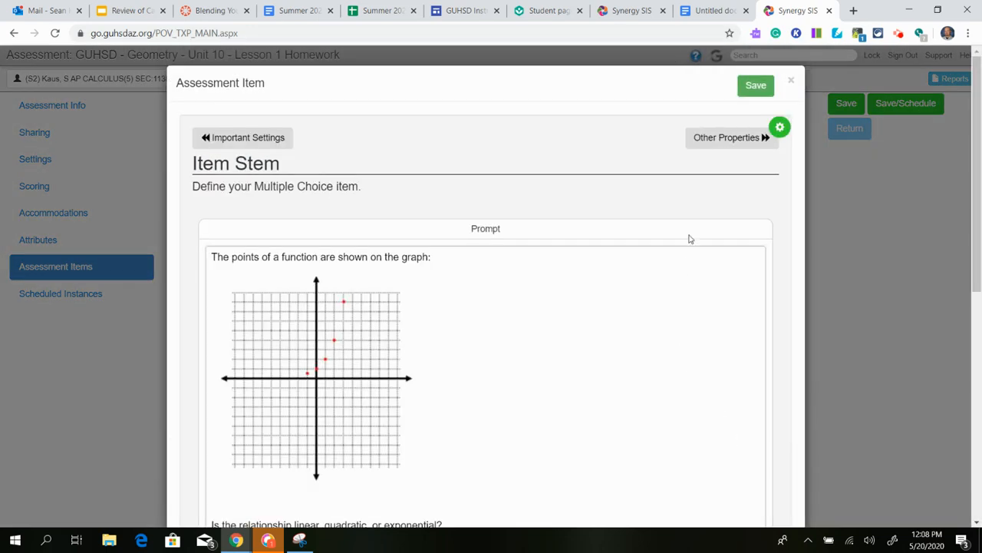
scroll(627, 314, down, 4)
scroll(613, 331, up, 4)
scroll(606, 288, down, 6)
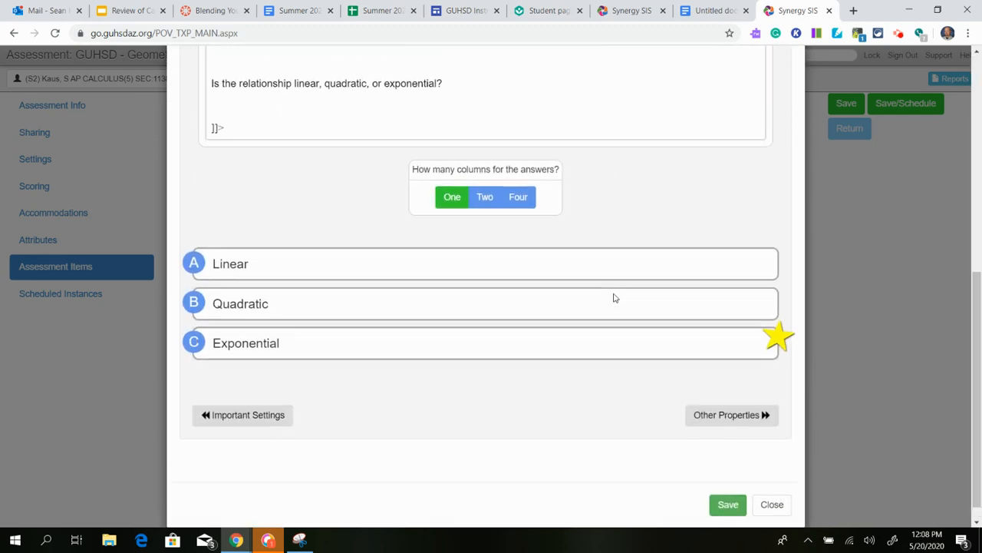
scroll(614, 295, up, 6)
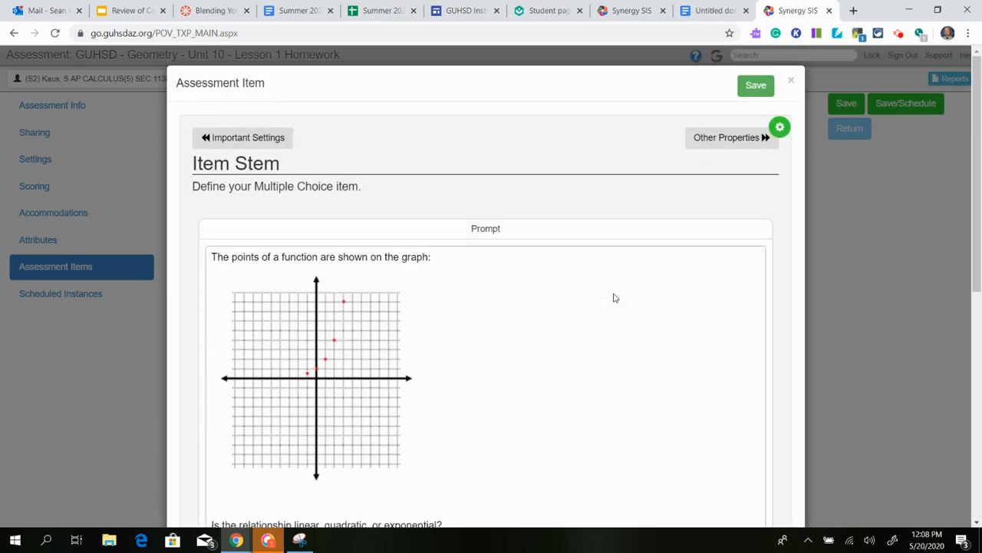
click(790, 82)
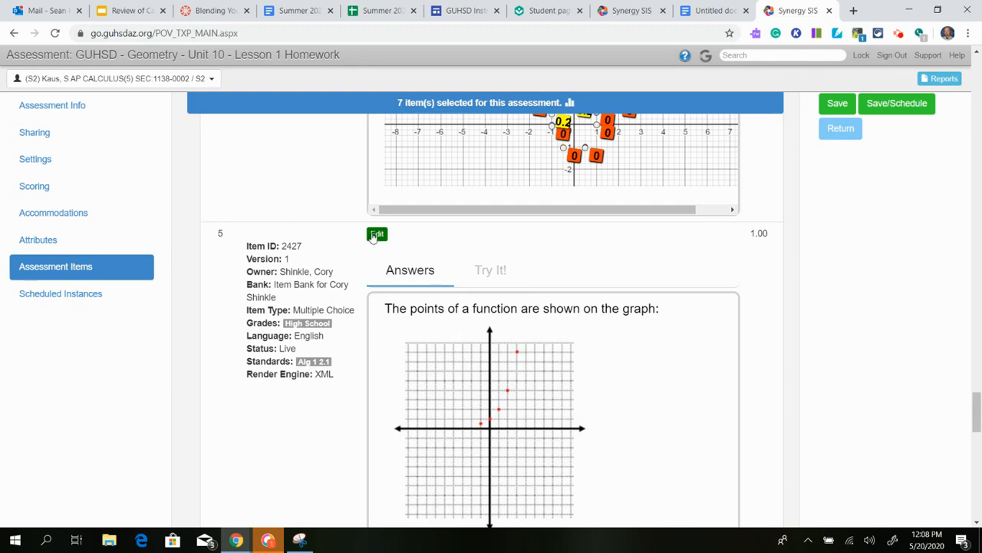
click(374, 236)
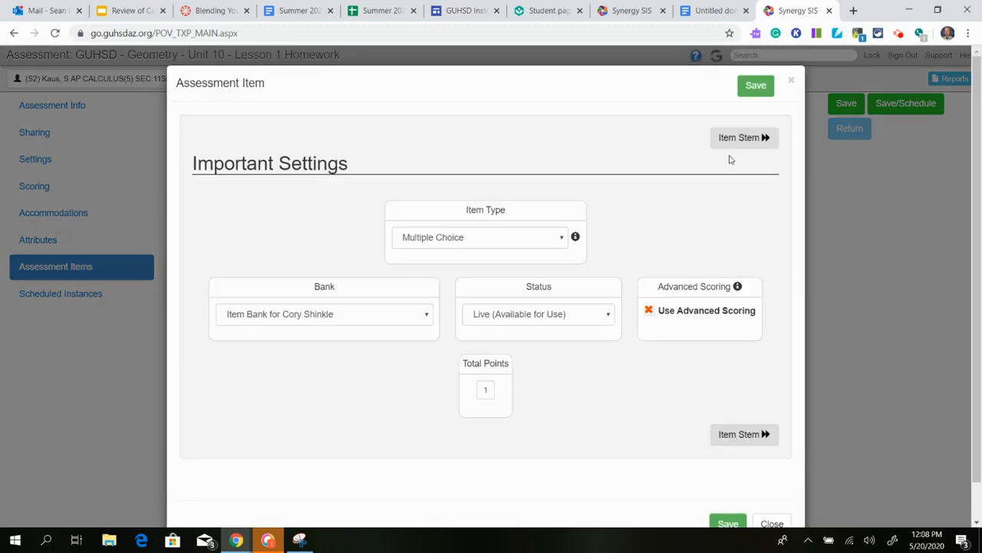
click(733, 138)
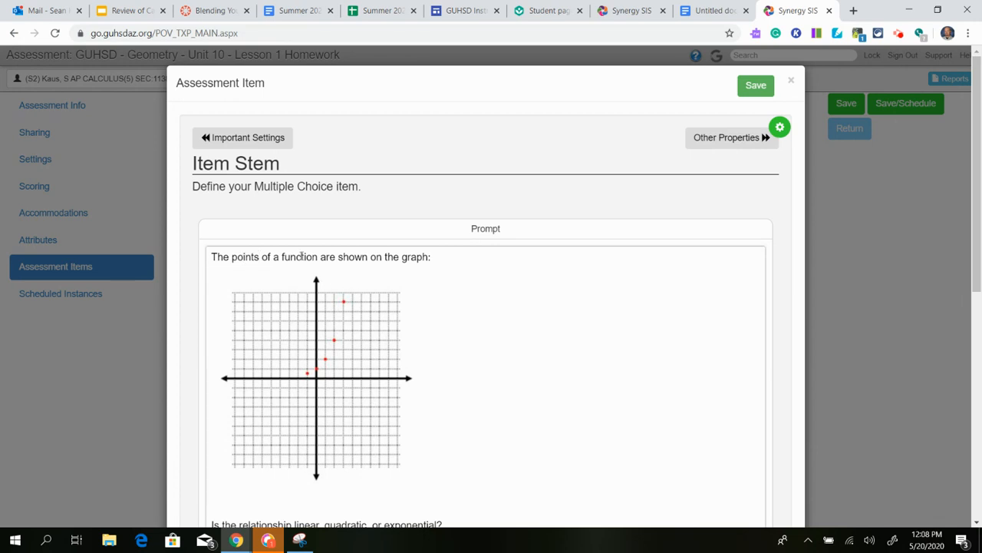
drag(262, 257, 267, 257)
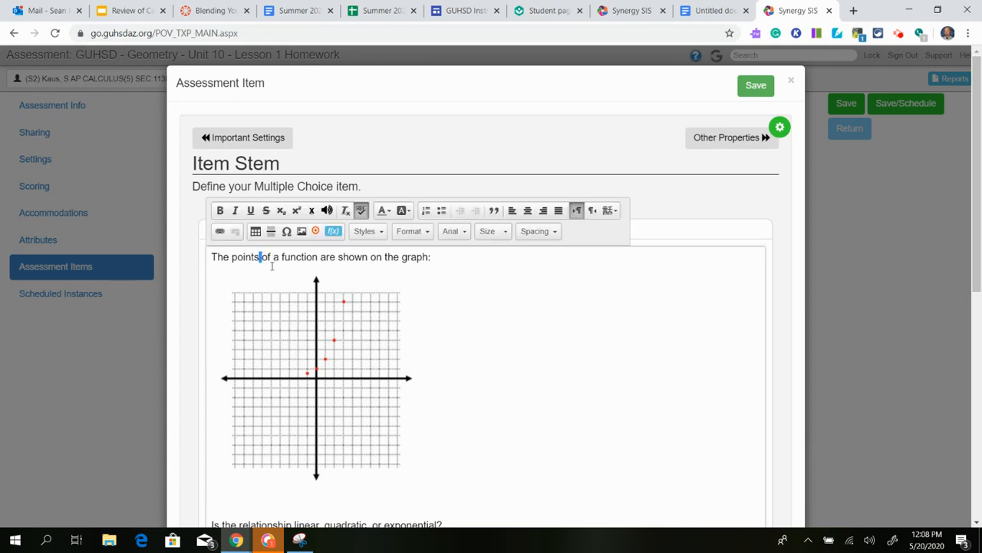
click(792, 81)
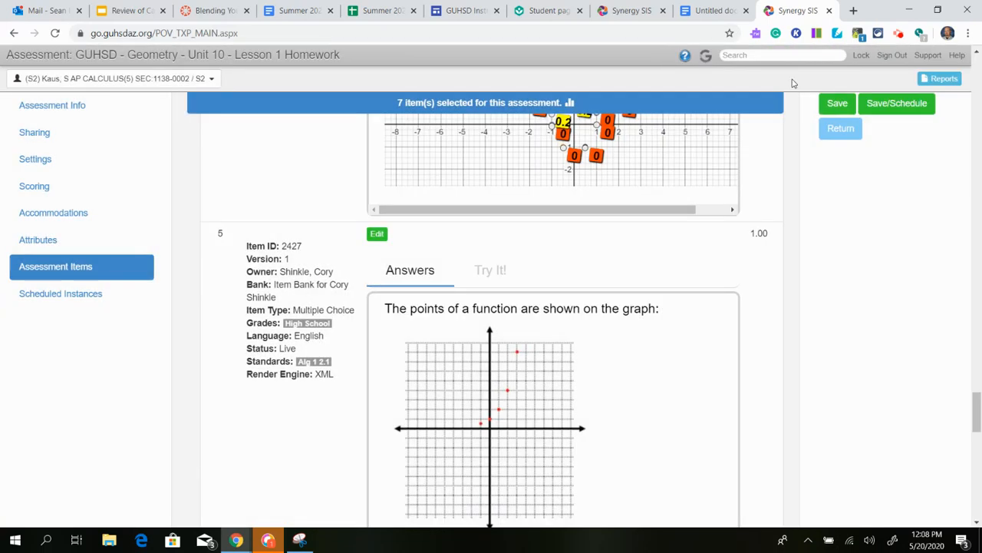
scroll(666, 273, down, 10)
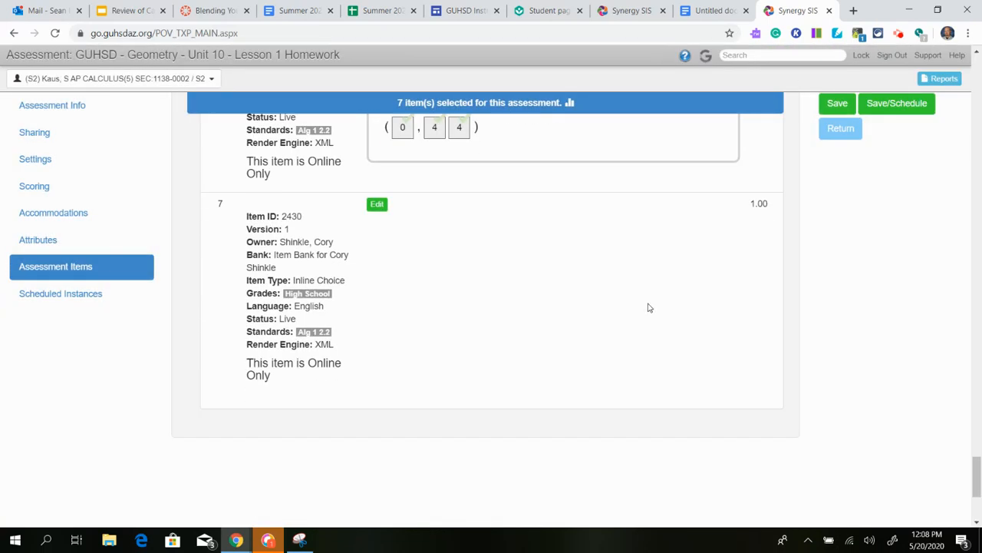
scroll(635, 317, up, 20)
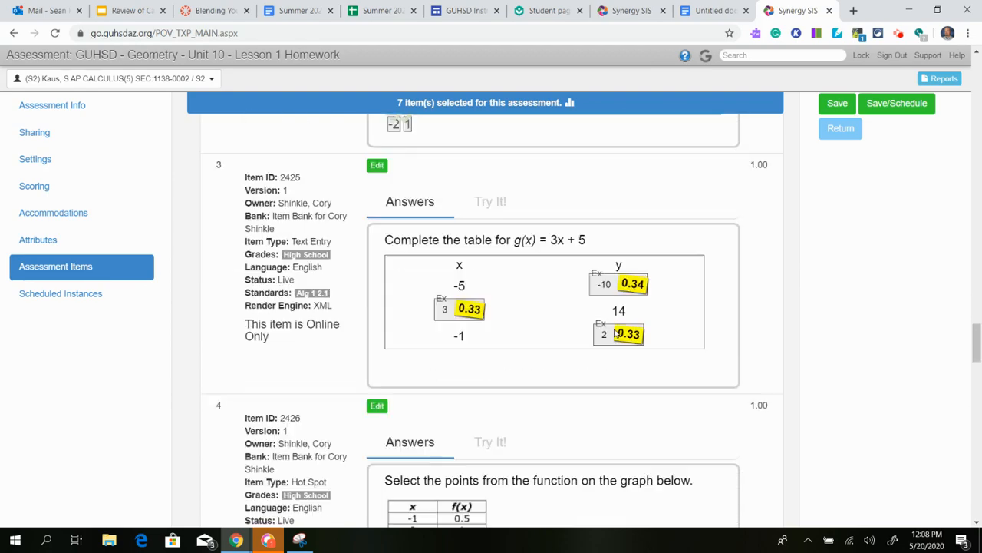
scroll(611, 337, up, 20)
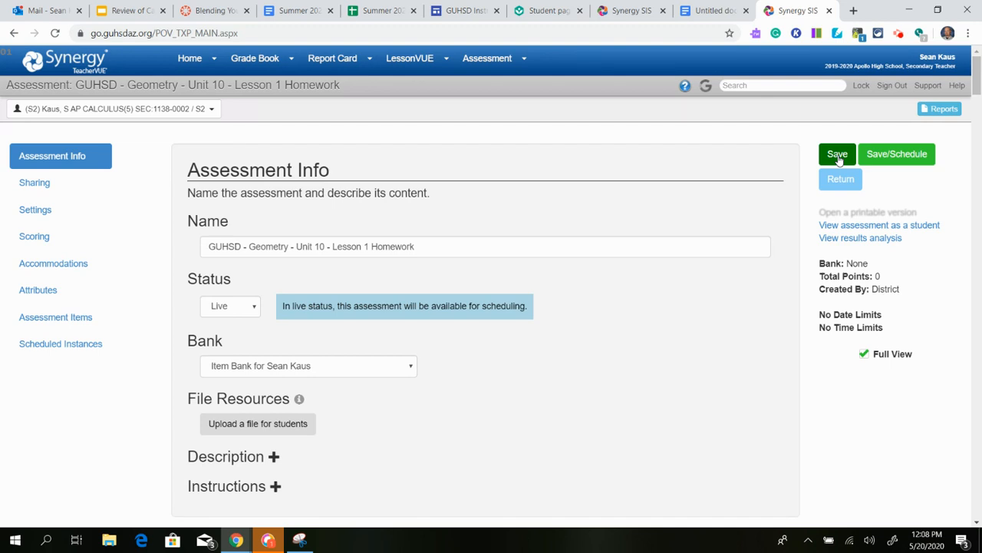
Save the seven-item Lesson 1 Homework assessment with Save/Schedule, opening its Active schedule instance.
mouse_move(490, 62)
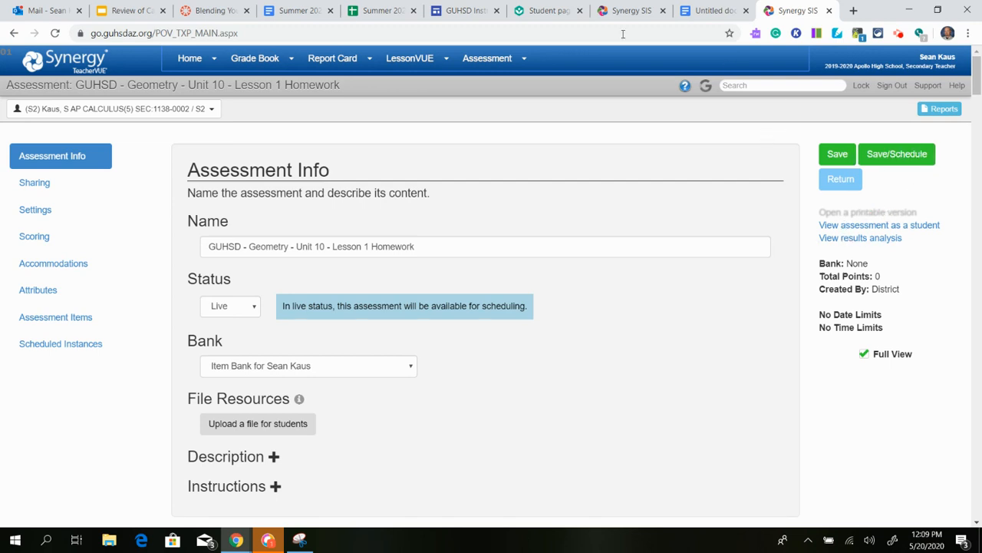
click(837, 159)
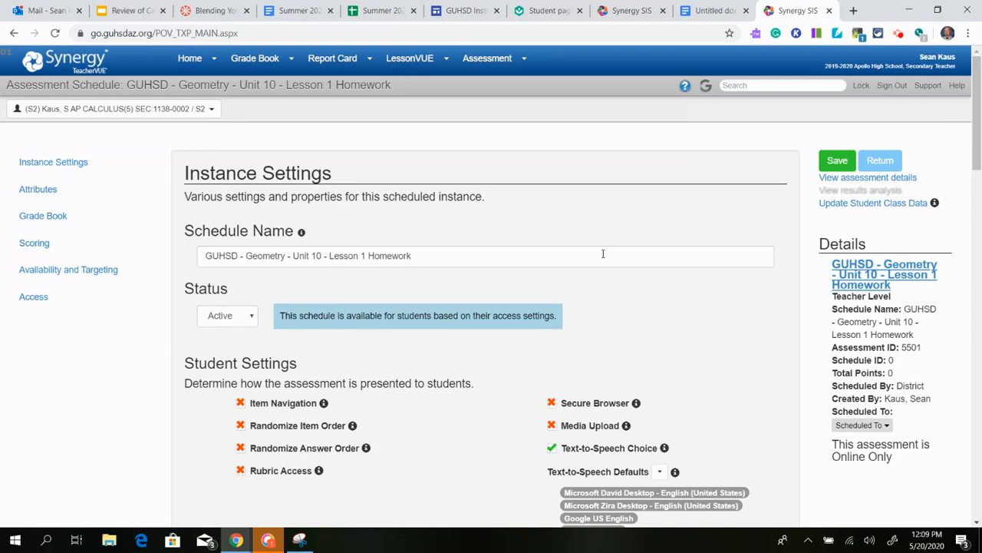
Review the schedule's instance and targeting settings, then move to the Assessments Dashboard tab.
scroll(603, 253, down, 15)
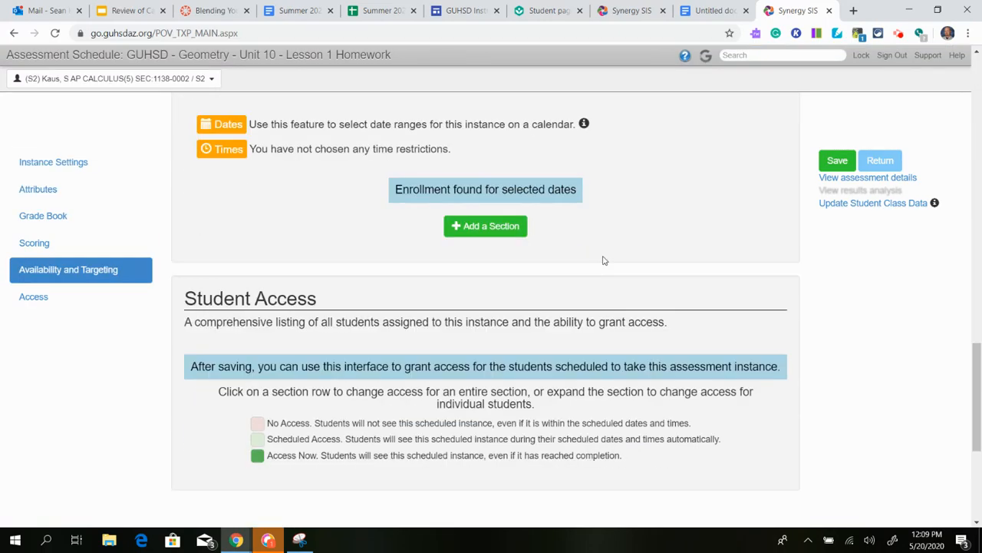
scroll(513, 270, up, 3)
scroll(771, 313, up, 12)
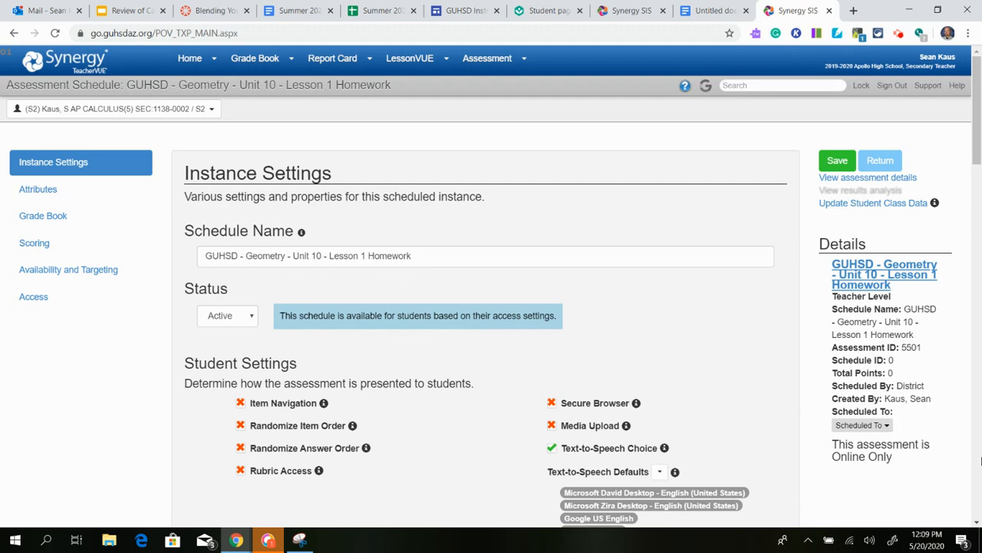
click(622, 16)
scroll(527, 355, up, 10)
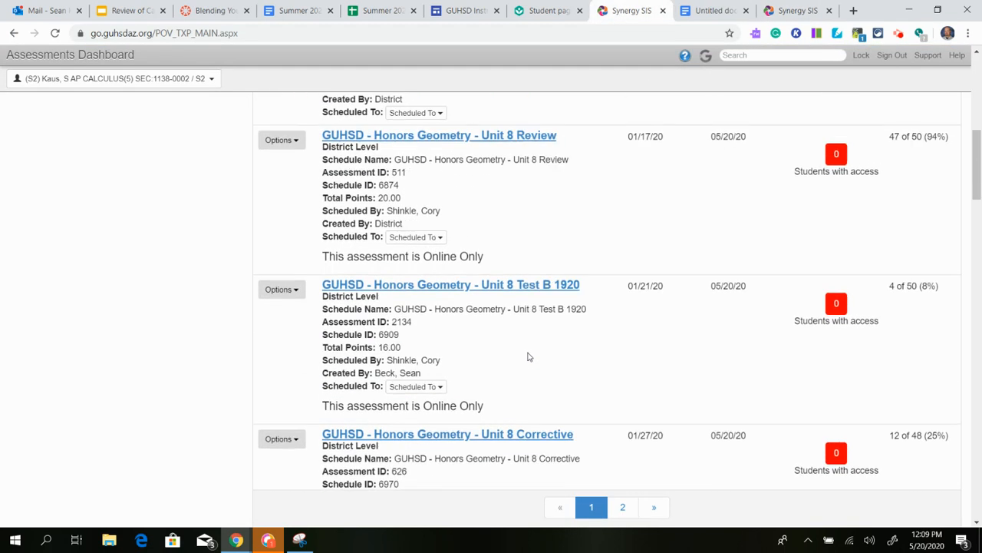
Open Assessment Details for Honors Geometry Unit 8 Test A 1920 from its Options menu.
scroll(528, 355, up, 5)
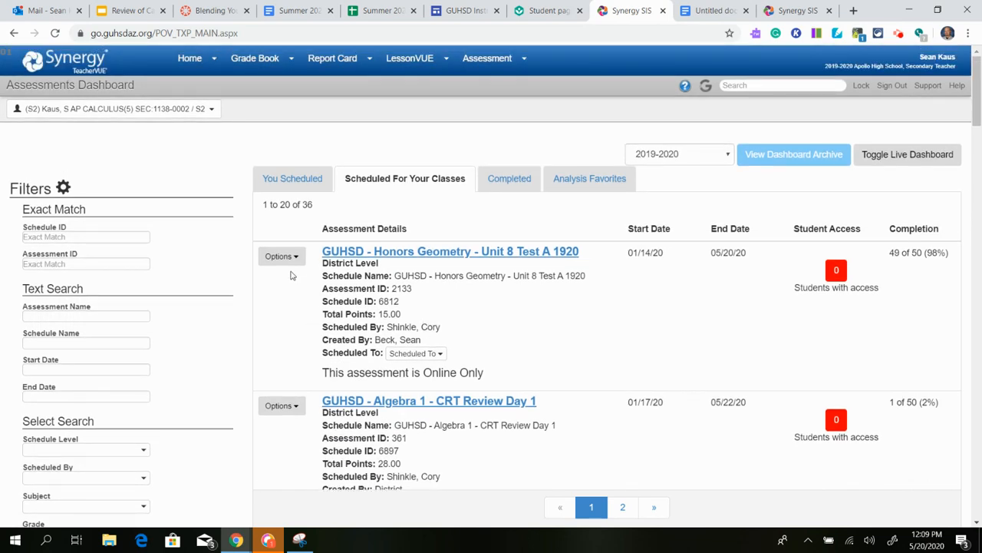
click(293, 259)
click(294, 325)
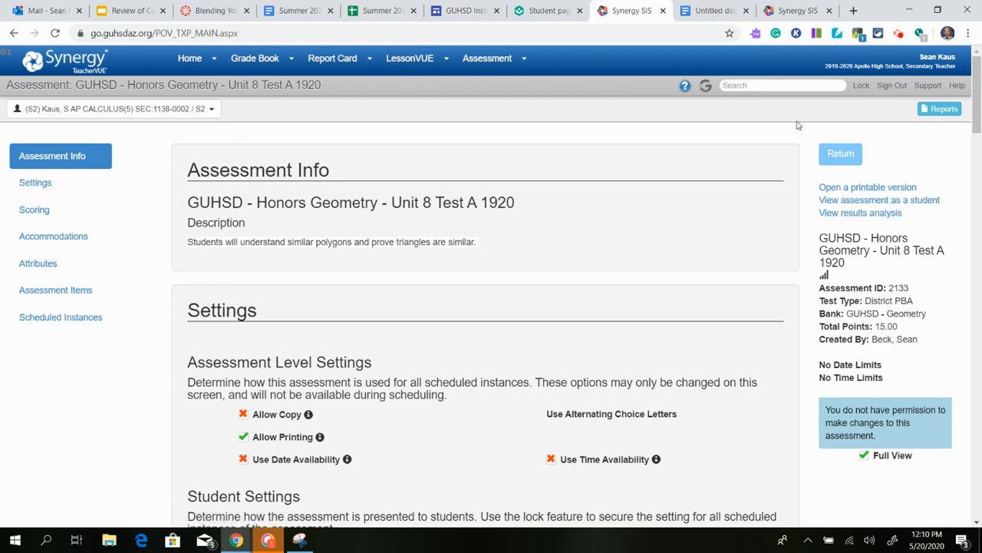
Return to the dashboard's completed assessments and briefly view the Unit 8.3 results.
click(844, 162)
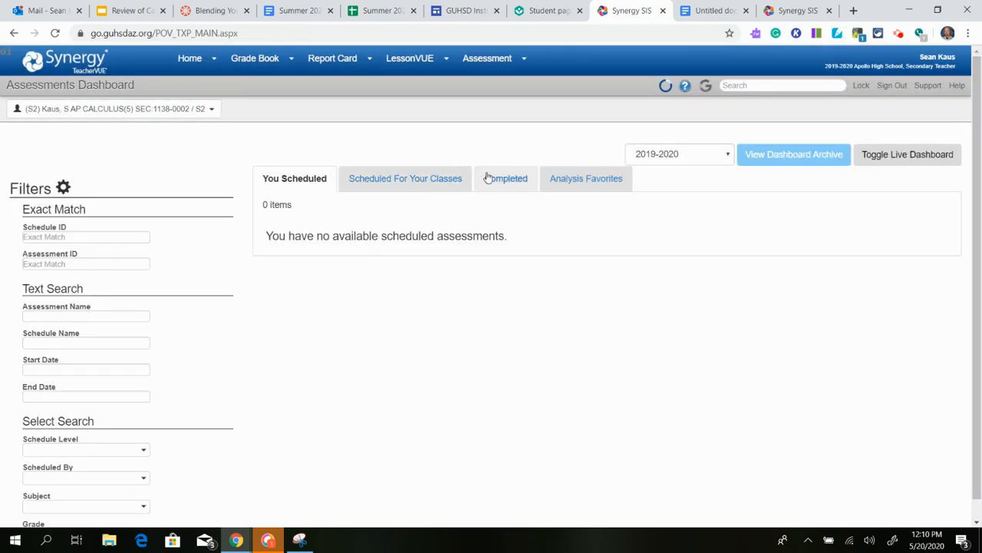
click(487, 178)
scroll(476, 296, down, 3)
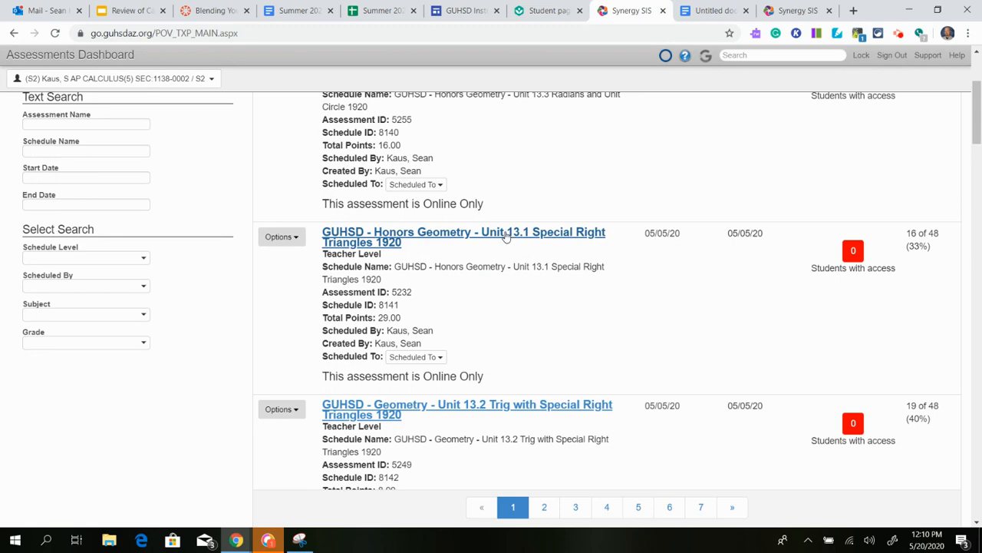
scroll(502, 241, down, 10)
click(517, 414)
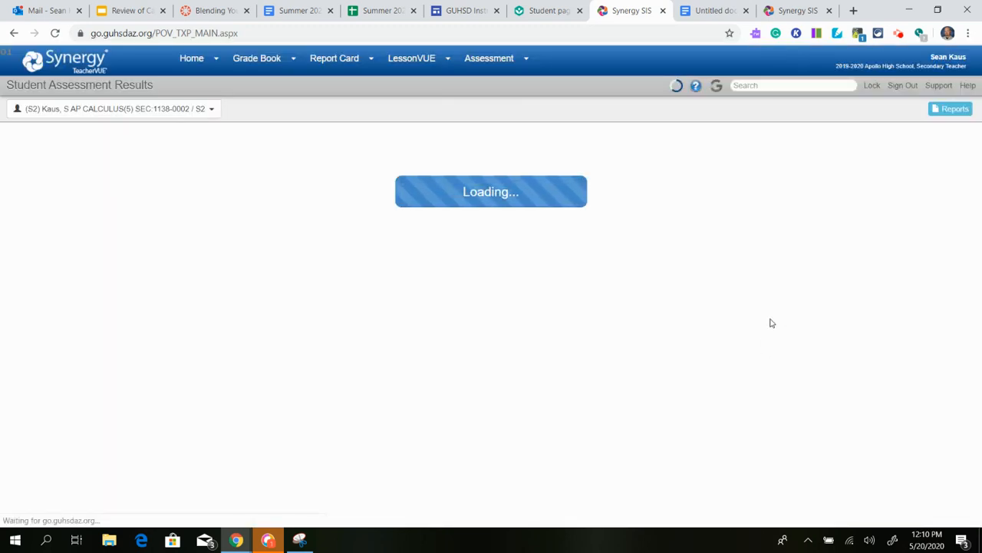
mouse_move(485, 60)
click(483, 80)
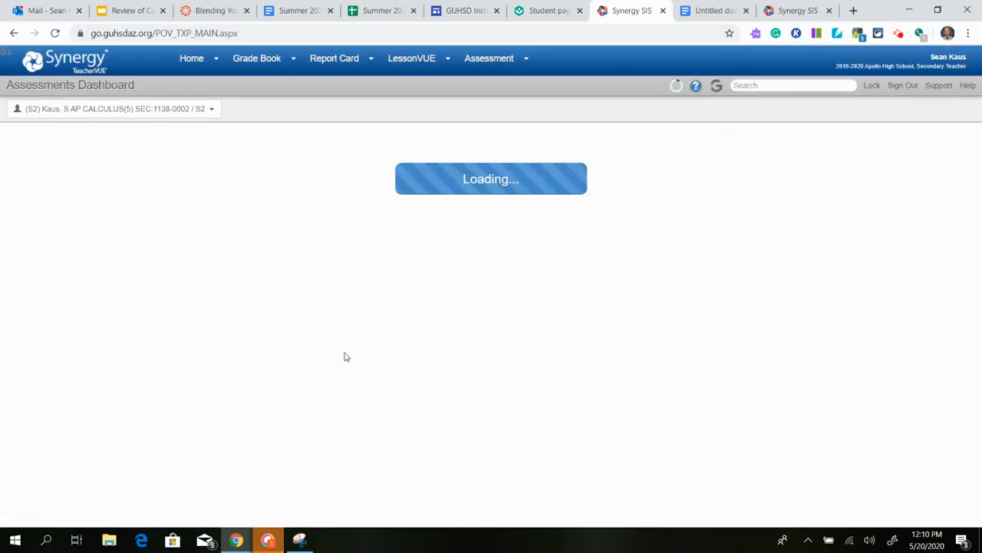
Open Assessment Details for completed Unit 8.1 Ratios and Proportions 1920, worth 17.00 points.
click(495, 181)
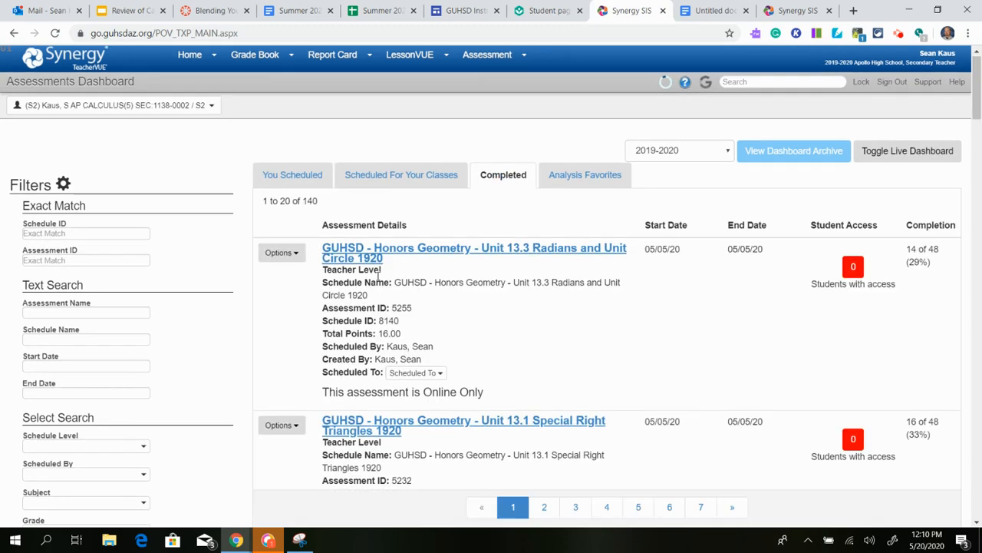
scroll(379, 284, down, 3)
scroll(376, 298, up, 3)
scroll(376, 298, down, 6)
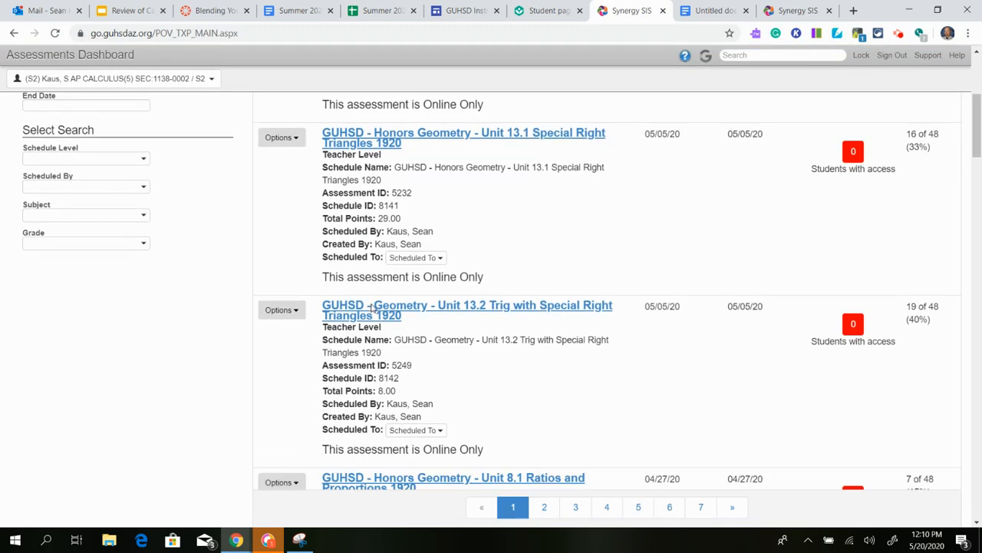
click(282, 327)
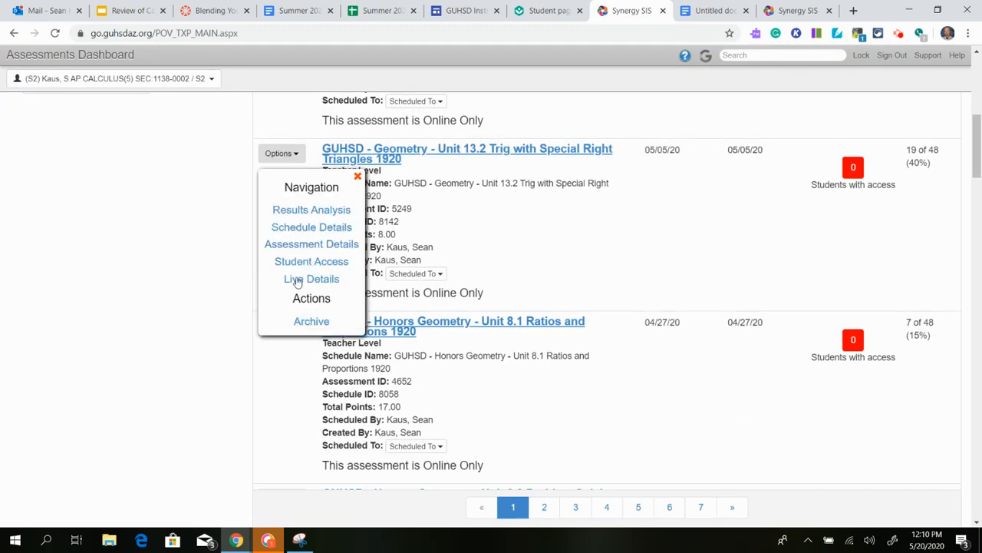
click(310, 244)
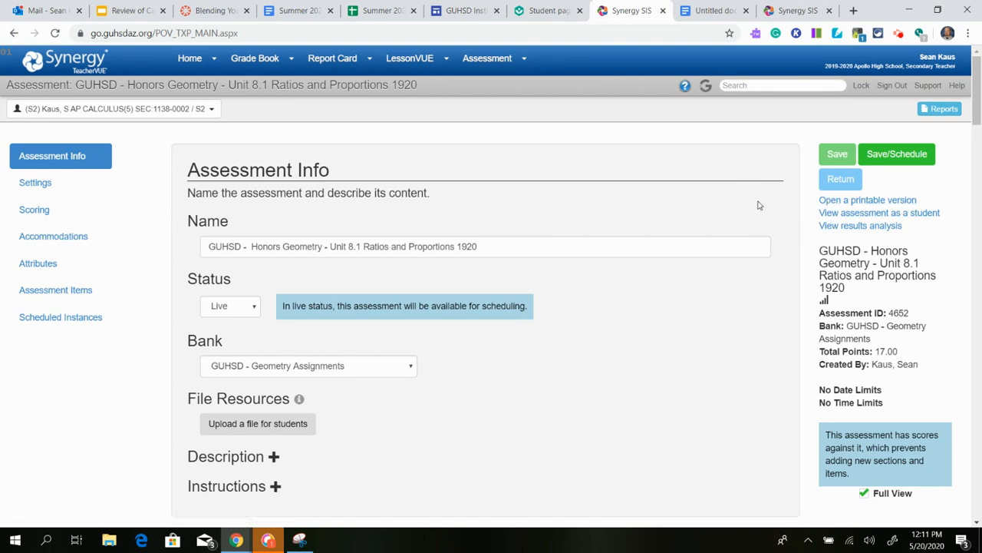
Switch to the Unit 10 homework tab and return through it to the 421-item Assessments list.
mouse_move(476, 61)
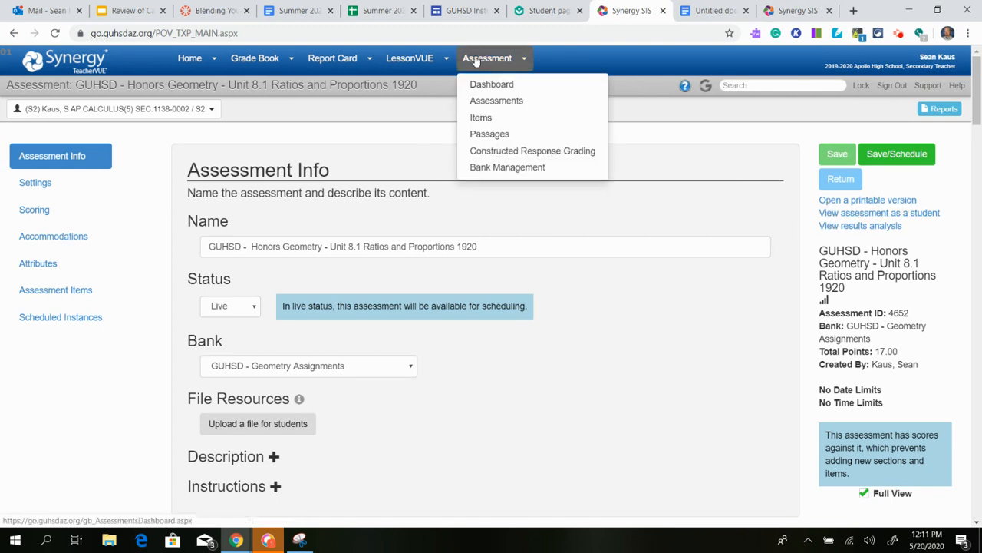
click(798, 11)
click(881, 163)
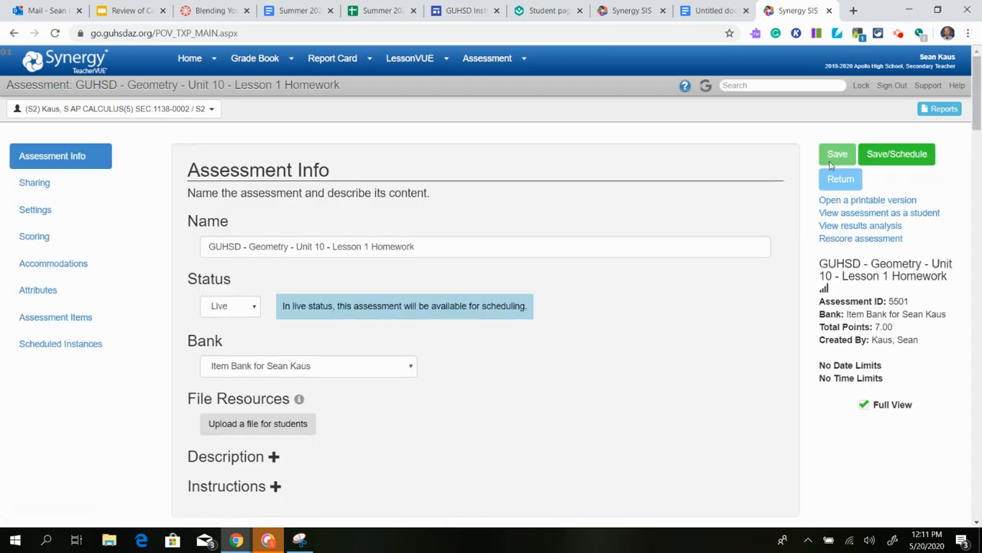
scroll(916, 212, down, 2)
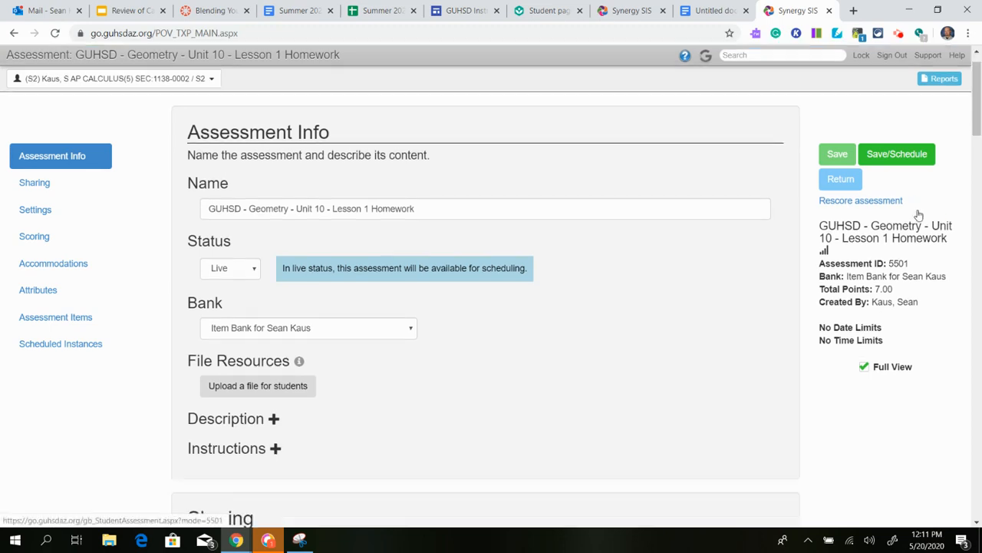
scroll(906, 221, up, 1)
scroll(894, 220, up, 1)
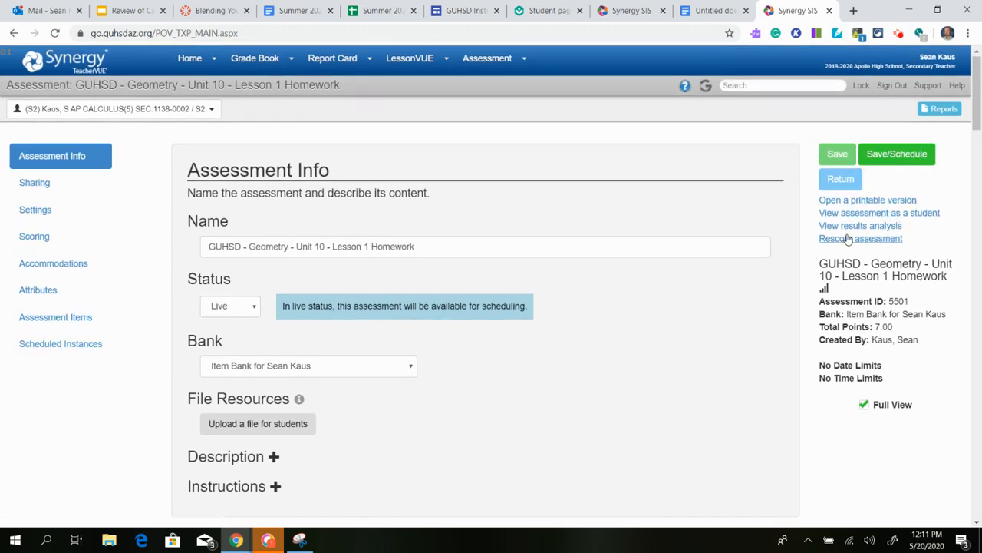
click(847, 184)
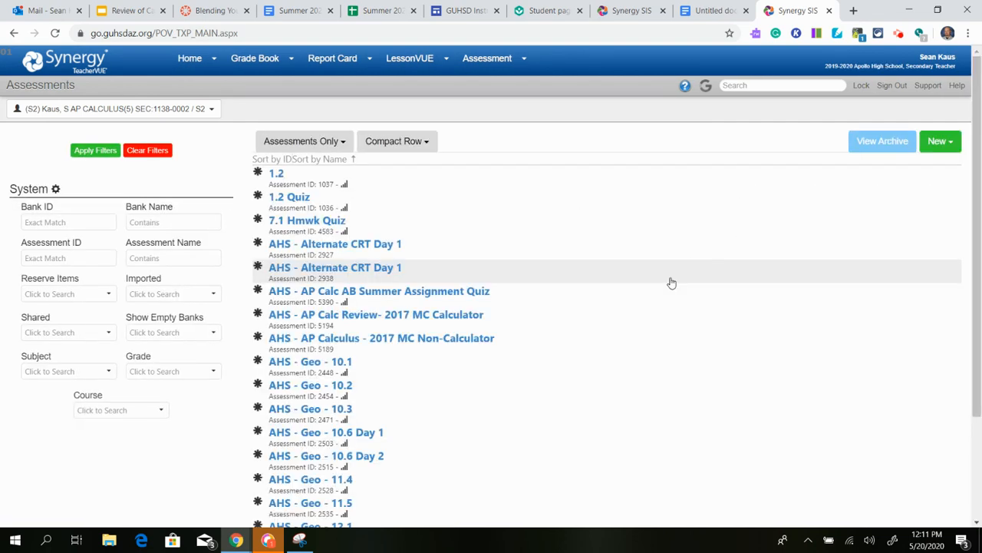
Filter assessment names by '10' and open GUHSD - Geometry - Unit 10 - Lesson 1 Homework (ID 5501).
scroll(670, 281, down, 3)
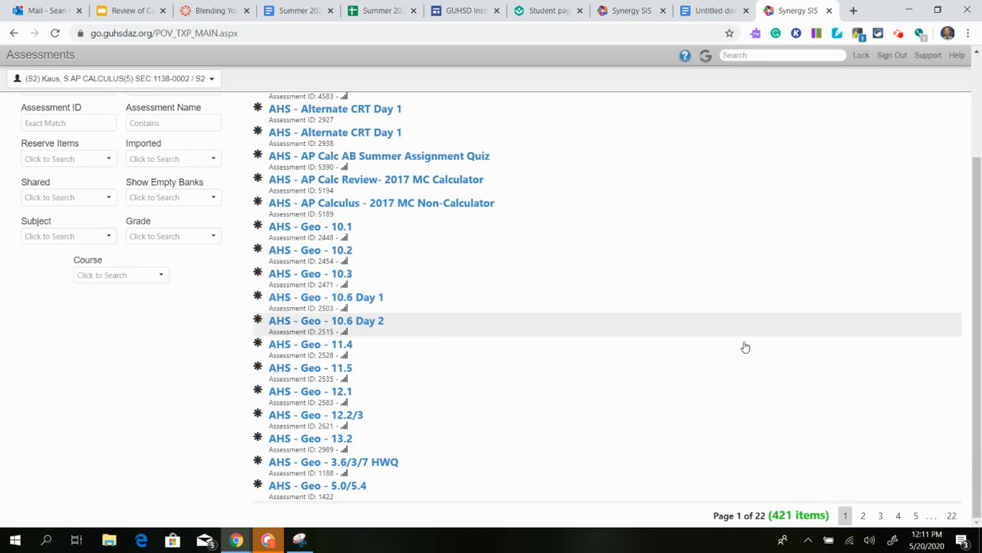
click(916, 517)
click(166, 257)
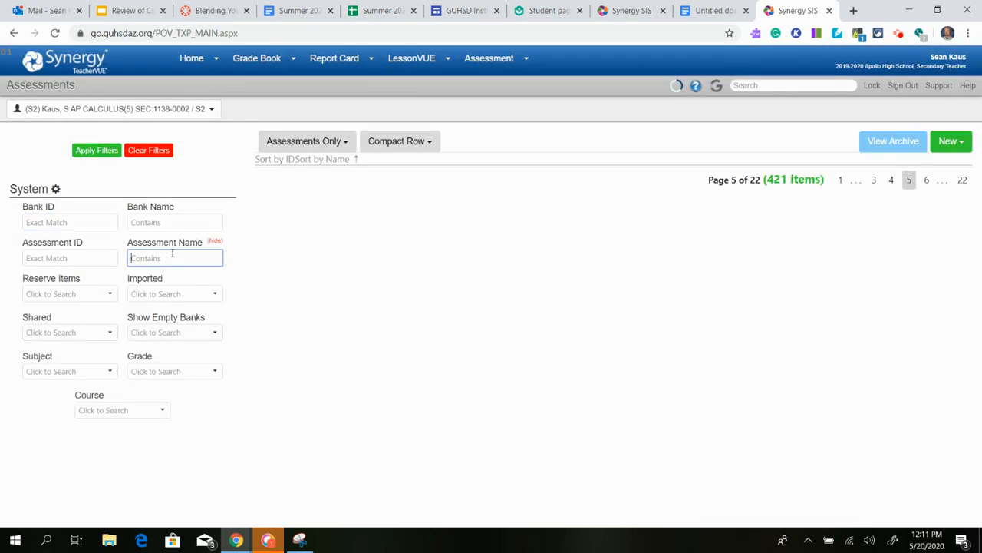
text(1)
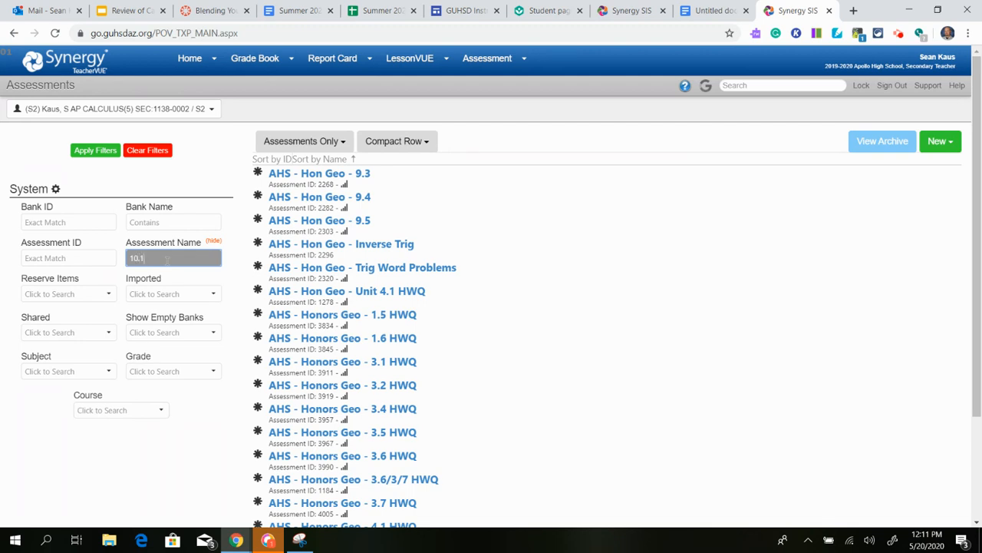
text(0)
click(95, 149)
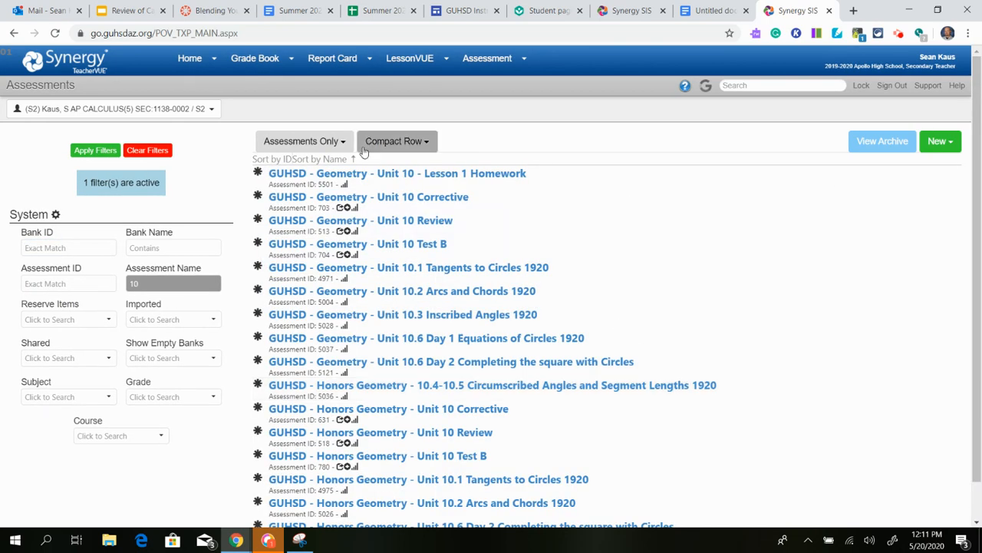
click(411, 175)
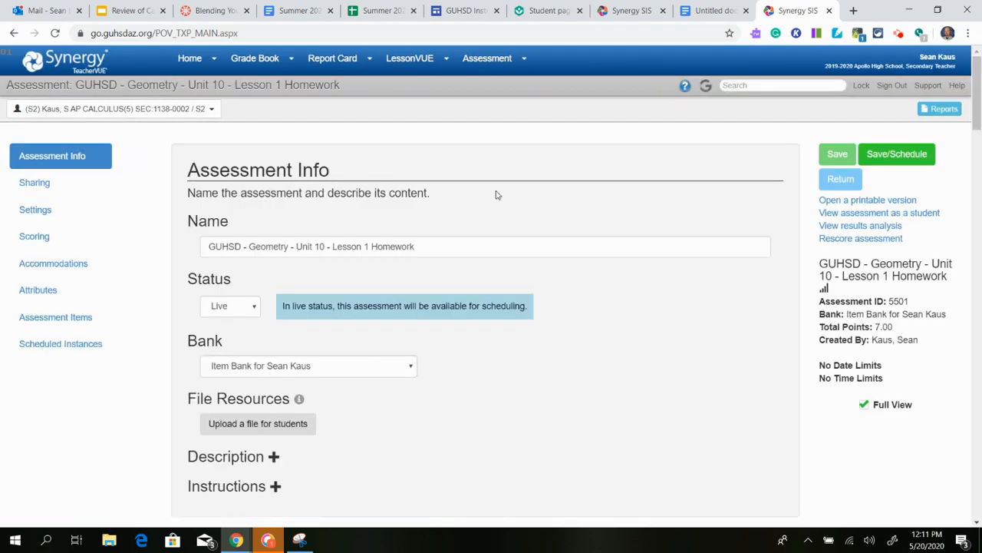
Prefix the assessment name with 'Copy of' before 'GUHSD - Geometry - Unit 10 - Lesson 1 Homework'.
scroll(896, 255, down, 3)
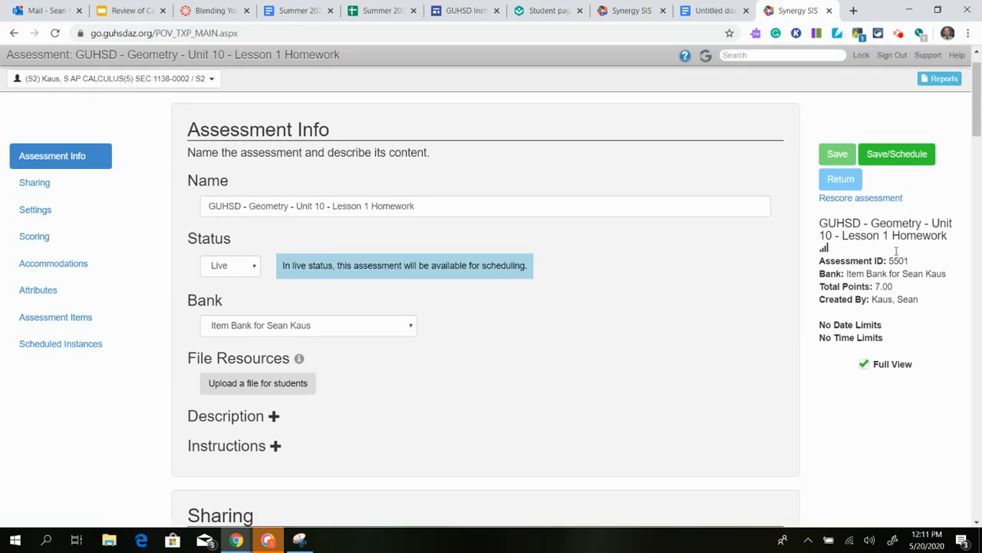
scroll(897, 255, up, 3)
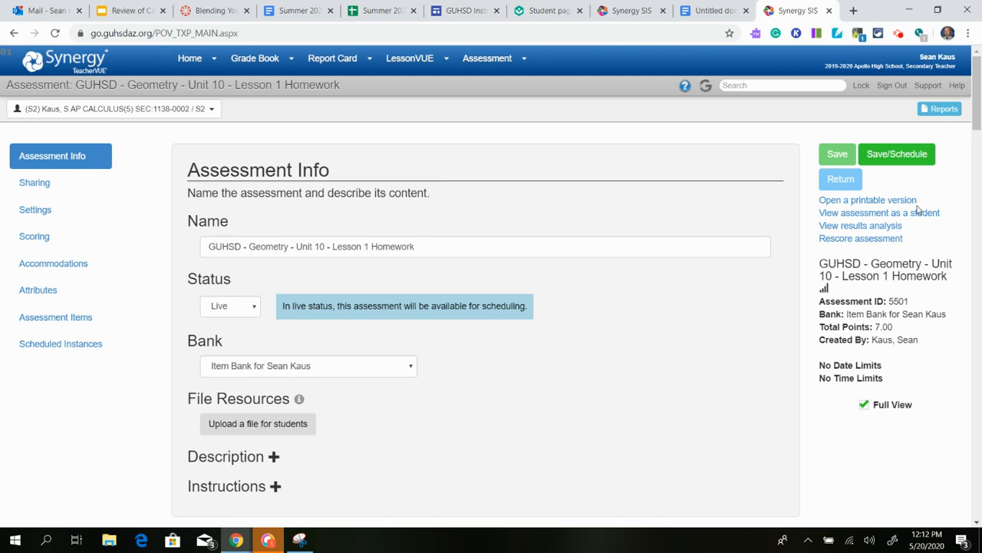
click(206, 246)
text(Copy of)
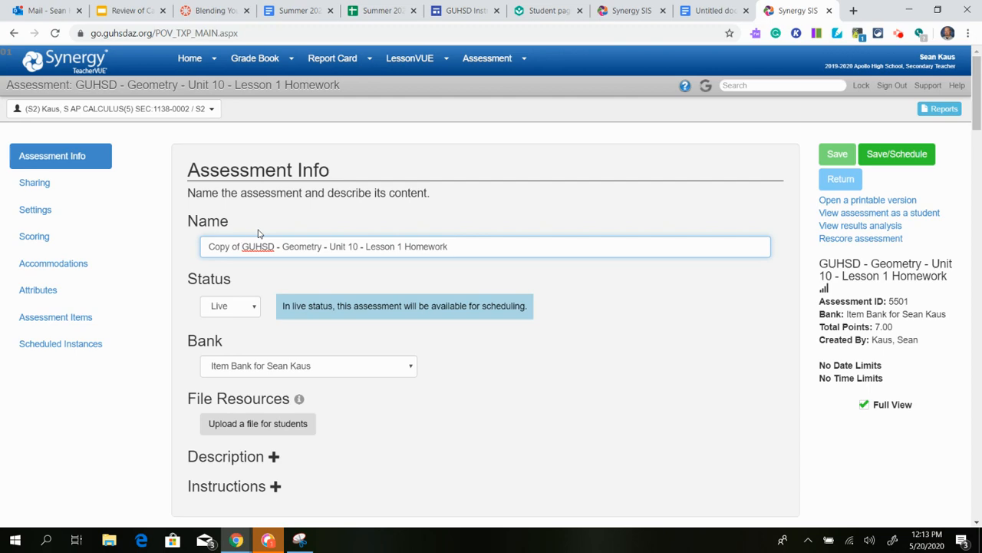
Check that the 7 assessment items are listed, then save 'Copy of GUHSD - Geometry - Unit 10 - Lesson 1 Homework'.
scroll(258, 233, down, 15)
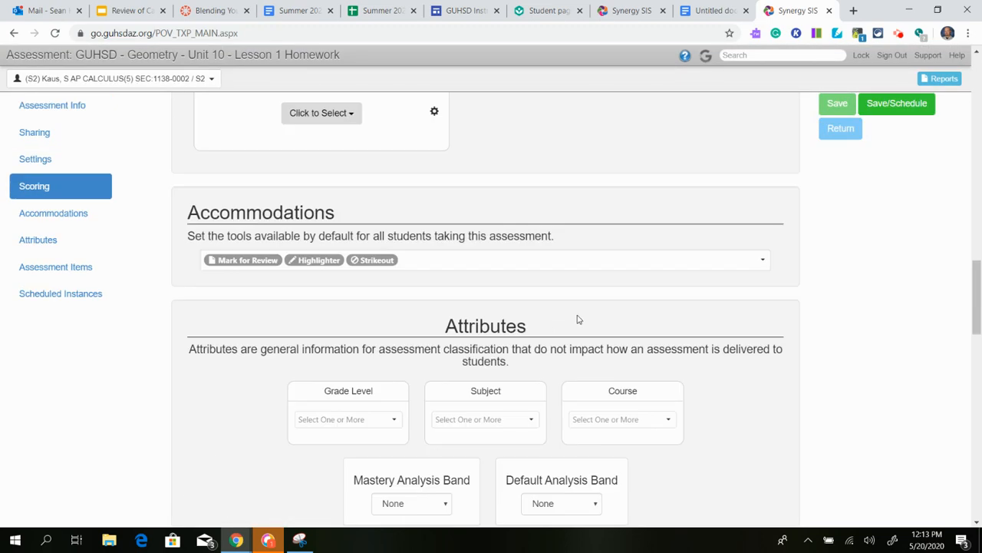
scroll(541, 324, down, 4)
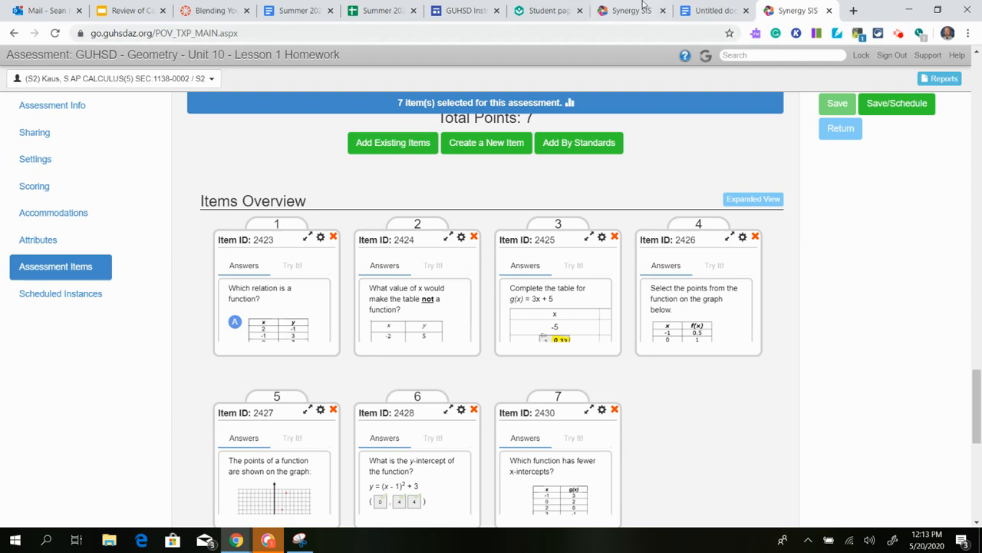
click(903, 35)
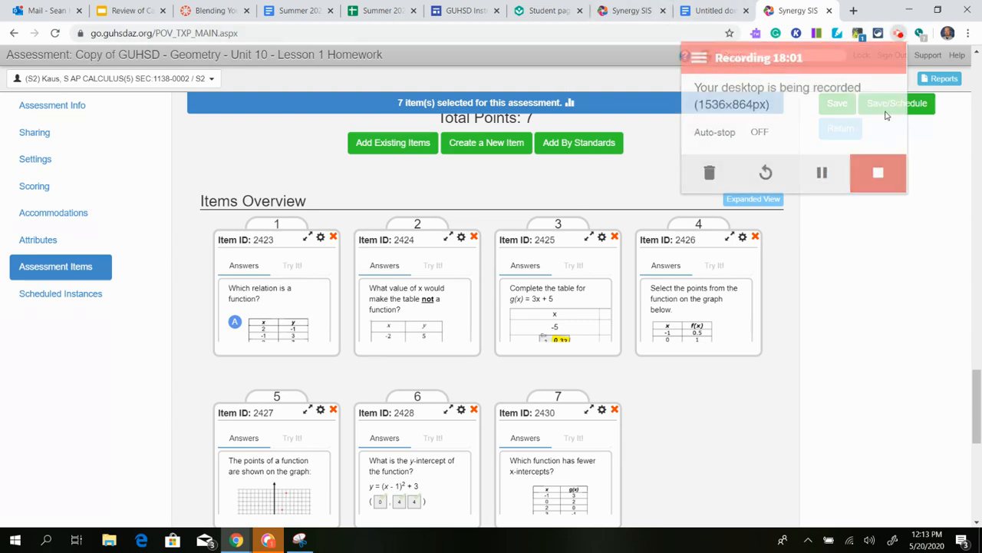